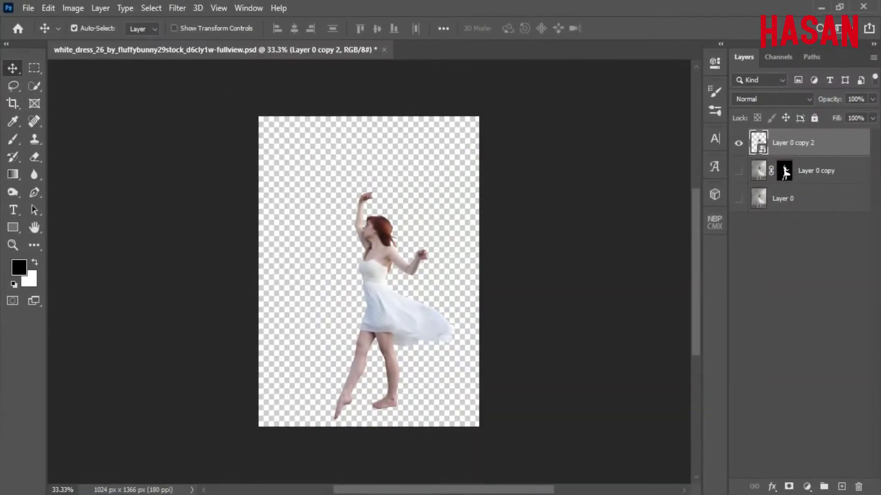
Step: Create a new blank 1280×720 document
{"action": "left_click", "coordinate": [29, 8]}
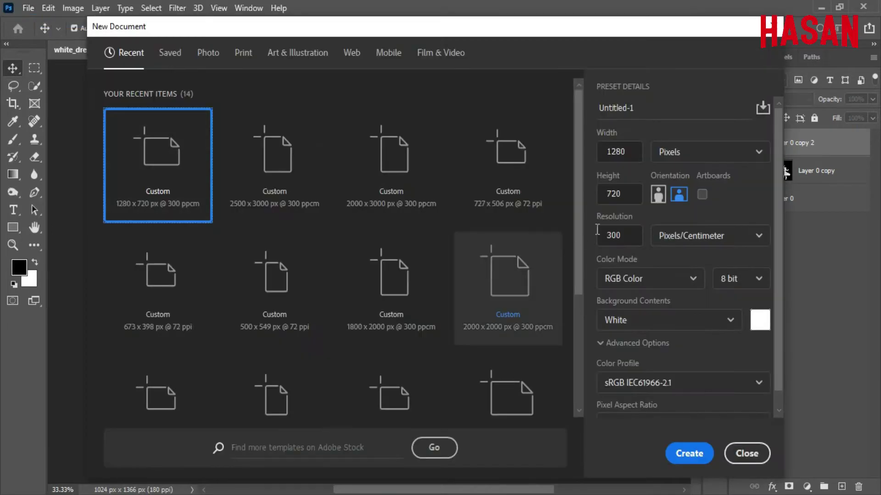
{"action": "left_click", "coordinate": [605, 150]}
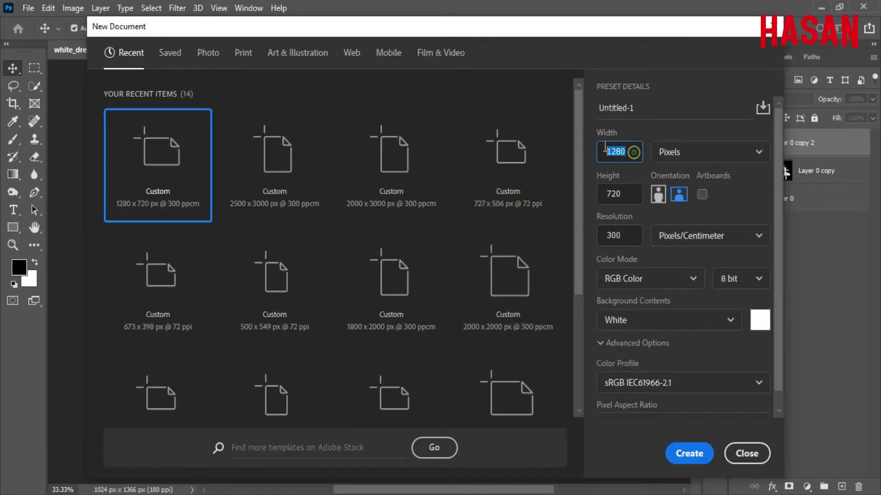
{"action": "left_click", "coordinate": [689, 453]}
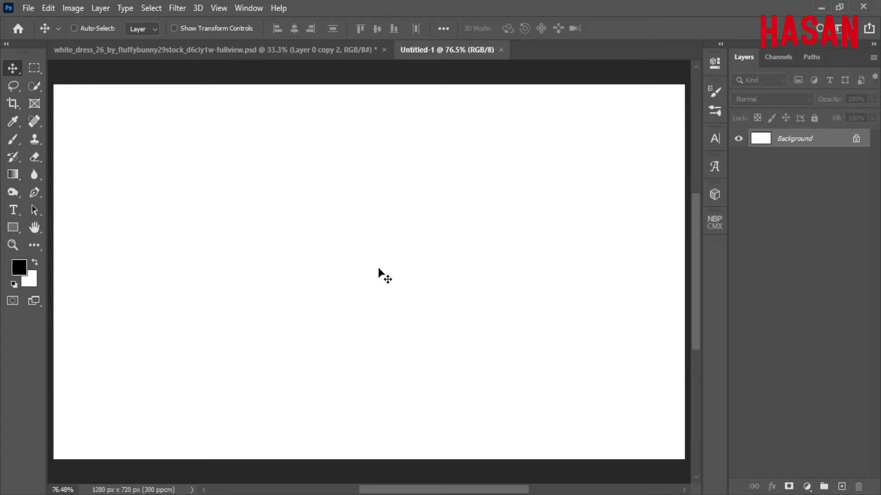
Step: Drag the wine glass into the new canvas, then enlarge it slightly and move it down
{"action": "left_click", "coordinate": [514, 452]}
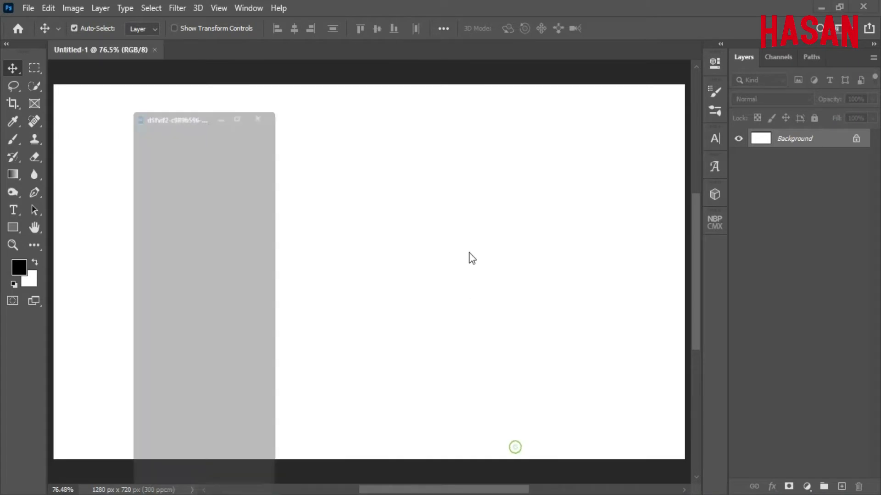
{"action": "mouse_move", "coordinate": [157, 230]}
{"action": "left_mouse_down"}
{"action": "mouse_move", "coordinate": [197, 263]}
{"action": "mouse_move", "coordinate": [370, 255]}
{"action": "left_mouse_up"}
{"action": "left_click", "coordinate": [186, 59]}
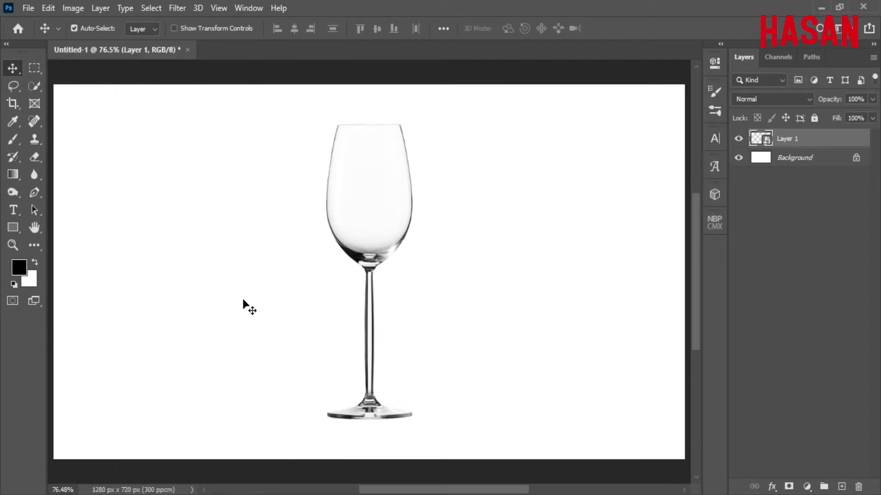
{"action": "key", "text": "ctrl+t"}
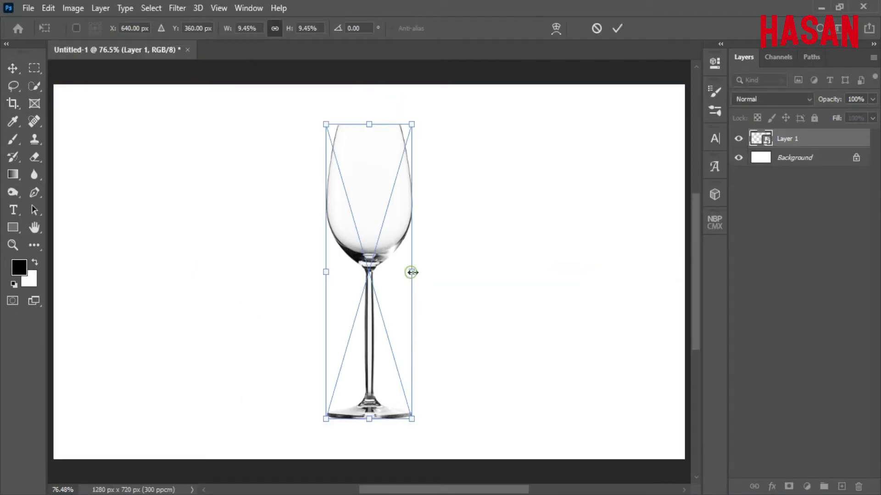
{"action": "mouse_move", "coordinate": [411, 272]}
{"action": "left_mouse_down"}
{"action": "mouse_move", "coordinate": [415, 287]}
{"action": "mouse_move", "coordinate": [390, 260]}
{"action": "left_mouse_up"}
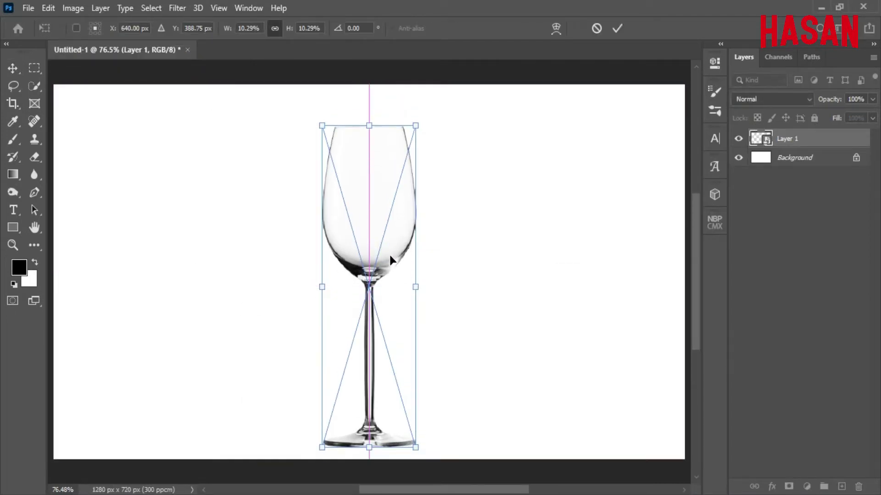
Step: Widen the glass bowl toward the rim with a perspective transform
{"action": "right_click", "coordinate": [400, 188]}
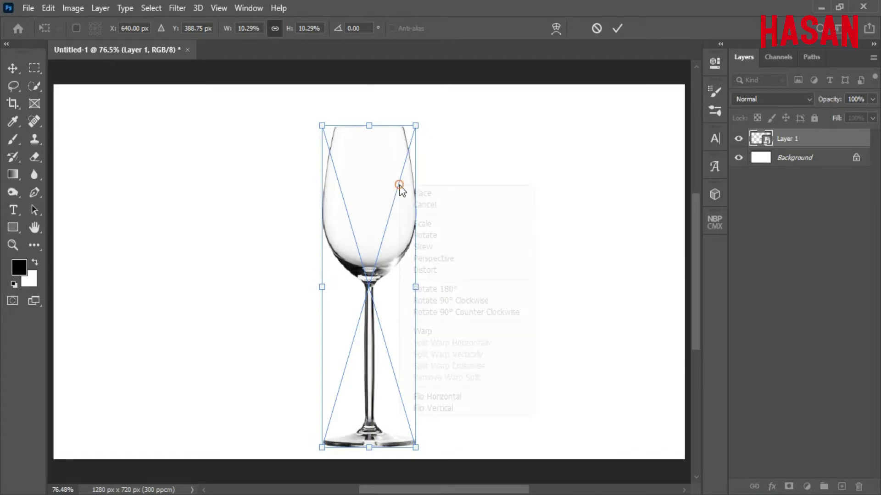
{"action": "left_click", "coordinate": [437, 247]}
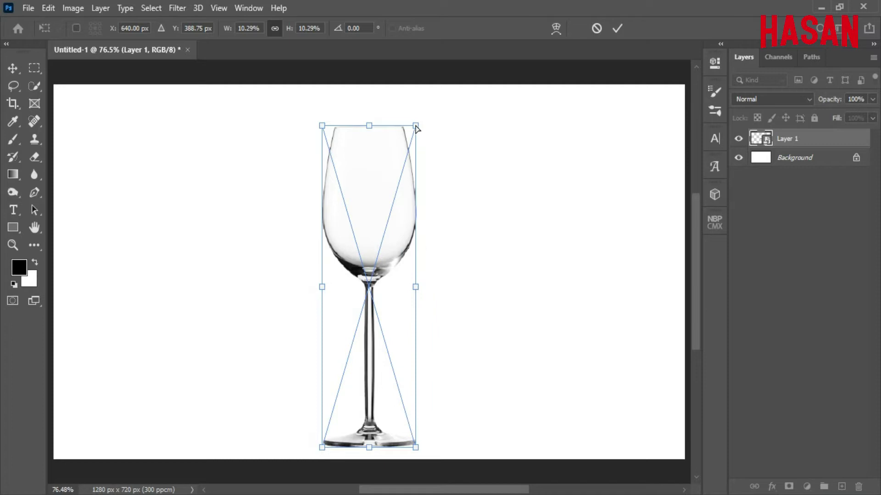
{"action": "left_click_drag", "start_coordinate": [415, 128], "coordinate": [452, 129]}
{"action": "left_click", "coordinate": [617, 28]}
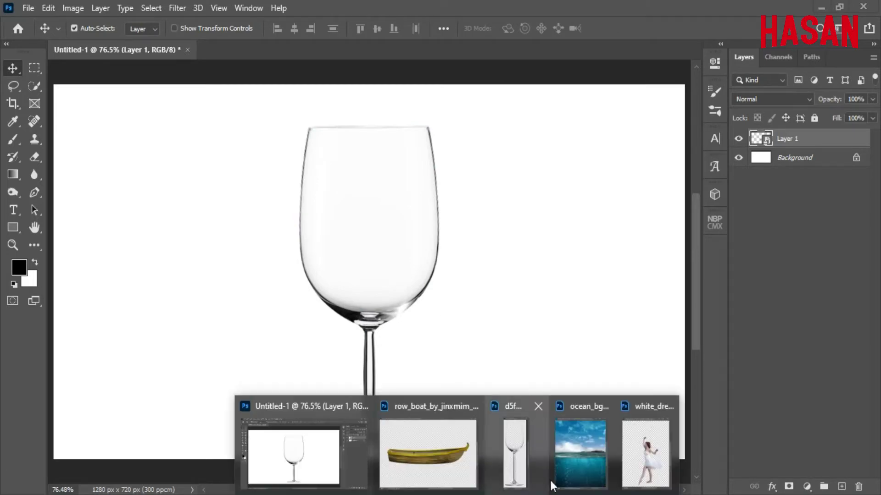
Step: Bring up the ocean background image and dock it as its own tab
{"action": "left_click", "coordinate": [566, 450]}
{"action": "left_click_drag", "start_coordinate": [737, 38], "coordinate": [563, 93]}
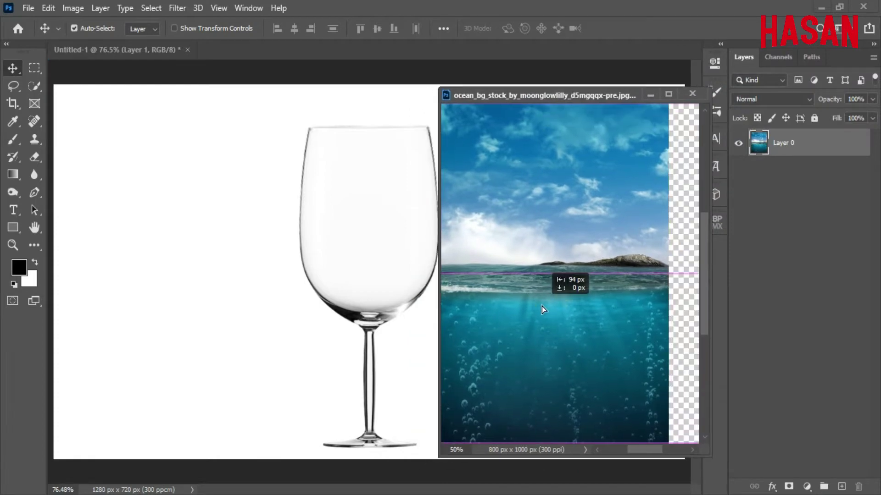
{"action": "left_click_drag", "start_coordinate": [569, 303], "coordinate": [574, 306]}
{"action": "left_click_drag", "start_coordinate": [559, 92], "coordinate": [528, 51]}
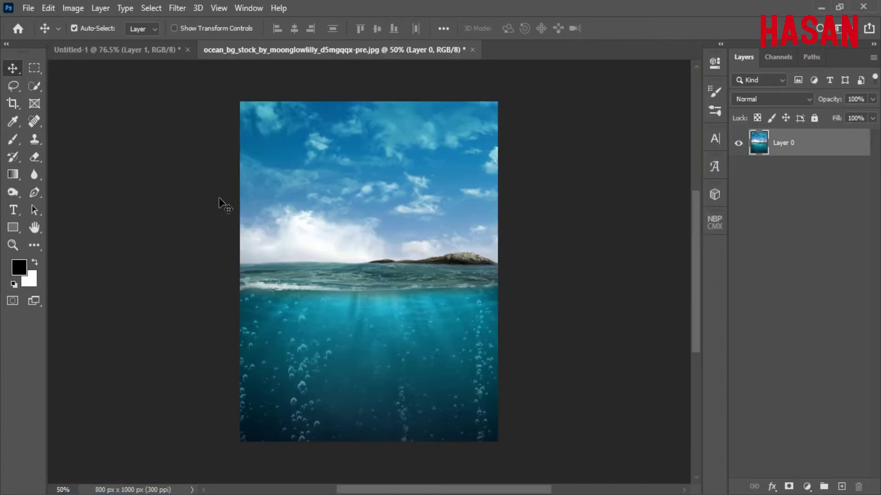
Step: Quick-select the sky above the horizon, refining along the island's base
{"action": "left_click", "coordinate": [34, 86]}
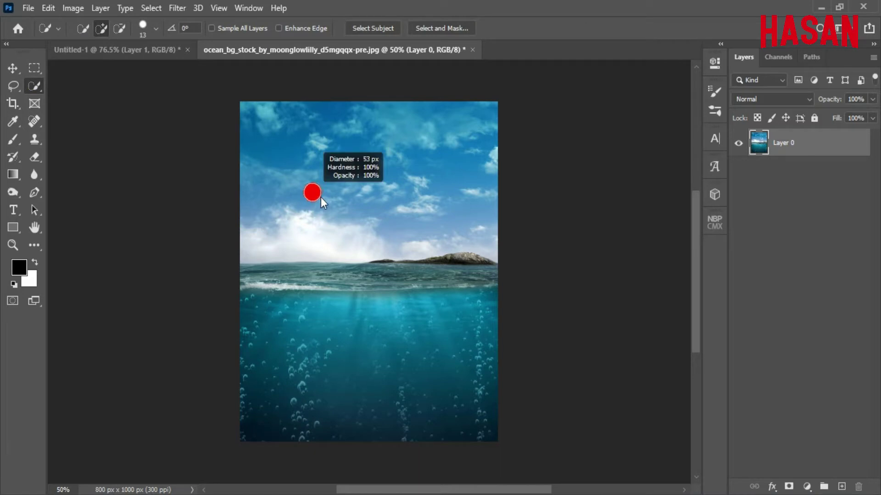
{"action": "left_click_drag", "start_coordinate": [277, 145], "coordinate": [462, 193]}
{"action": "scroll", "coordinate": [462, 289], "scroll_direction": "up", "scroll_amount": 5}
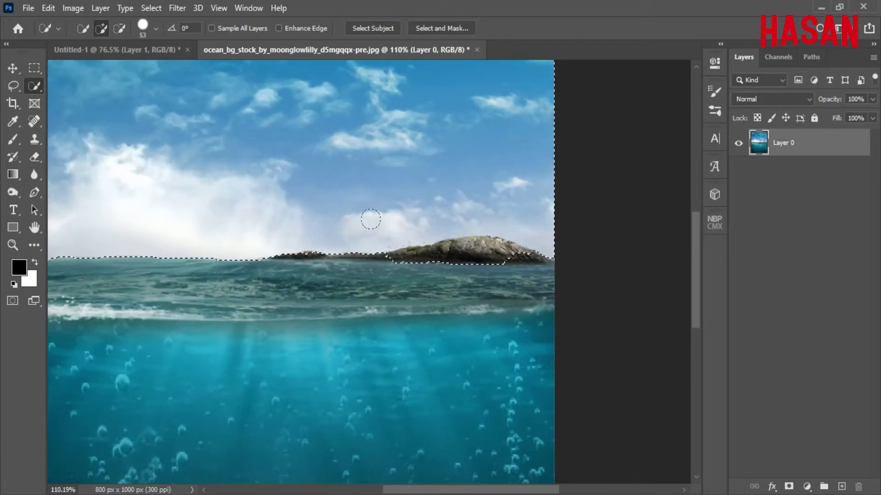
{"action": "left_click", "coordinate": [544, 239]}
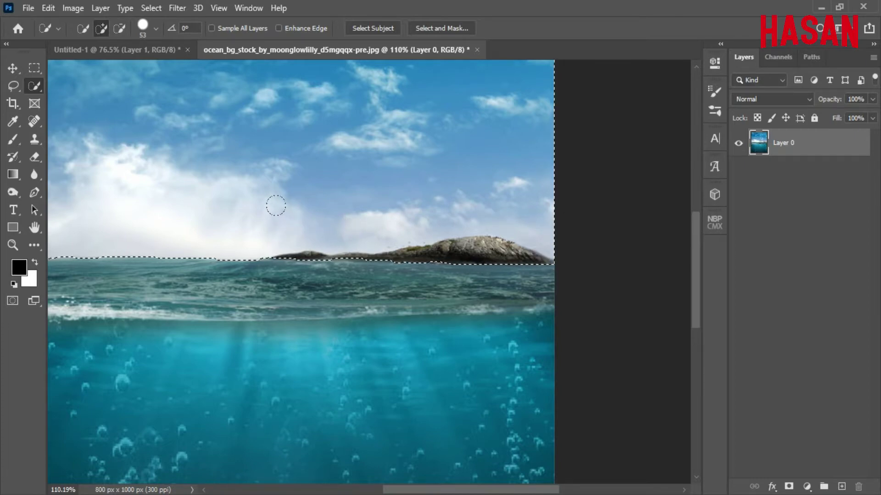
{"action": "scroll", "coordinate": [276, 206], "scroll_direction": "down", "scroll_amount": 5}
Step: Mask out the selected sky and convert the ocean layer to a Smart Object
{"action": "key", "text": "v"}
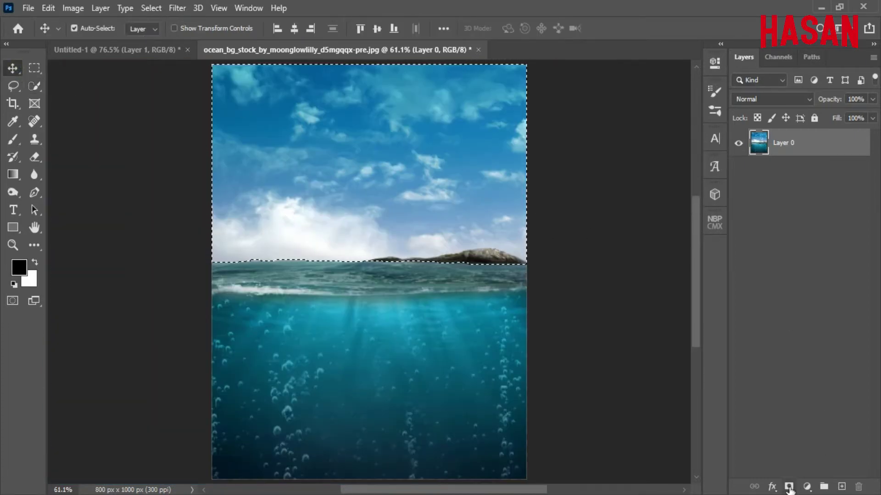
{"action": "left_click", "coordinate": [789, 488], "text": "alt"}
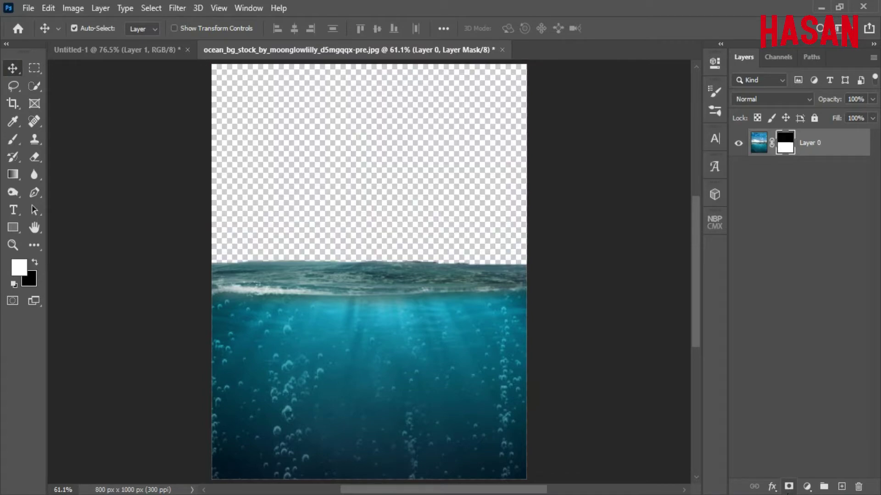
{"action": "right_click", "coordinate": [803, 145]}
{"action": "left_click", "coordinate": [714, 187]}
{"action": "left_click_drag", "start_coordinate": [448, 48], "coordinate": [638, 53]}
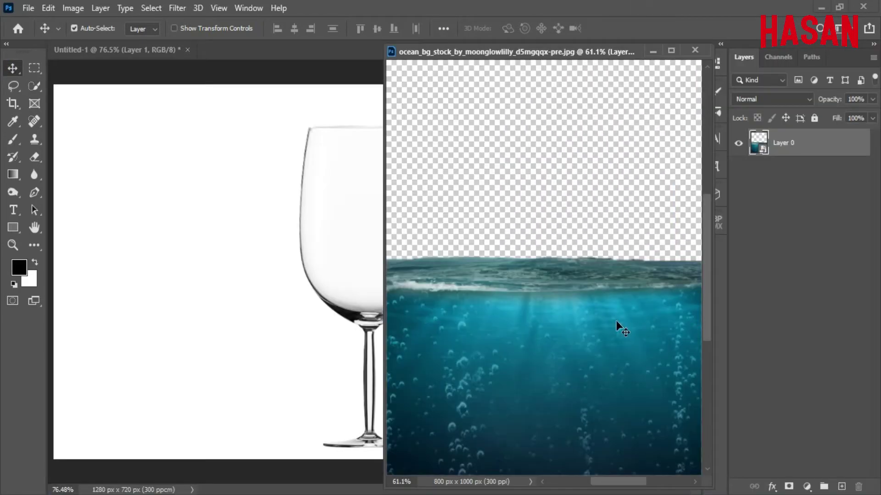
Step: Copy the masked water into the glass canvas as Layer 2, beneath the glass layer
{"action": "left_click_drag", "start_coordinate": [617, 326], "coordinate": [364, 256]}
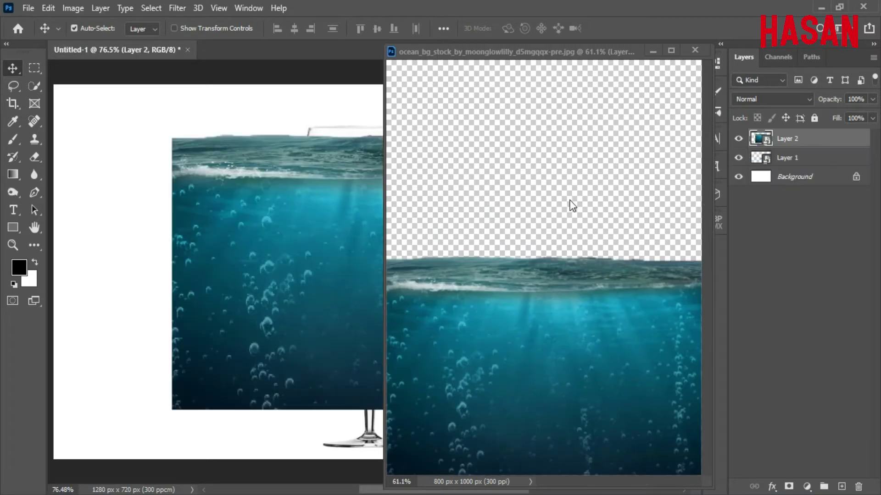
{"action": "left_click", "coordinate": [649, 48]}
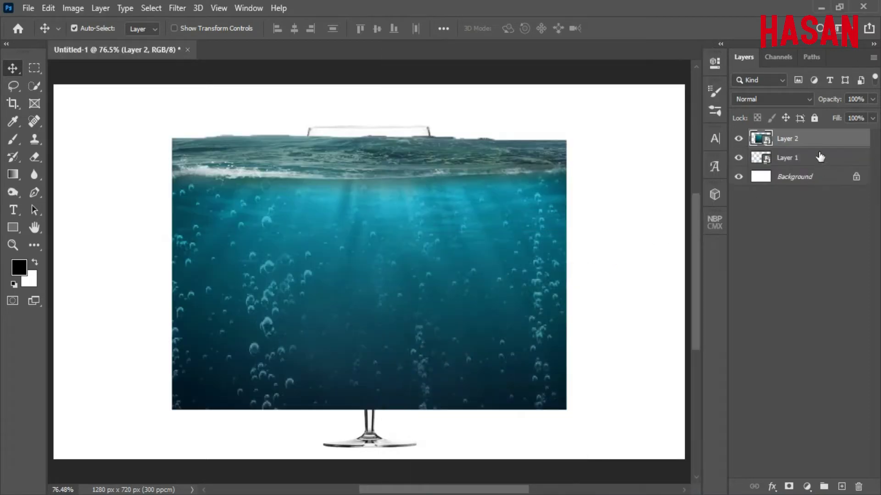
{"action": "left_click_drag", "start_coordinate": [819, 157], "coordinate": [821, 160]}
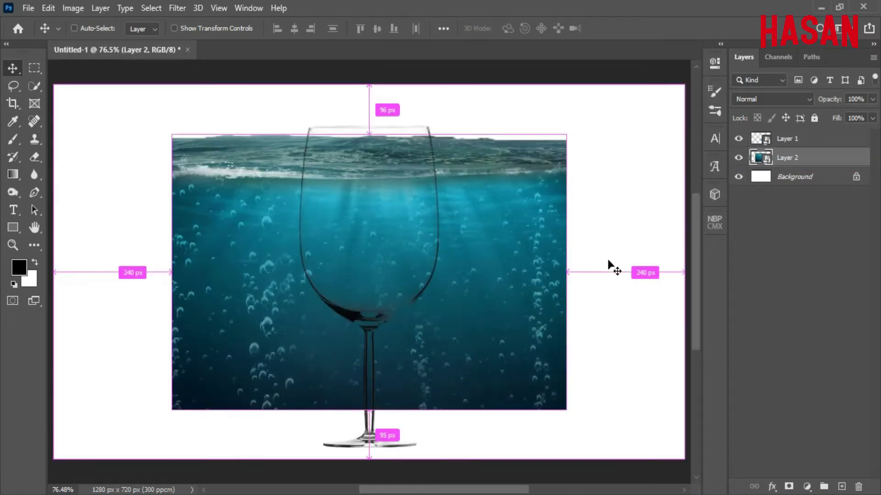
Step: Scale the water down to about 18% and centre it over the bowl
{"action": "key", "text": "ctrl+t"}
{"action": "left_click_drag", "start_coordinate": [567, 272], "coordinate": [486, 248]}
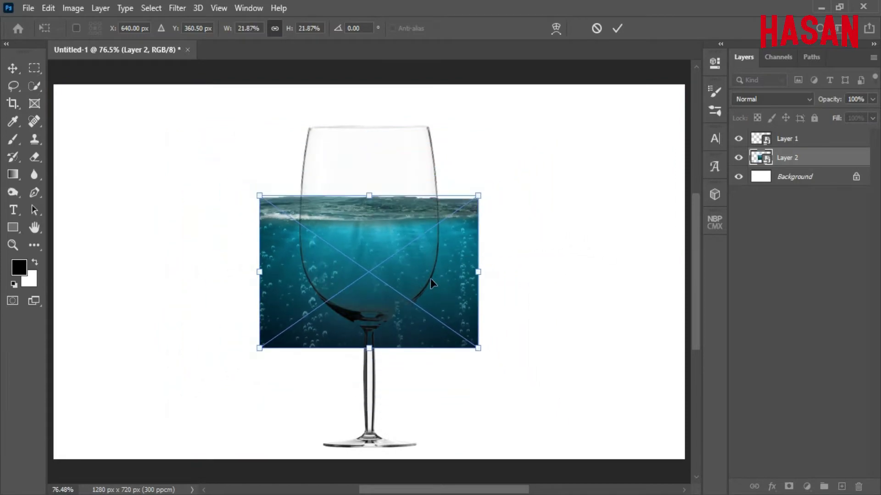
{"action": "left_click_drag", "start_coordinate": [433, 271], "coordinate": [438, 247]}
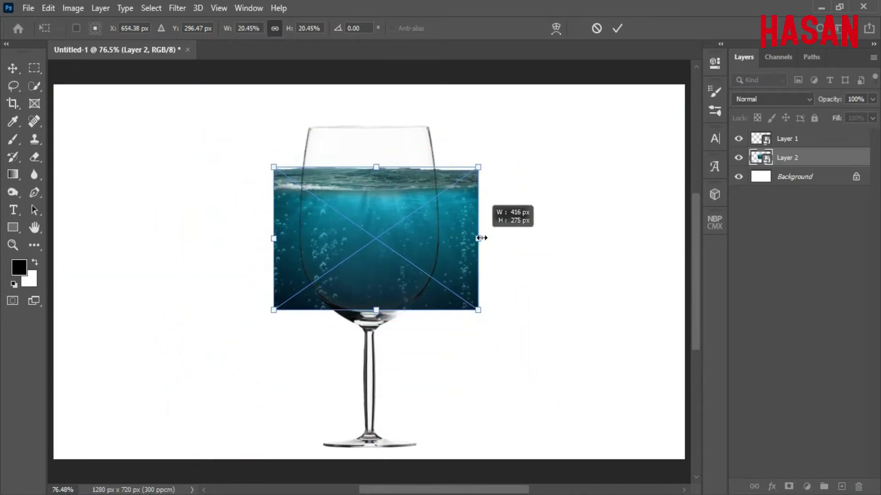
{"action": "left_click_drag", "start_coordinate": [489, 239], "coordinate": [426, 249]}
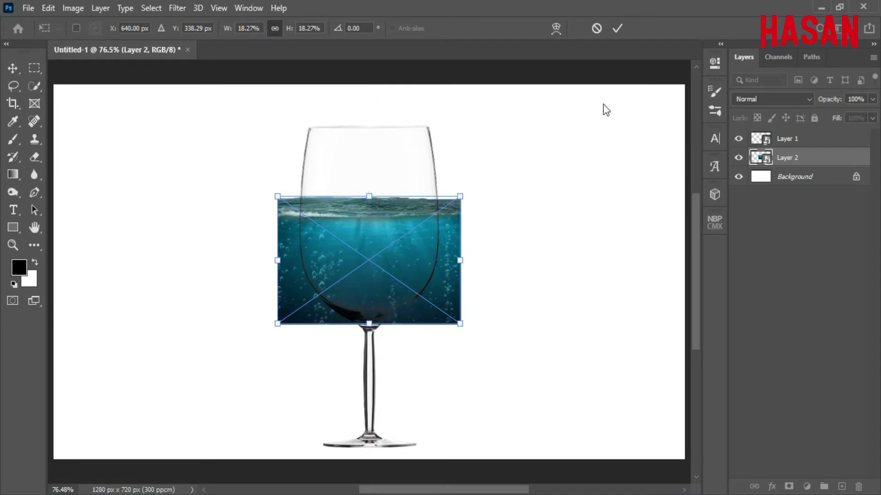
{"action": "left_click", "coordinate": [614, 28]}
{"action": "scroll", "coordinate": [450, 276], "scroll_direction": "up", "scroll_amount": 2}
{"action": "scroll", "coordinate": [466, 237], "scroll_direction": "up", "scroll_amount": 1}
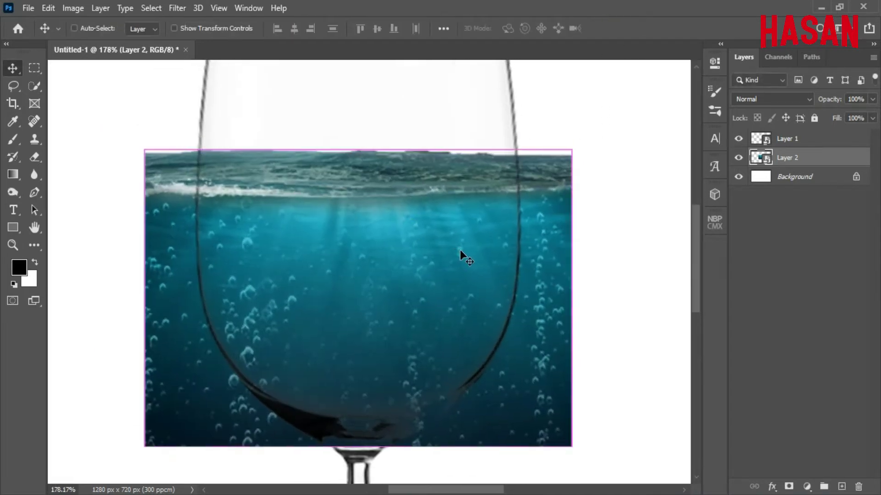
{"action": "key", "text": "ctrl+1"}
Step: Warp the water, curving its right side and top right corner into the bowl
{"action": "key", "text": "ctrl+t"}
{"action": "right_click", "coordinate": [450, 254]}
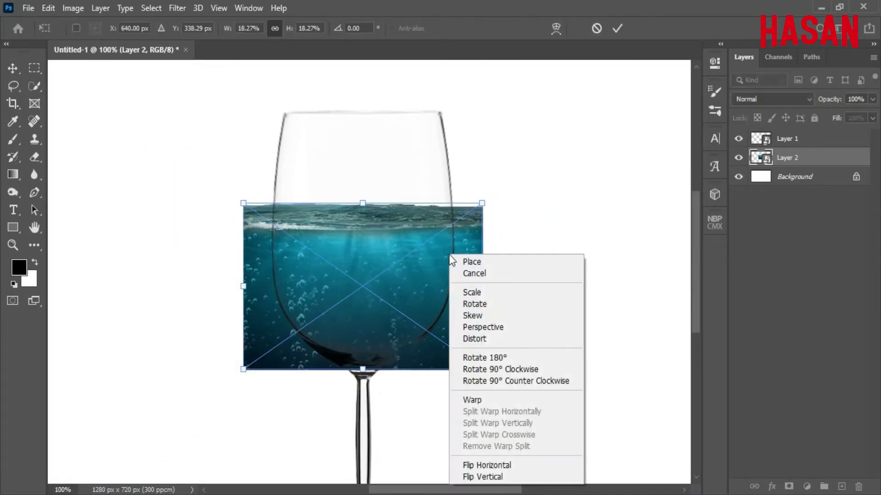
{"action": "left_click", "coordinate": [499, 407]}
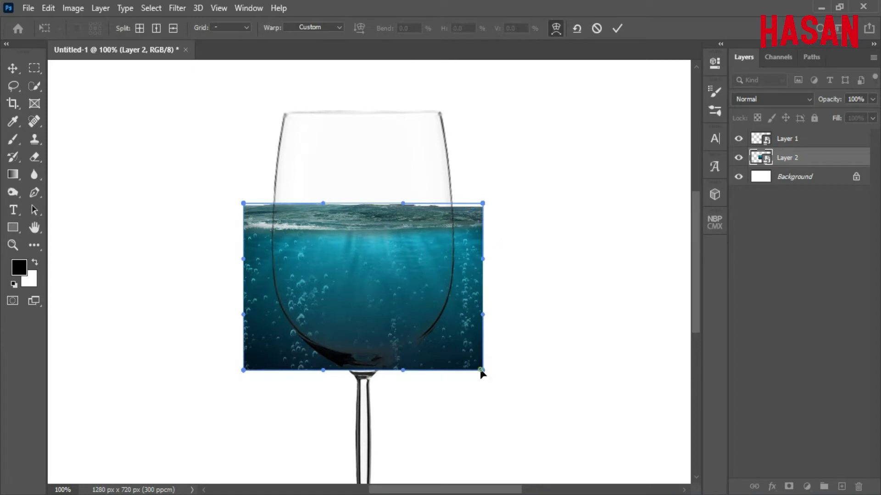
{"action": "left_click_drag", "start_coordinate": [481, 370], "coordinate": [428, 348]}
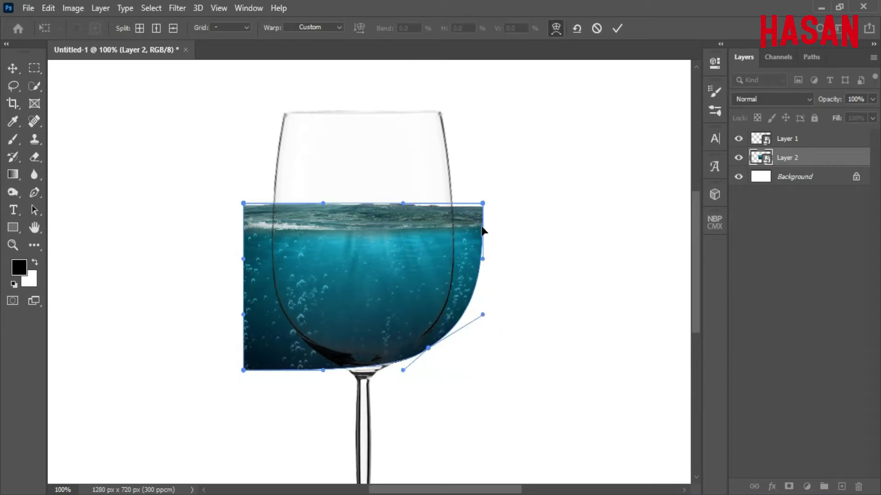
{"action": "left_click_drag", "start_coordinate": [483, 204], "coordinate": [454, 202]}
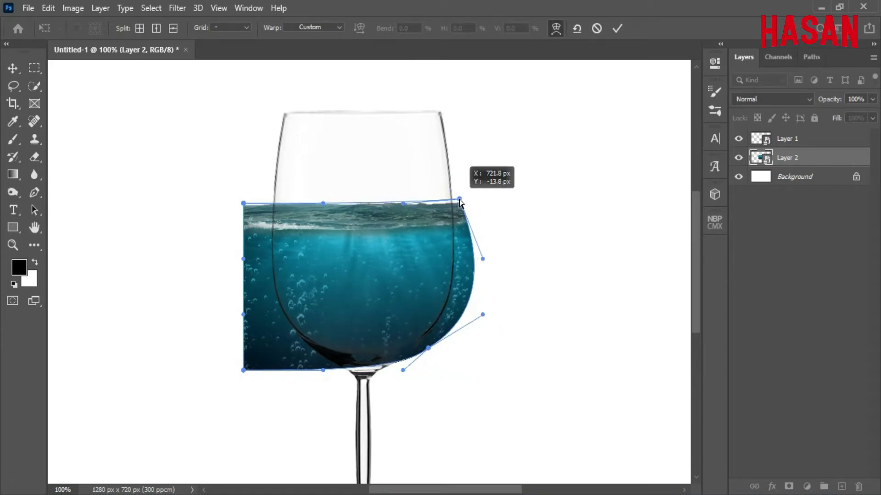
{"action": "left_click_drag", "start_coordinate": [483, 259], "coordinate": [458, 259]}
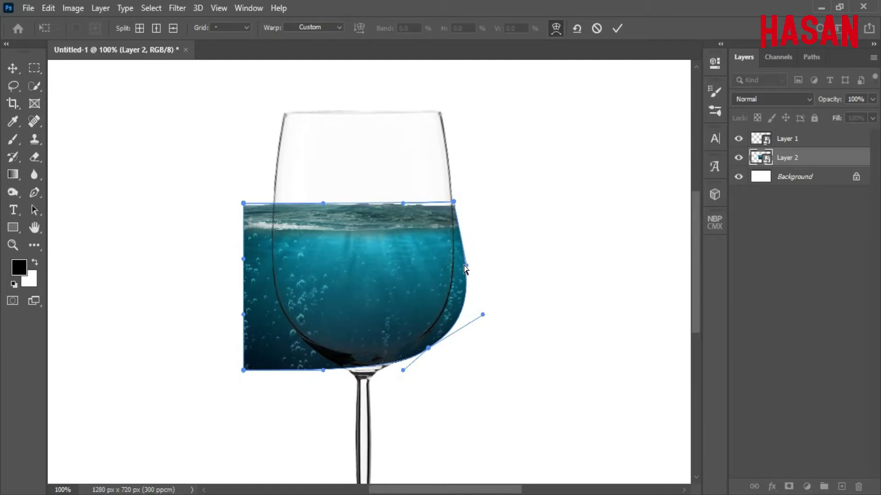
{"action": "left_click_drag", "start_coordinate": [483, 314], "coordinate": [461, 296]}
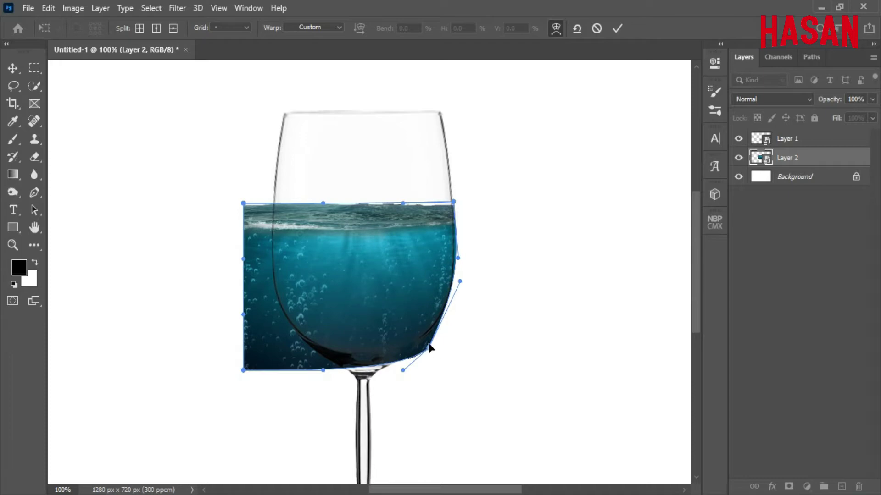
Step: Bend the water's left edge inward to follow the glass wall
{"action": "left_click_drag", "start_coordinate": [244, 203], "coordinate": [275, 200]}
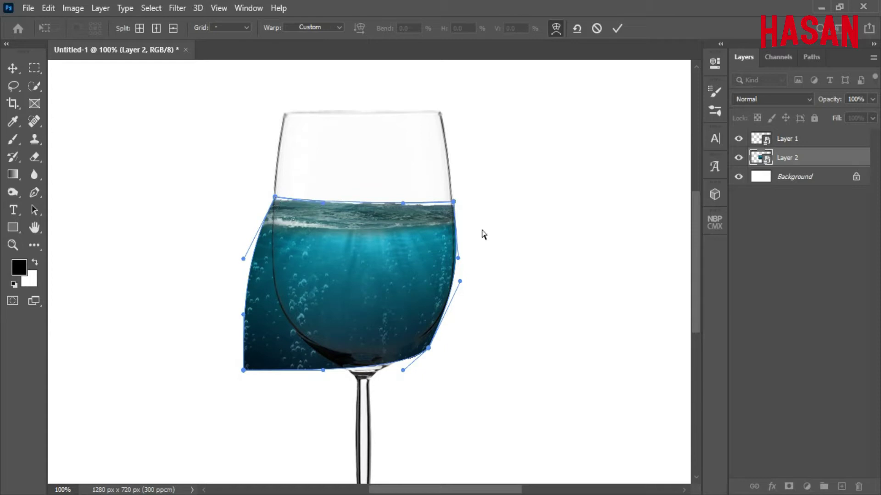
{"action": "left_click_drag", "start_coordinate": [454, 204], "coordinate": [453, 197]}
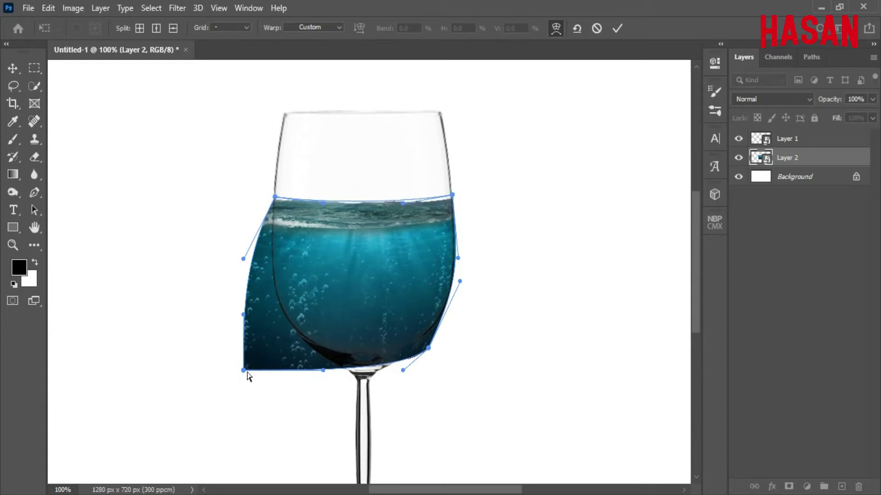
{"action": "left_click_drag", "start_coordinate": [247, 374], "coordinate": [305, 352]}
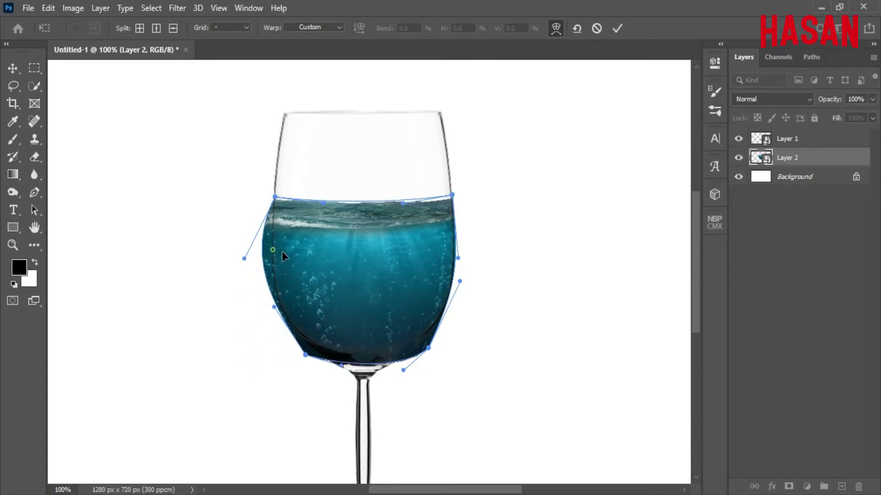
{"action": "scroll", "coordinate": [293, 266], "scroll_direction": "up", "scroll_amount": 5}
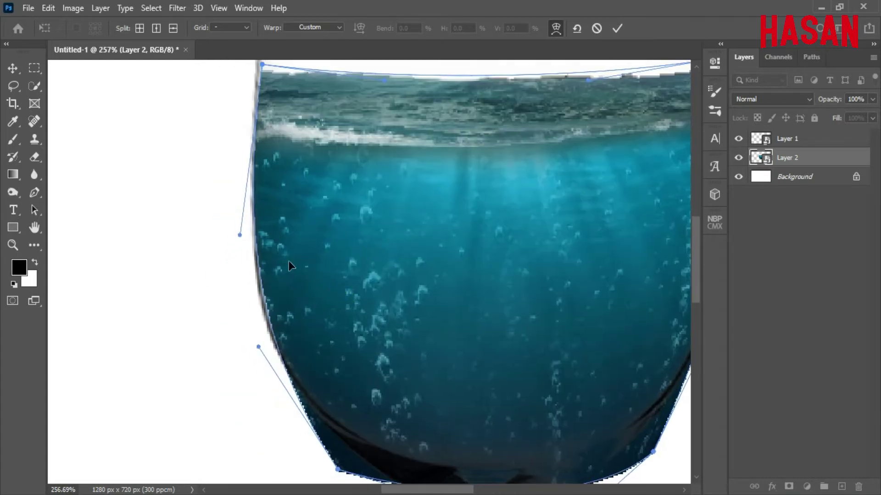
{"action": "left_click_drag", "start_coordinate": [288, 266], "coordinate": [285, 263]}
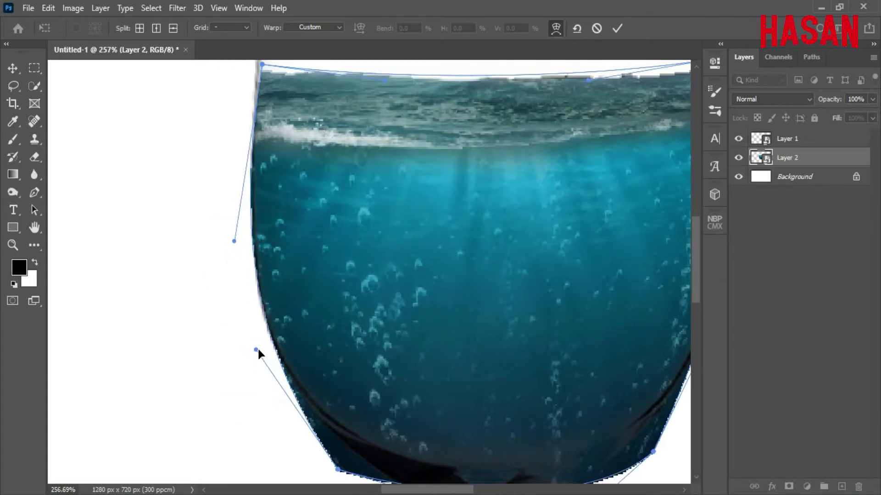
{"action": "left_click_drag", "start_coordinate": [256, 350], "coordinate": [253, 351]}
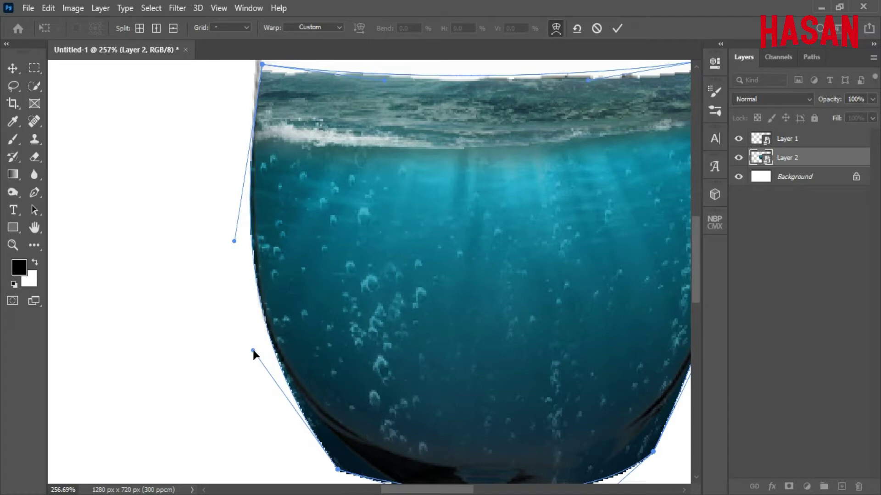
{"action": "scroll", "coordinate": [276, 178], "scroll_direction": "up", "scroll_amount": 2}
{"action": "left_click_drag", "start_coordinate": [262, 142], "coordinate": [259, 137]}
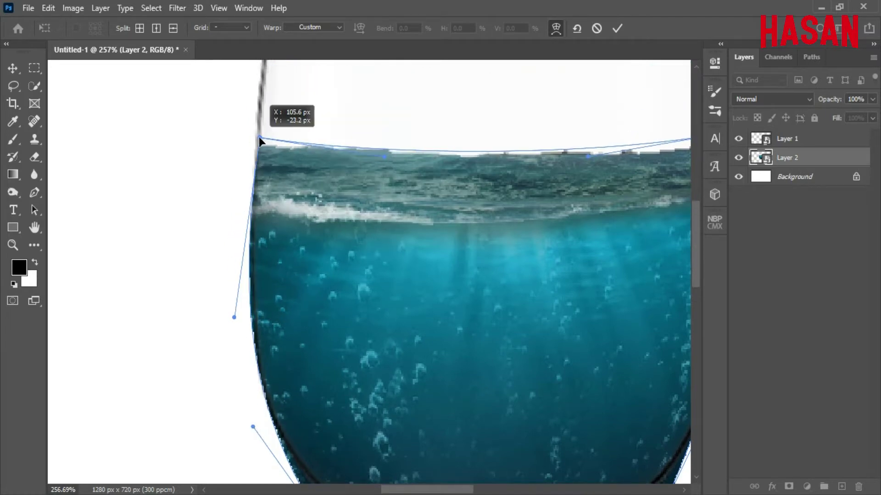
{"action": "left_click_drag", "start_coordinate": [234, 319], "coordinate": [238, 325]}
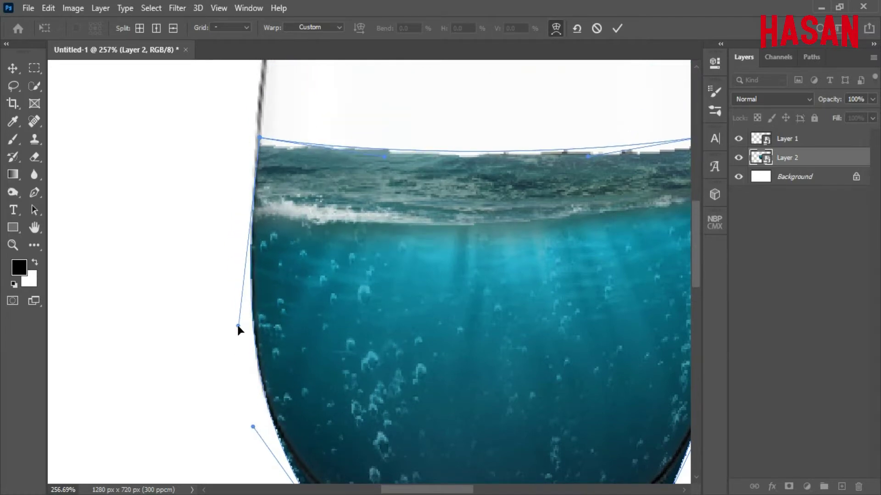
Step: Pull the water's bottom lower and round its lower left curve into the bowl
{"action": "left_click_drag", "start_coordinate": [312, 342], "coordinate": [227, 226]}
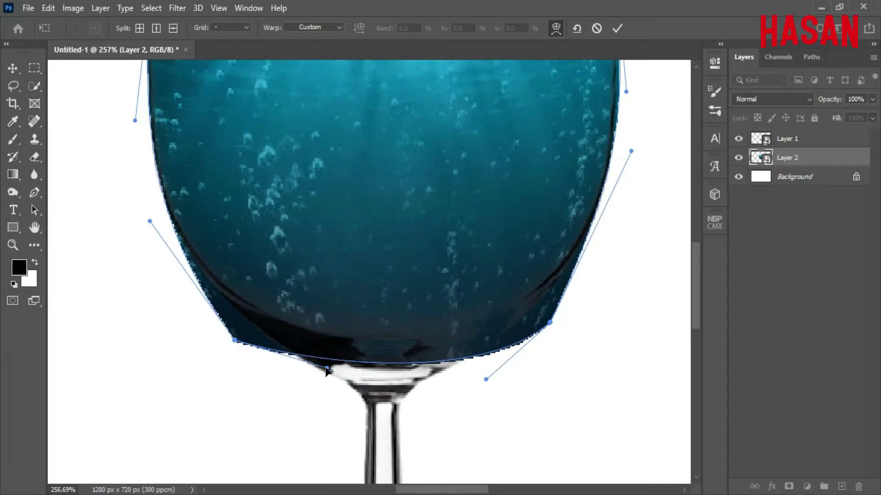
{"action": "left_click_drag", "start_coordinate": [326, 369], "coordinate": [355, 407]}
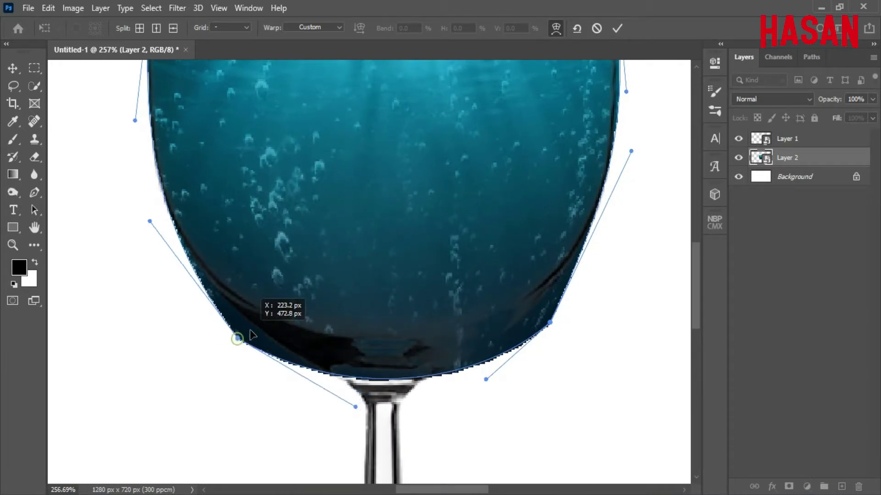
{"action": "left_click_drag", "start_coordinate": [251, 335], "coordinate": [254, 328]}
{"action": "scroll", "coordinate": [166, 274], "scroll_direction": "up", "scroll_amount": 1}
{"action": "left_click_drag", "start_coordinate": [149, 243], "coordinate": [141, 249]}
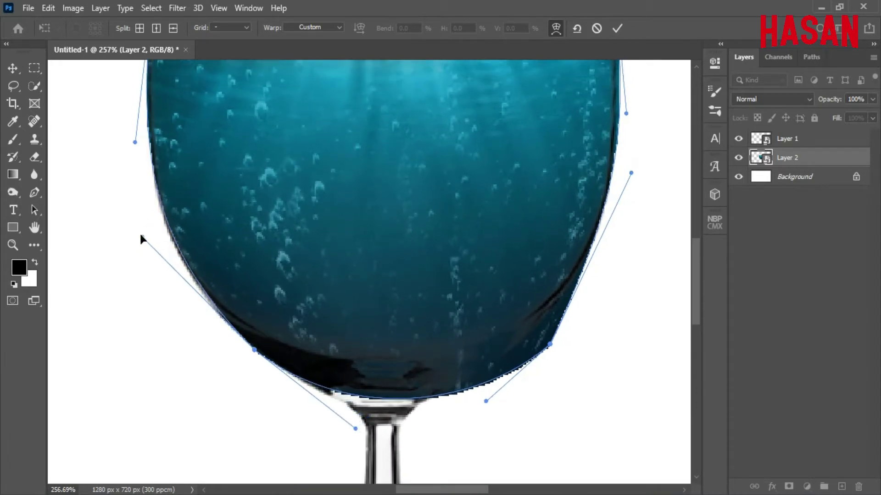
{"action": "scroll", "coordinate": [182, 316], "scroll_direction": "up", "scroll_amount": 3}
{"action": "scroll", "coordinate": [372, 360], "scroll_direction": "down", "scroll_amount": 1}
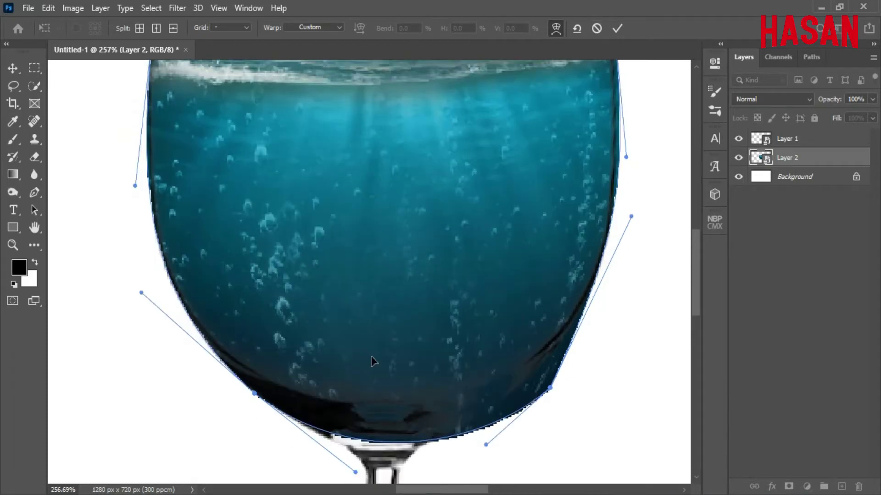
{"action": "scroll", "coordinate": [384, 337], "scroll_direction": "down", "scroll_amount": 2}
{"action": "left_click_drag", "start_coordinate": [410, 398], "coordinate": [384, 384]}
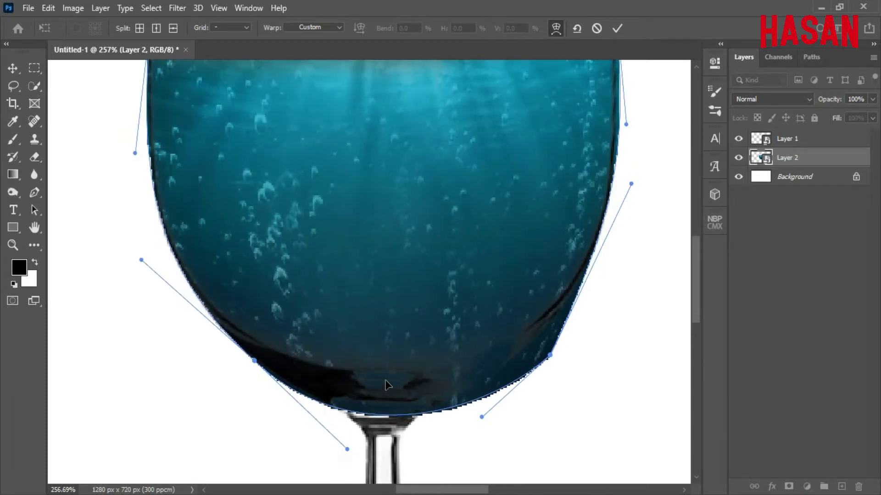
{"action": "scroll", "coordinate": [600, 315], "scroll_direction": "up", "scroll_amount": 3}
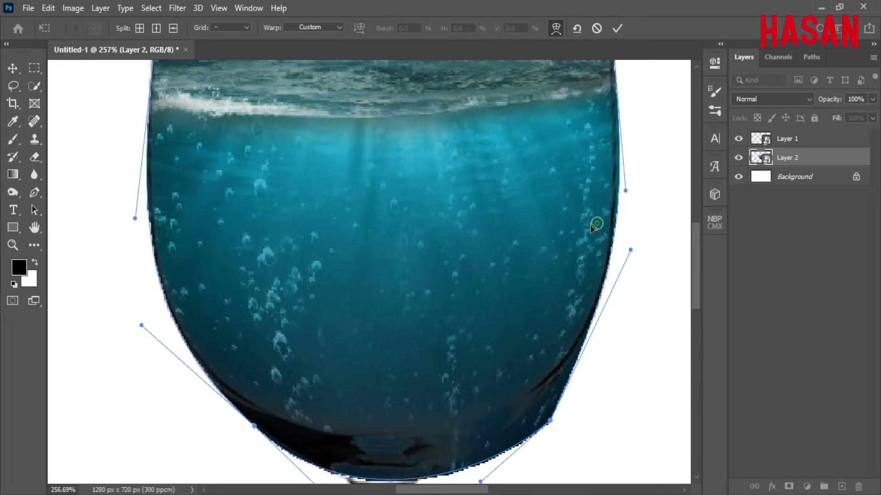
Step: Fit the water's right side and bottom to the bowl and commit the warp
{"action": "left_click_drag", "start_coordinate": [631, 250], "coordinate": [619, 282]}
{"action": "left_click_drag", "start_coordinate": [550, 420], "coordinate": [538, 395]}
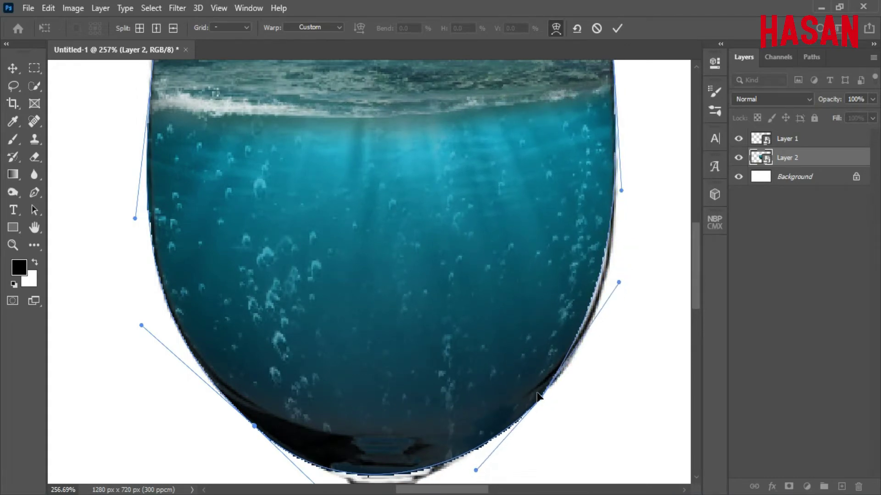
{"action": "left_click_drag", "start_coordinate": [621, 284], "coordinate": [627, 301]}
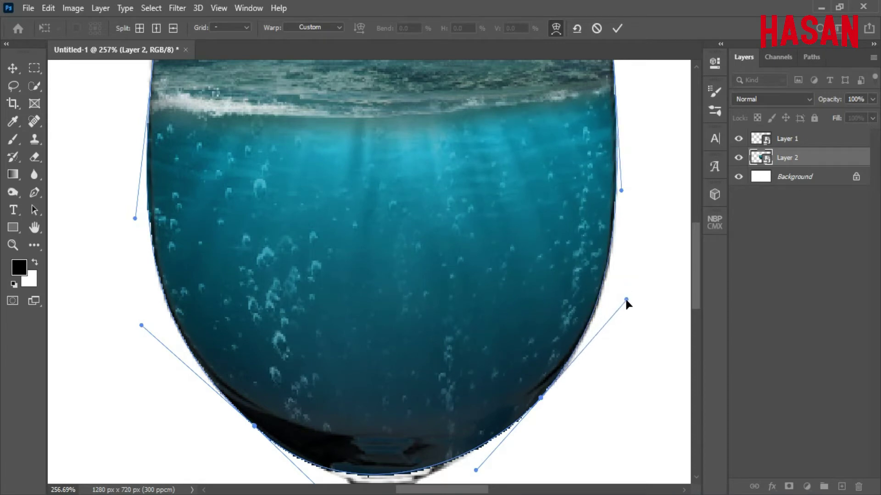
{"action": "scroll", "coordinate": [542, 260], "scroll_direction": "down", "scroll_amount": 5}
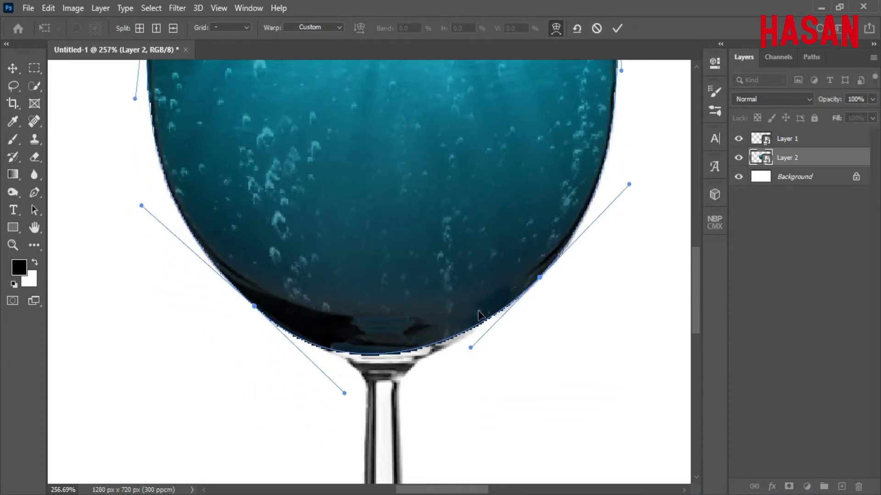
{"action": "left_click_drag", "start_coordinate": [482, 314], "coordinate": [416, 328]}
{"action": "scroll", "coordinate": [479, 364], "scroll_direction": "up", "scroll_amount": 1}
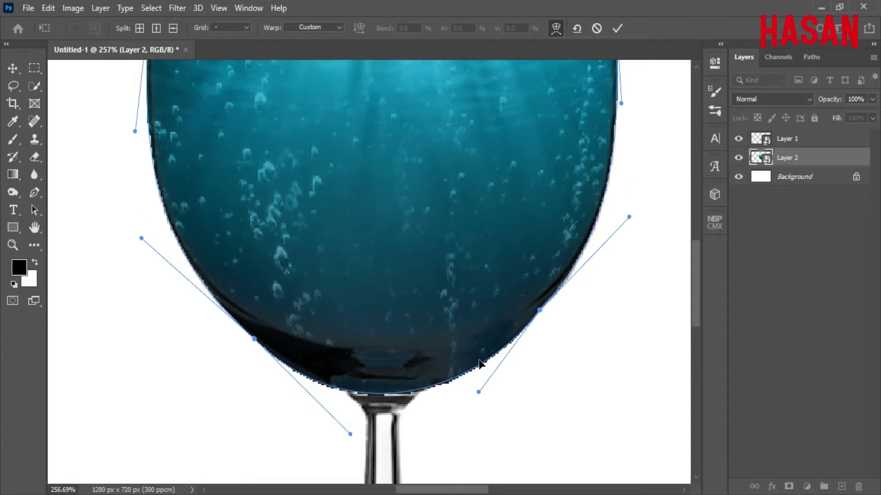
{"action": "key", "text": "Return"}
Step: Copy the rowboat into the composition as Layer 3, beneath the glass layer
{"action": "key", "text": "ctrl+0"}
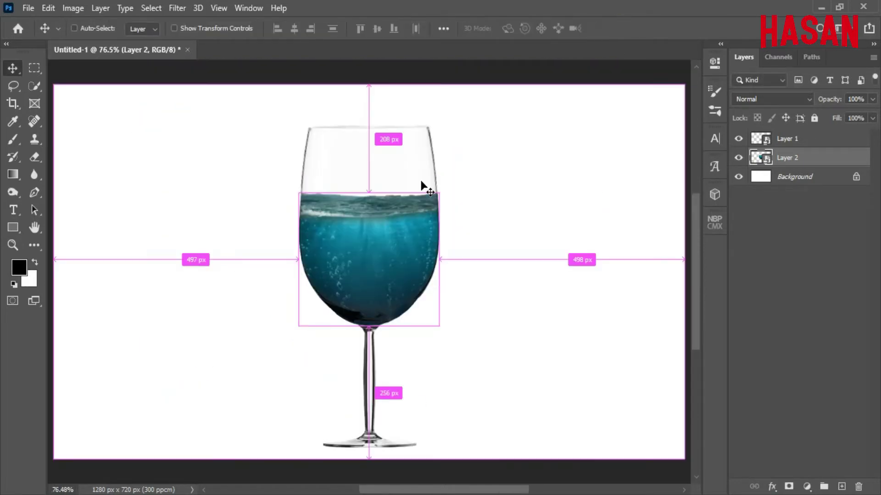
{"action": "left_click", "coordinate": [443, 459]}
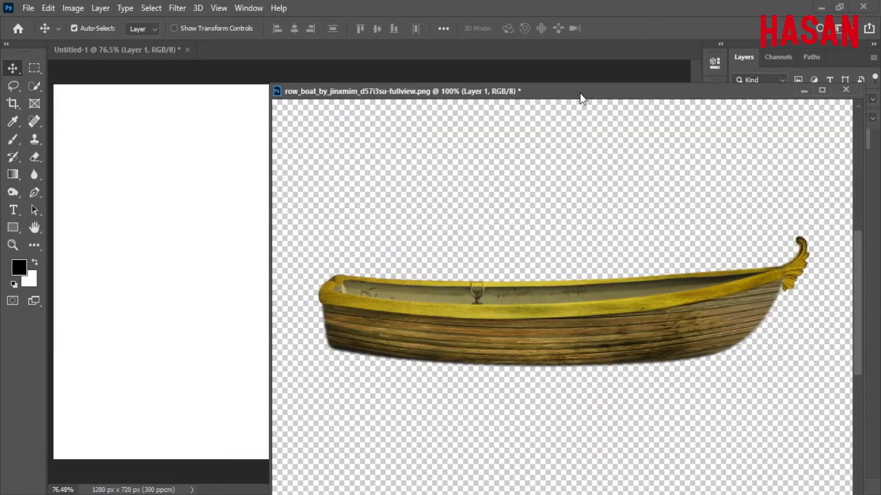
{"action": "left_click_drag", "start_coordinate": [580, 93], "coordinate": [602, 75]}
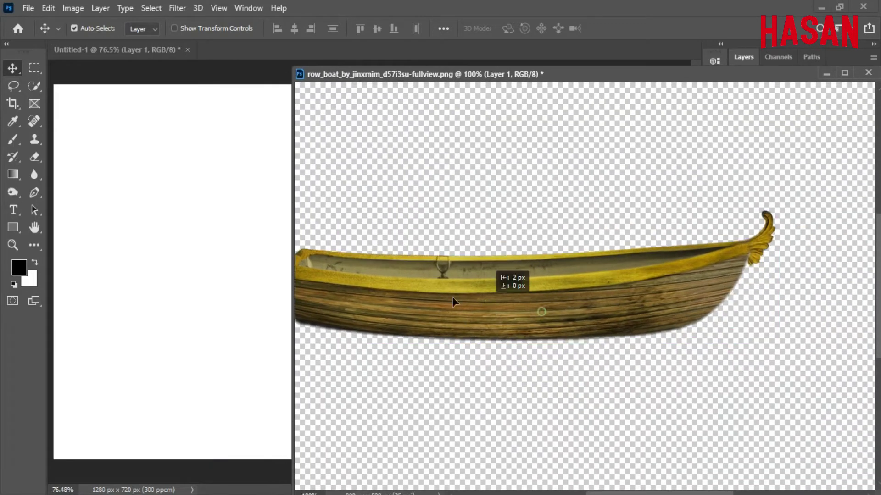
{"action": "left_click_drag", "start_coordinate": [509, 296], "coordinate": [212, 278]}
{"action": "left_click", "coordinate": [826, 73]}
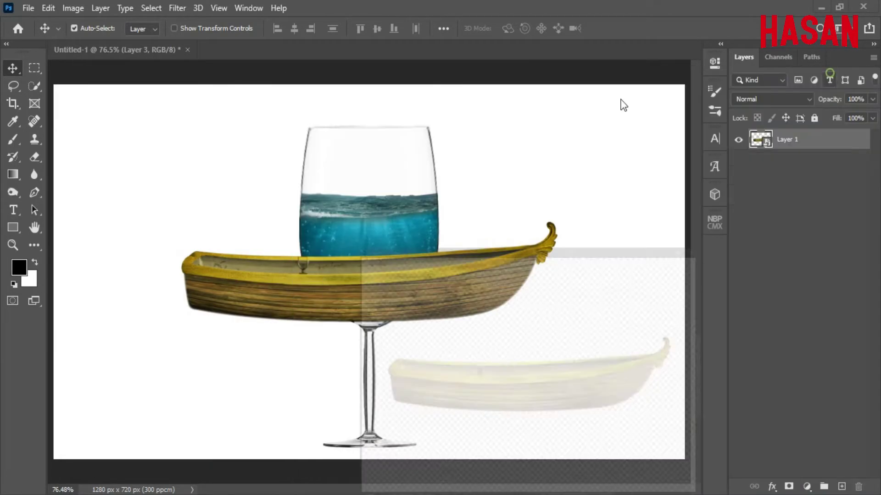
{"action": "left_click_drag", "start_coordinate": [780, 139], "coordinate": [789, 168]}
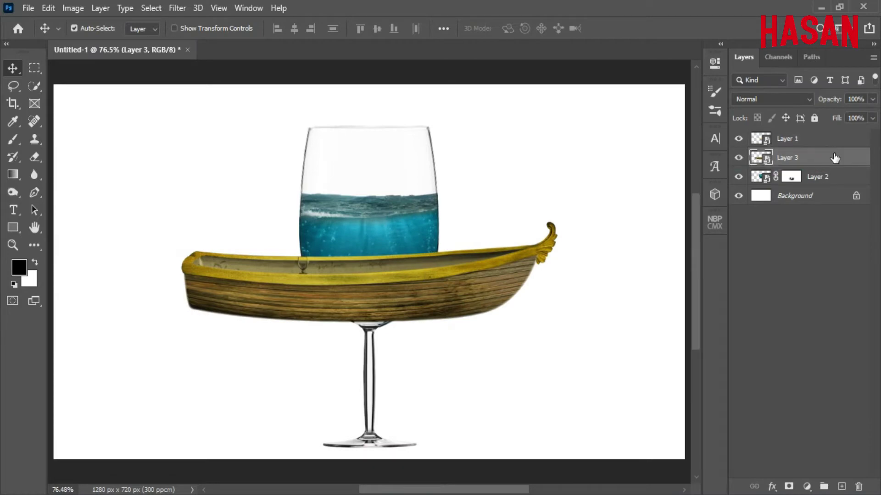
{"action": "key", "text": "ctrl"}
Step: Shrink the rowboat to fit inside the glass above the water
{"action": "key", "text": "ctrl+t"}
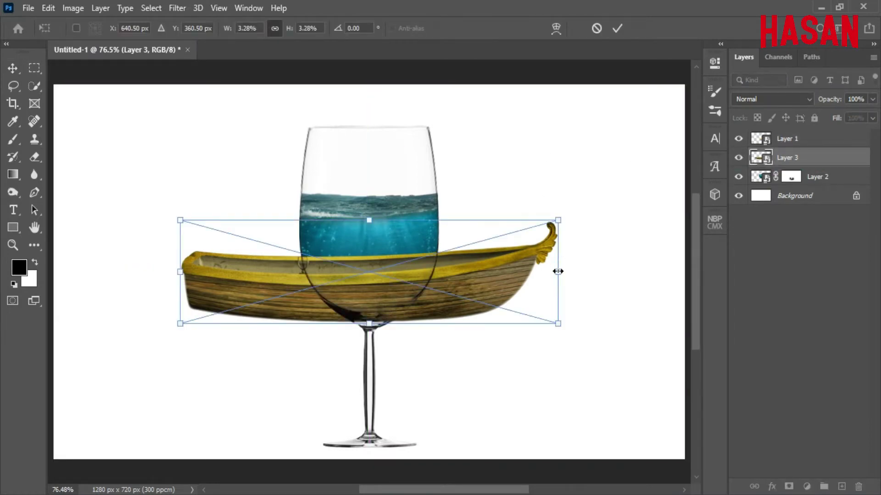
{"action": "left_click_drag", "start_coordinate": [557, 271], "coordinate": [464, 184]}
{"action": "left_click_drag", "start_coordinate": [415, 239], "coordinate": [413, 174]}
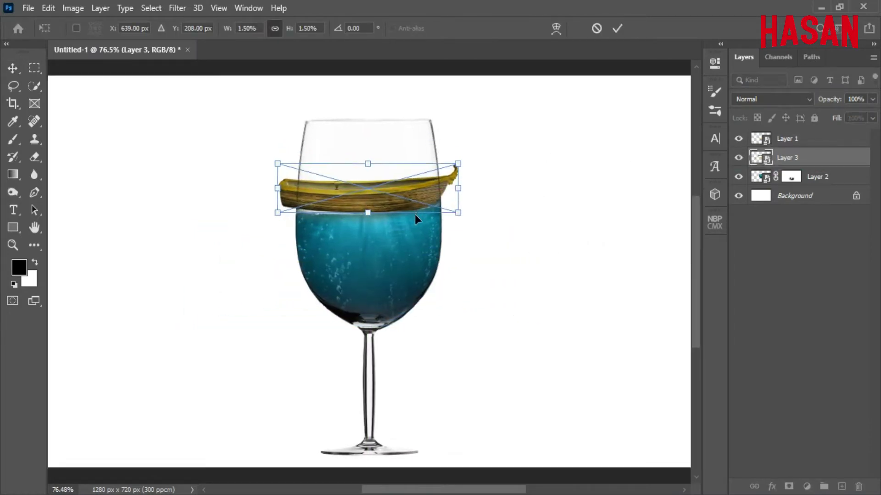
{"action": "key", "text": "ctrl+plus"}
{"action": "key", "text": "ctrl+plus"}
{"action": "left_click_drag", "start_coordinate": [414, 214], "coordinate": [445, 352]}
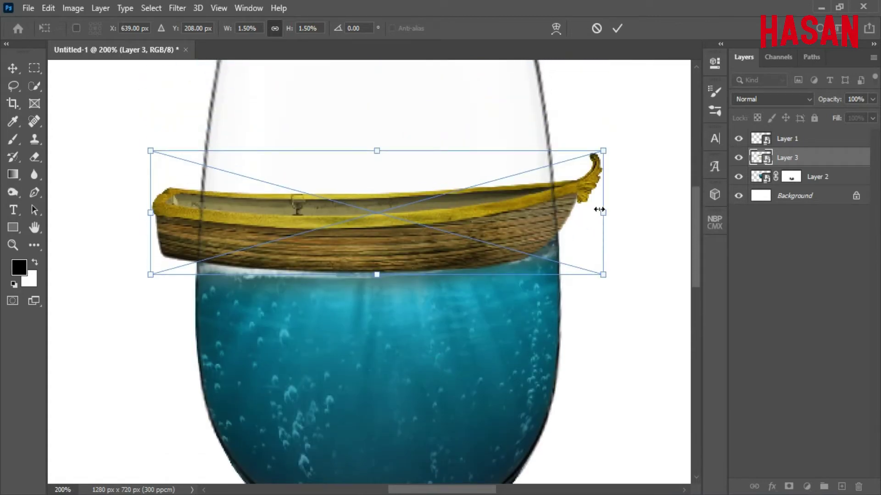
{"action": "left_click_drag", "start_coordinate": [599, 210], "coordinate": [491, 217]}
{"action": "left_click_drag", "start_coordinate": [425, 215], "coordinate": [424, 219]}
Step: Settle the rowboat, scaled to 0.77%, onto the waves and commit the transform
{"action": "key", "text": "ctrl+0"}
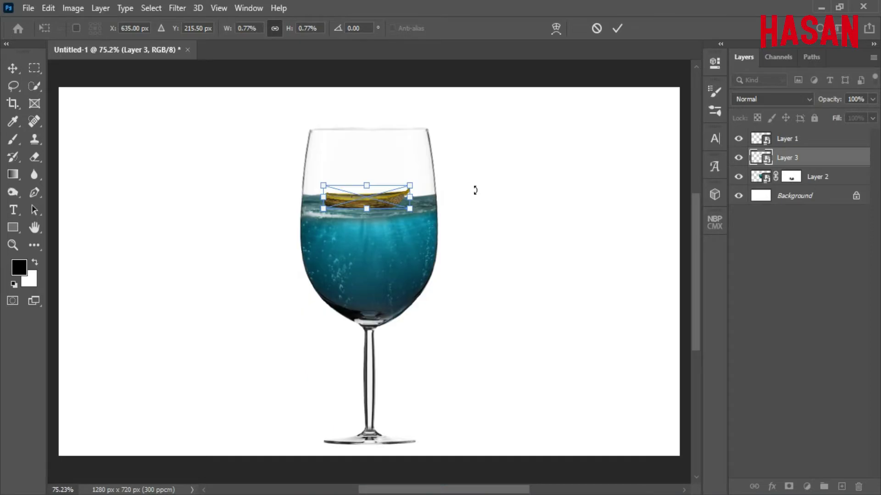
{"action": "scroll", "coordinate": [359, 242], "scroll_direction": "up", "scroll_amount": 5}
{"action": "scroll", "coordinate": [420, 220], "scroll_direction": "up", "scroll_amount": 3}
{"action": "left_click_drag", "start_coordinate": [420, 233], "coordinate": [378, 253]}
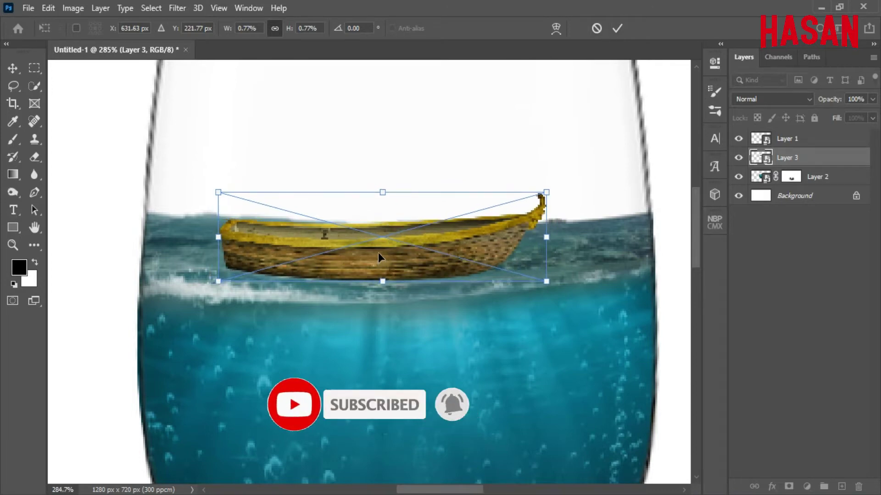
{"action": "left_click", "coordinate": [626, 30]}
{"action": "key", "text": "ctrl+0"}
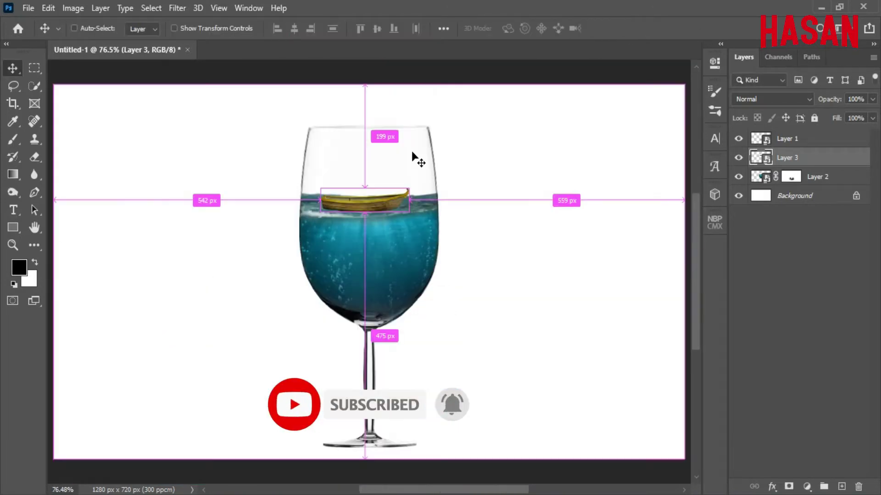
{"action": "scroll", "coordinate": [355, 228], "scroll_direction": "up", "scroll_amount": 5}
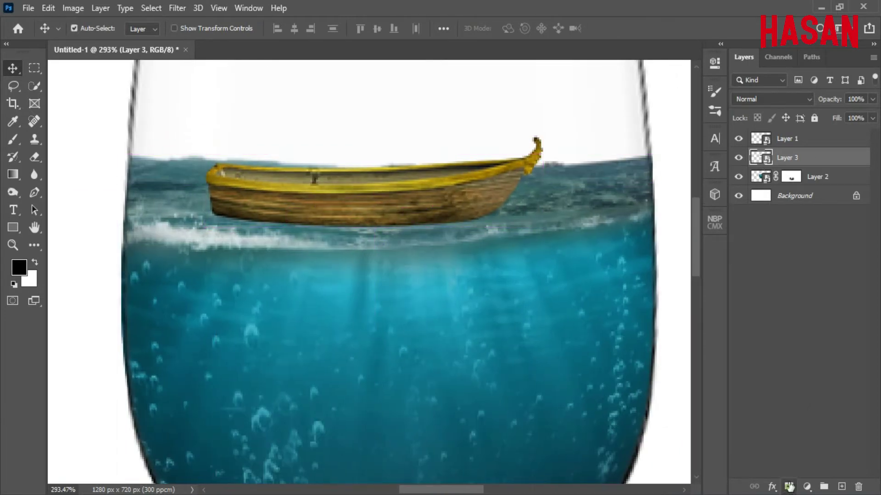
Step: Add a mask to Layer 3 and paint black along the hull to sink it into the waves
{"action": "left_click", "coordinate": [789, 487]}
{"action": "left_click", "coordinate": [12, 140]}
{"action": "left_click", "coordinate": [59, 139]}
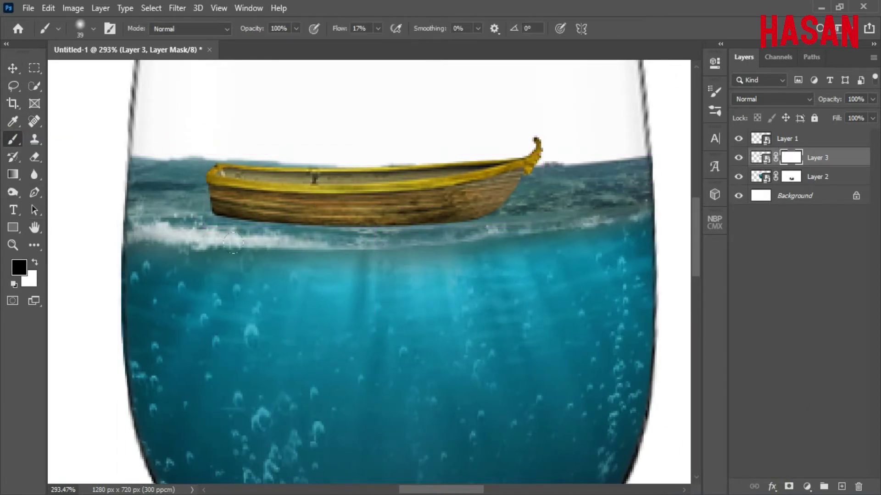
{"action": "right_click", "coordinate": [254, 263]}
{"action": "key", "text": "Escape"}
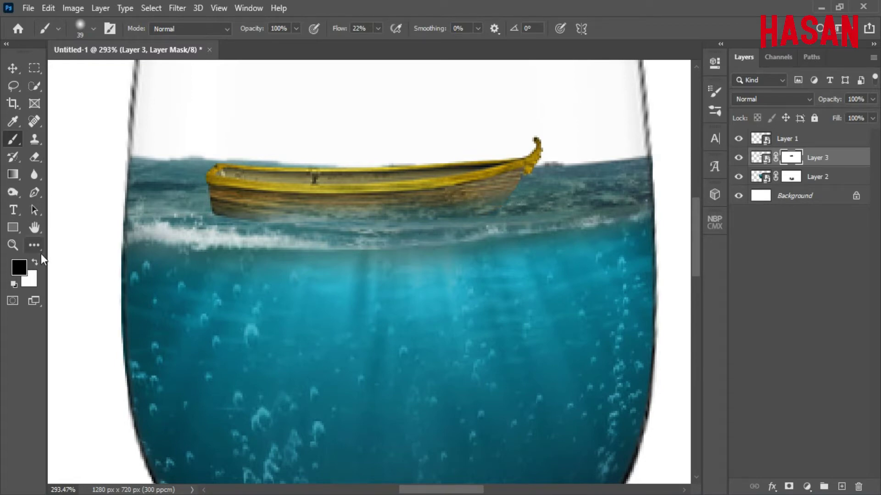
{"action": "key", "text": "x"}
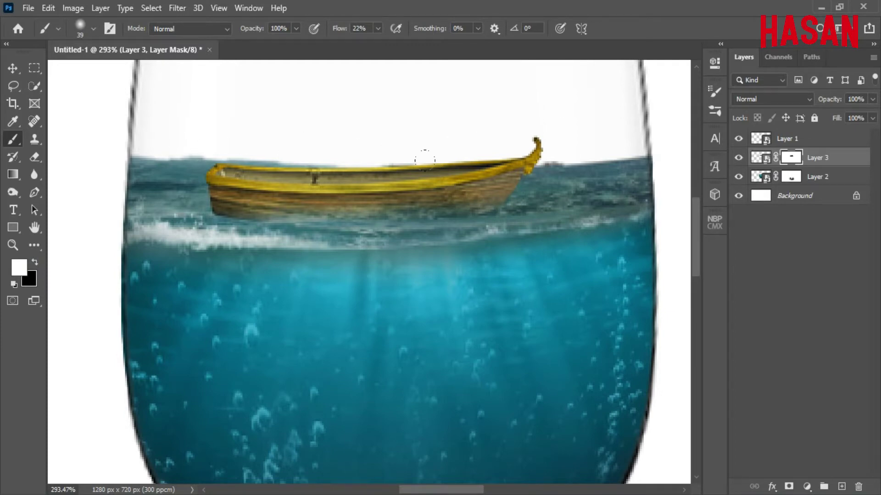
{"action": "left_click", "coordinate": [13, 68]}
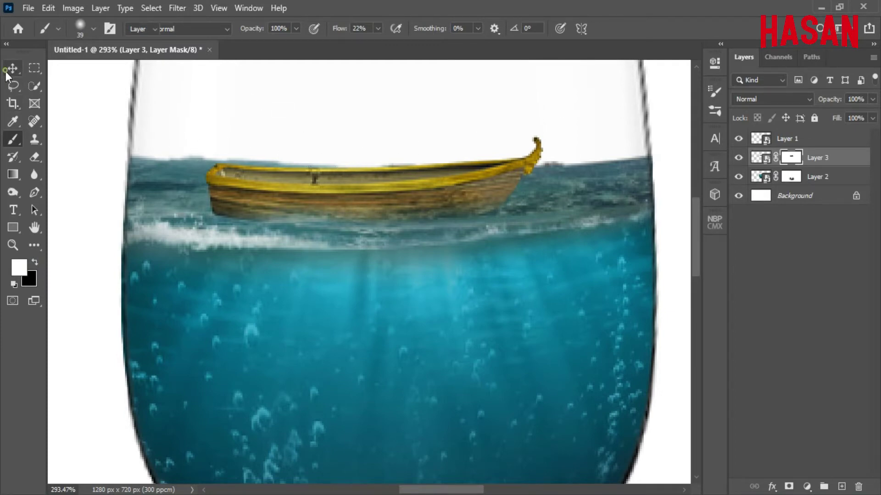
{"action": "key", "text": "ctrl+0"}
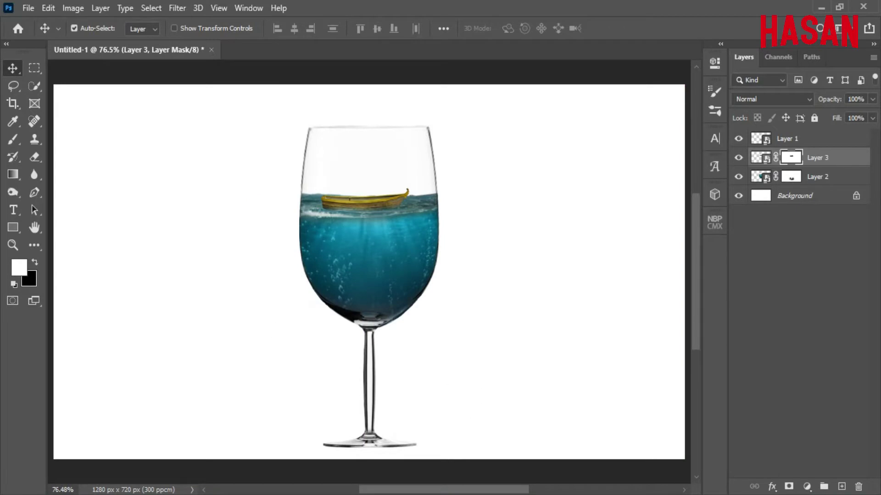
Step: Copy the white-dress dancer into the glass composition and close her source document
{"action": "key", "text": "x"}
{"action": "left_click", "coordinate": [556, 445]}
{"action": "left_click_drag", "start_coordinate": [92, 90], "coordinate": [703, 84]}
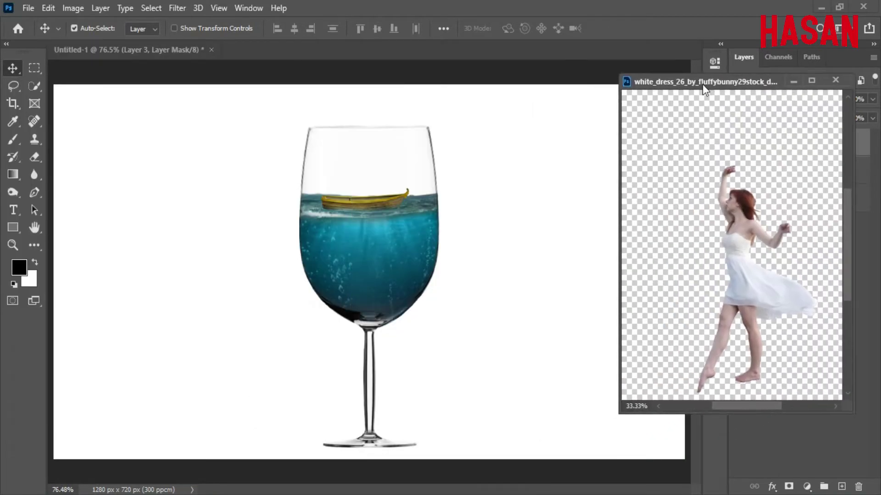
{"action": "left_click_drag", "start_coordinate": [738, 242], "coordinate": [379, 254]}
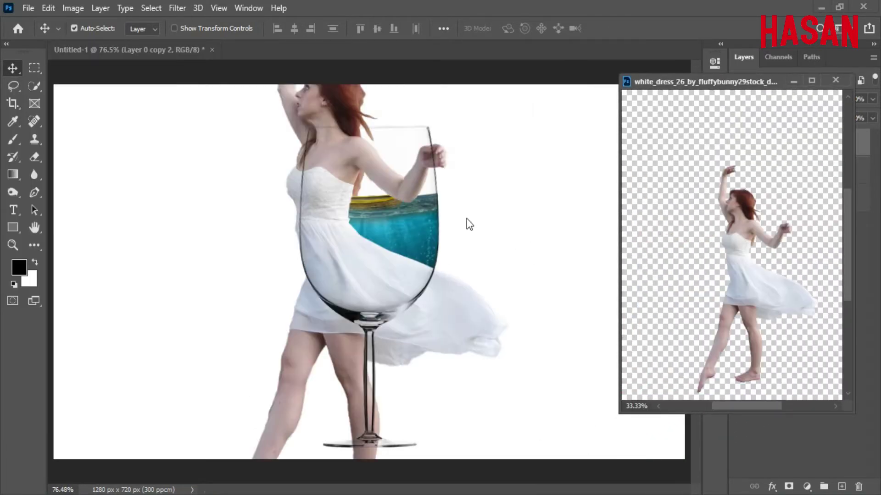
{"action": "key", "text": "ctrl+w"}
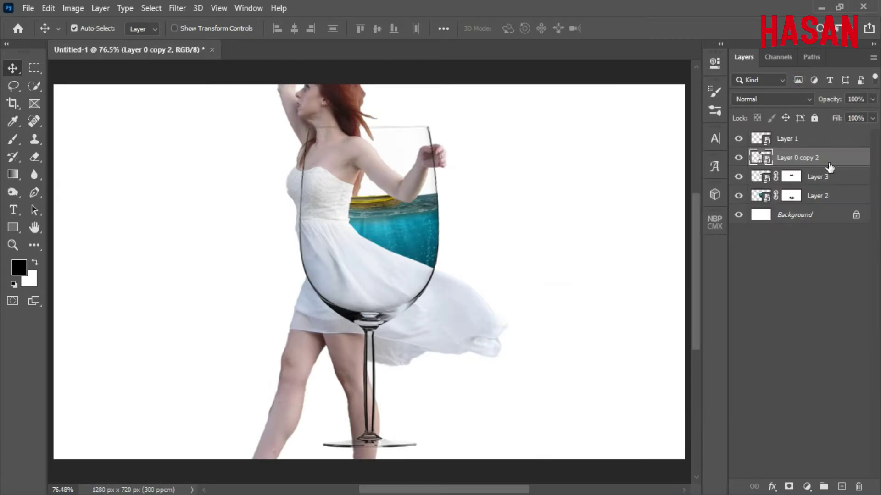
{"action": "left_click_drag", "start_coordinate": [832, 165], "coordinate": [830, 163]}
{"action": "left_click", "coordinate": [743, 142]}
{"action": "left_click", "coordinate": [743, 142]}
Step: Shrink and mirror the dancer, standing her on the boat inside the glass
{"action": "key", "text": "ctrl+t"}
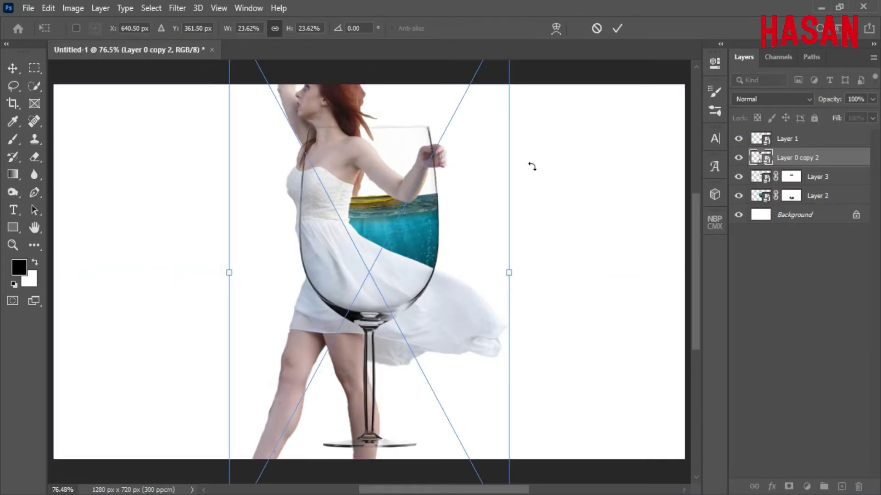
{"action": "left_click_drag", "start_coordinate": [456, 266], "coordinate": [331, 273]}
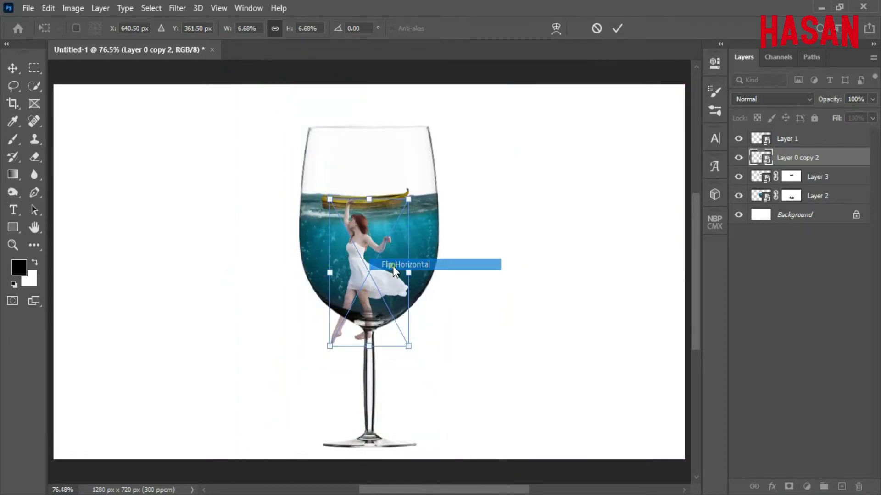
{"action": "left_click_drag", "start_coordinate": [376, 212], "coordinate": [376, 213]}
{"action": "mouse_move", "coordinate": [390, 278]}
{"action": "left_mouse_down"}
{"action": "mouse_move", "coordinate": [387, 222]}
{"action": "mouse_move", "coordinate": [407, 473]}
{"action": "left_mouse_up"}
{"action": "scroll", "coordinate": [386, 221], "scroll_direction": "up", "scroll_amount": 5}
{"action": "left_click_drag", "start_coordinate": [401, 302], "coordinate": [401, 266]}
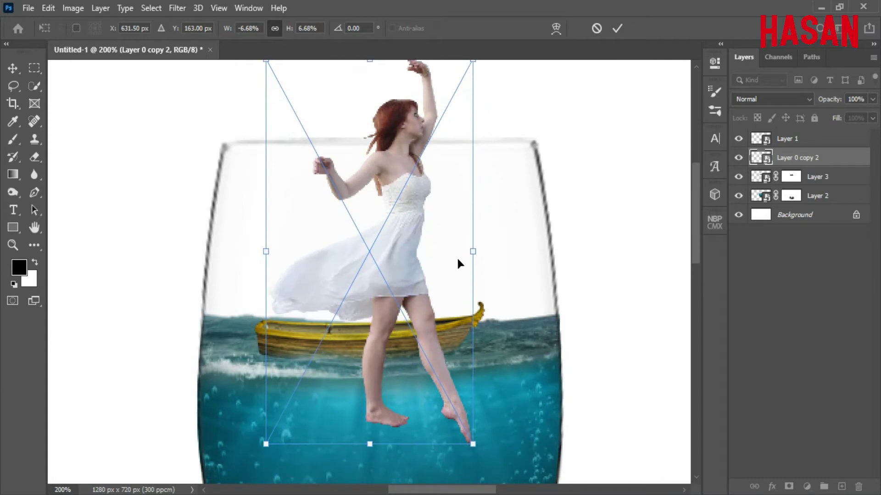
{"action": "left_click_drag", "start_coordinate": [468, 252], "coordinate": [383, 248]}
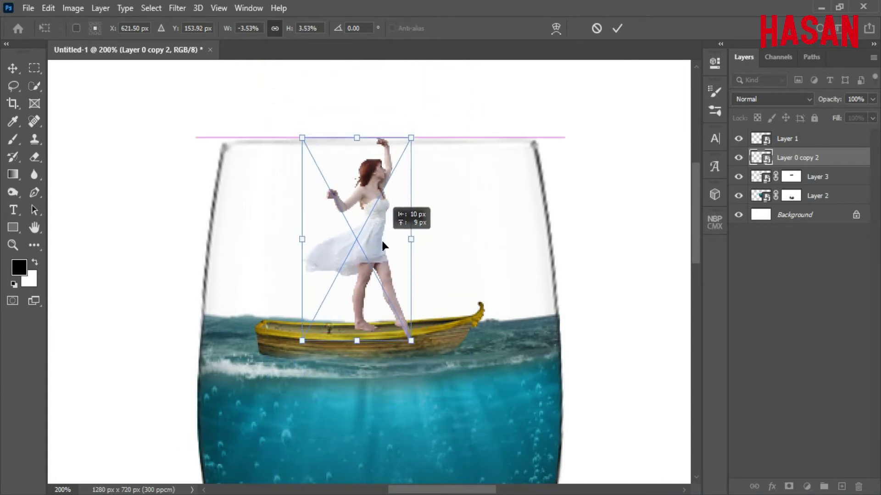
{"action": "left_click", "coordinate": [617, 28]}
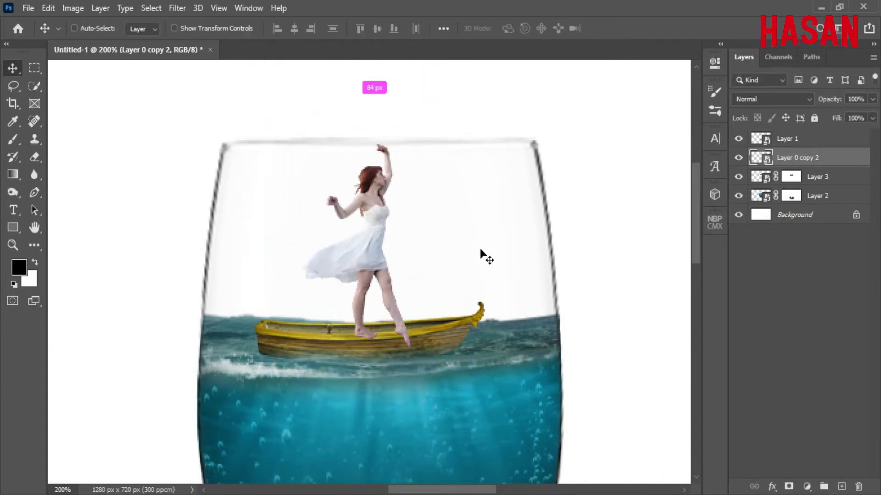
{"action": "key", "text": "ctrl+0"}
Step: Enlarge the dancer slightly on the boat to 3.80% scale
{"action": "key", "text": "ctrl+t"}
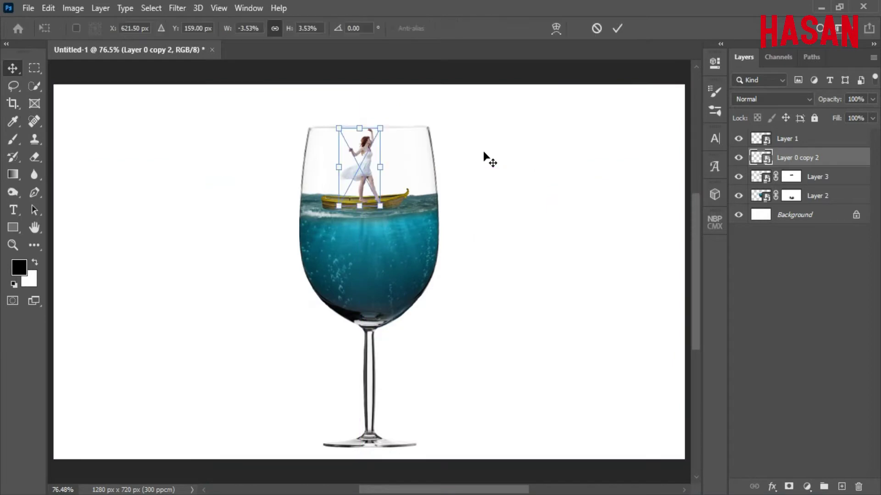
{"action": "scroll", "coordinate": [399, 197], "scroll_direction": "up", "scroll_amount": 2}
{"action": "scroll", "coordinate": [399, 197], "scroll_direction": "up", "scroll_amount": 3}
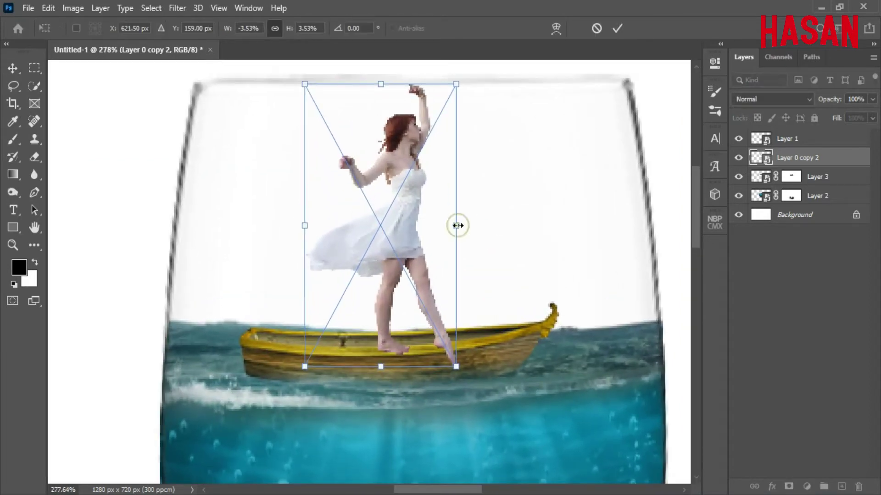
{"action": "left_click_drag", "start_coordinate": [456, 226], "coordinate": [408, 228]}
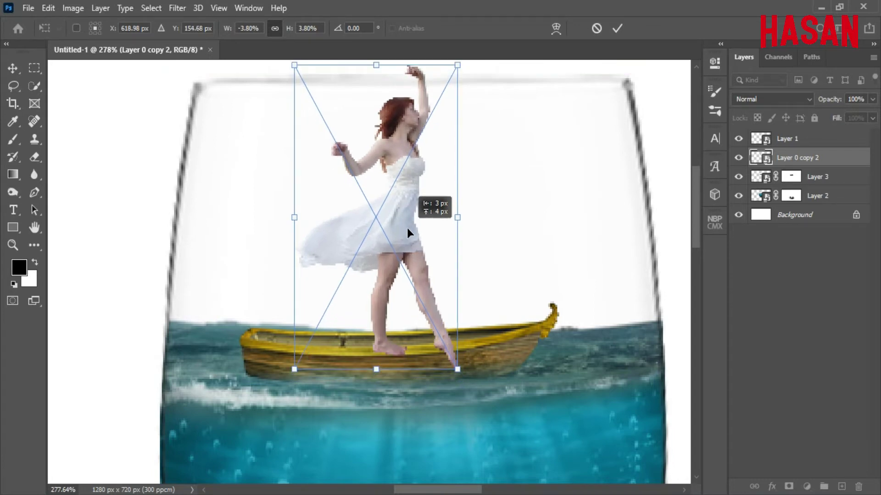
{"action": "left_click", "coordinate": [617, 29]}
{"action": "key", "text": "ctrl+0"}
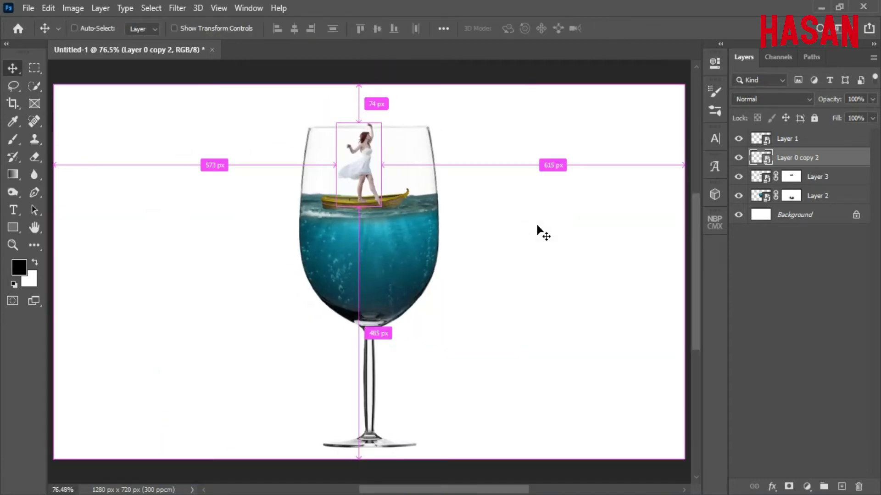
{"action": "key", "text": "ctrl+plus"}
{"action": "key", "text": "ctrl+plus"}
{"action": "scroll", "coordinate": [480, 268], "scroll_direction": "up", "scroll_amount": 3}
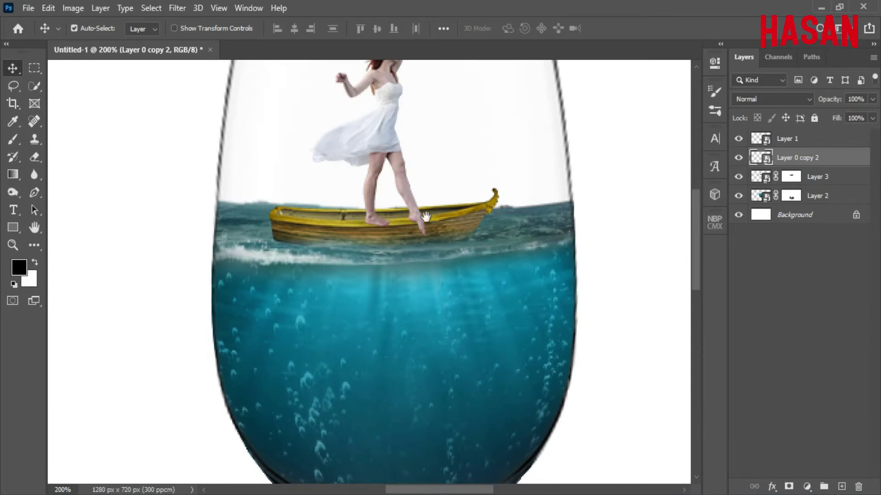
{"action": "left_click_drag", "start_coordinate": [426, 217], "coordinate": [421, 266]}
Step: Add a mask to the dancer layer and paint black over the toes hanging past the boat rim
{"action": "left_click", "coordinate": [788, 486]}
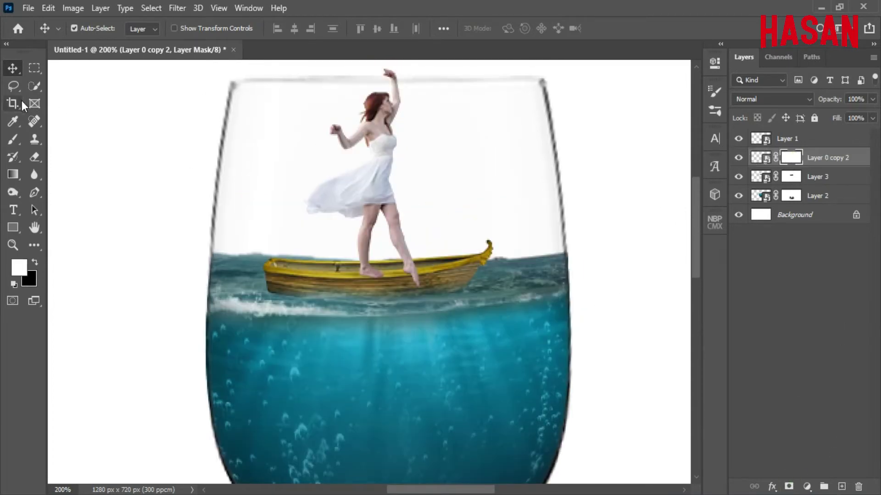
{"action": "left_click", "coordinate": [12, 140]}
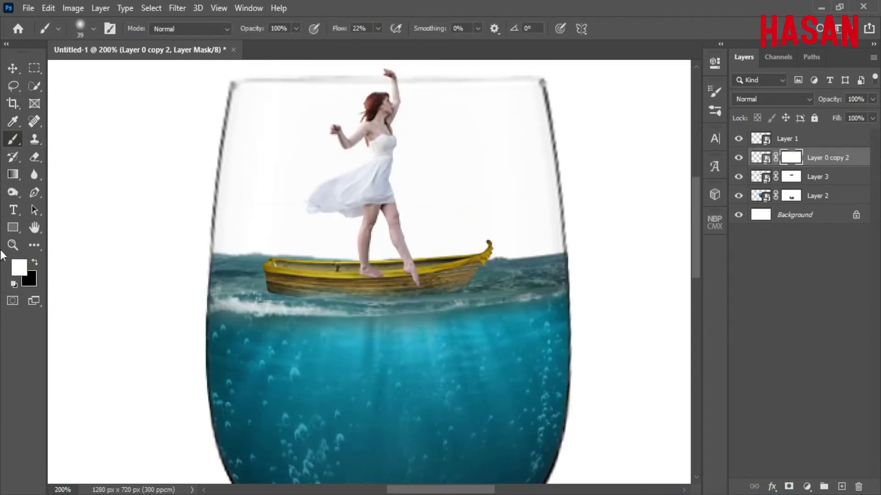
{"action": "left_click", "coordinate": [35, 262]}
{"action": "left_click_drag", "start_coordinate": [415, 282], "coordinate": [408, 265]}
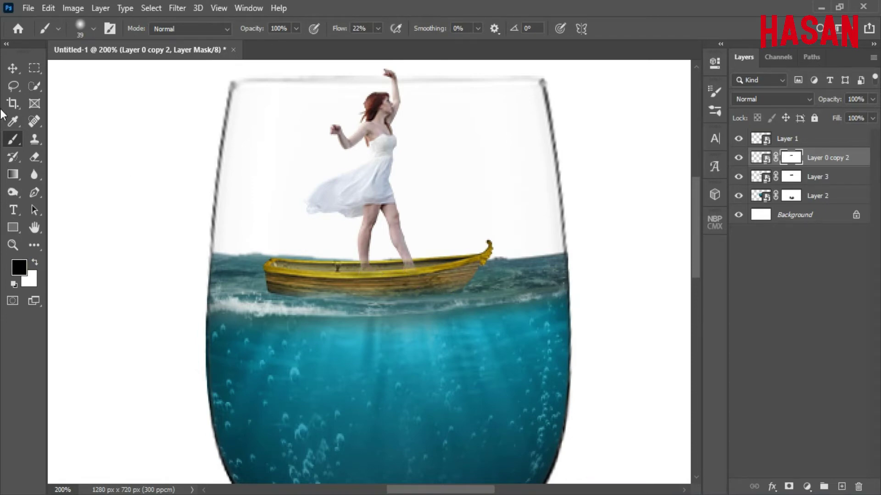
{"action": "left_click", "coordinate": [35, 262]}
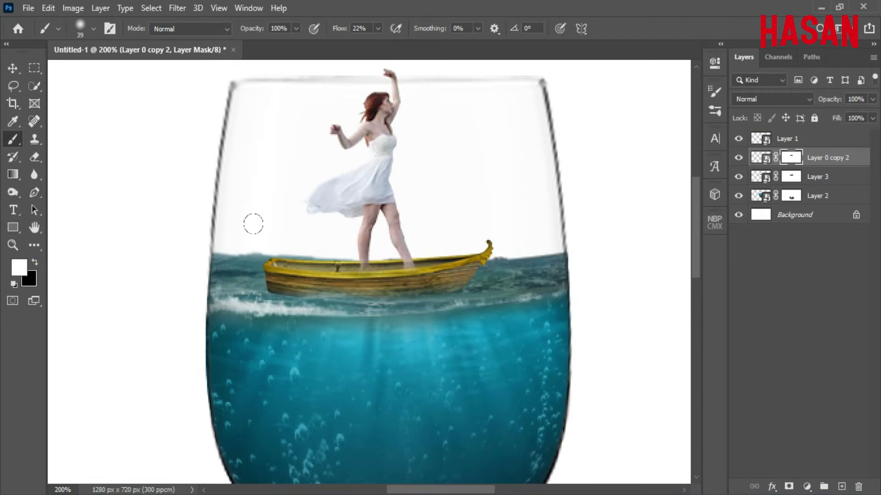
{"action": "key", "text": "v"}
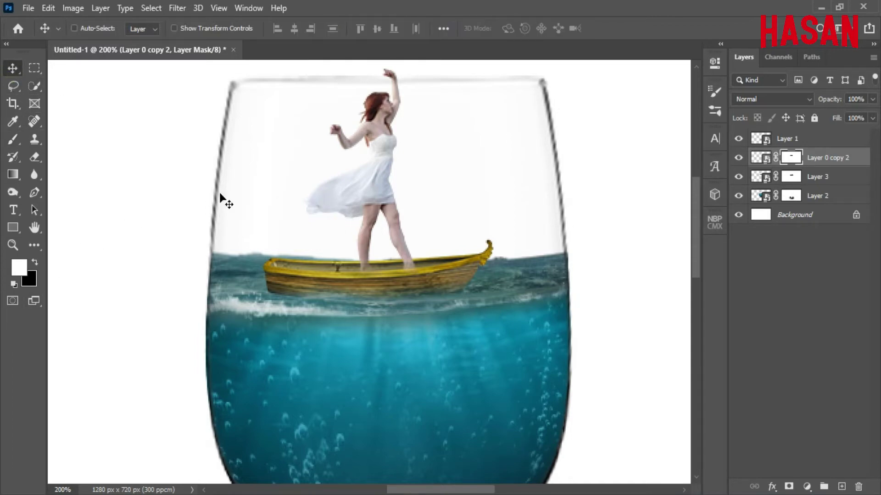
{"action": "key", "text": "ctrl+0"}
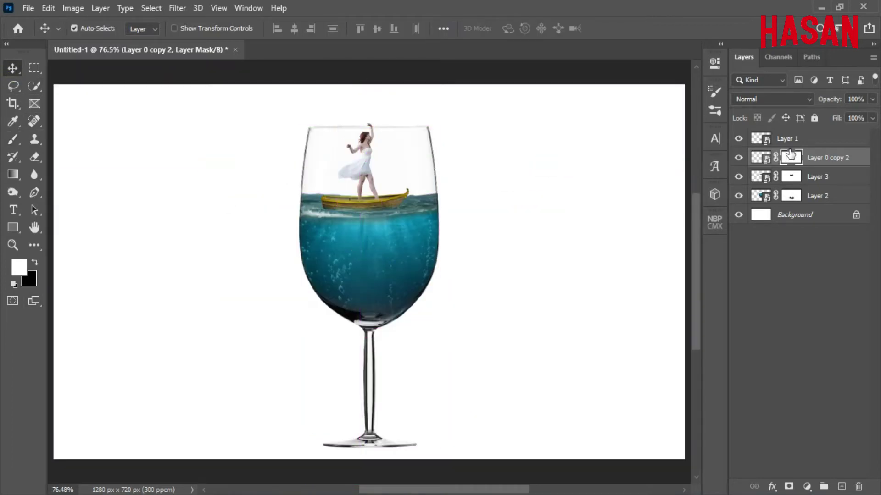
{"action": "left_click", "coordinate": [844, 200]}
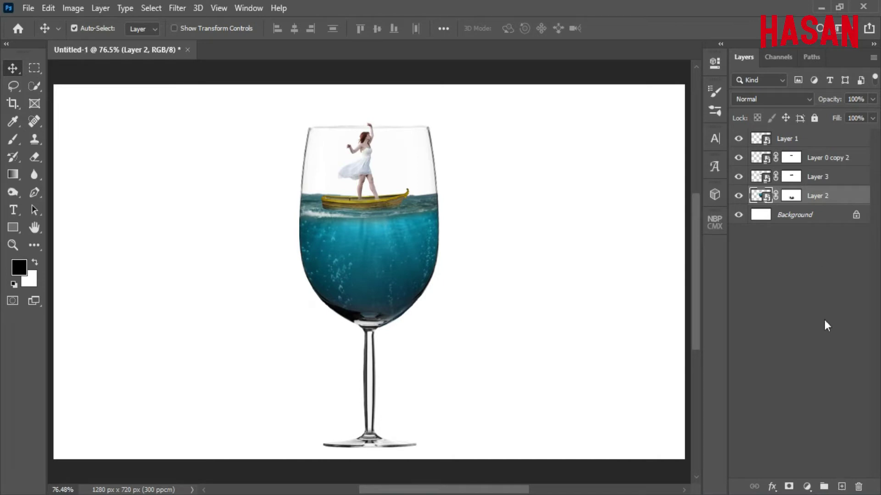
{"action": "left_click", "coordinate": [808, 215]}
Step: Add a Gradient Fill layer from the foreground-to-background preset with a pure white left stop
{"action": "left_click", "coordinate": [806, 486]}
{"action": "left_click", "coordinate": [816, 255]}
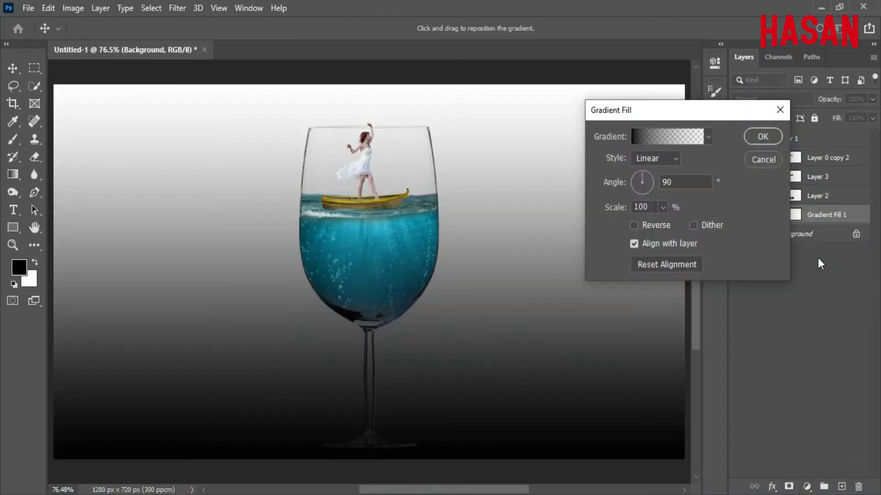
{"action": "left_click", "coordinate": [679, 146]}
{"action": "left_click", "coordinate": [569, 70]}
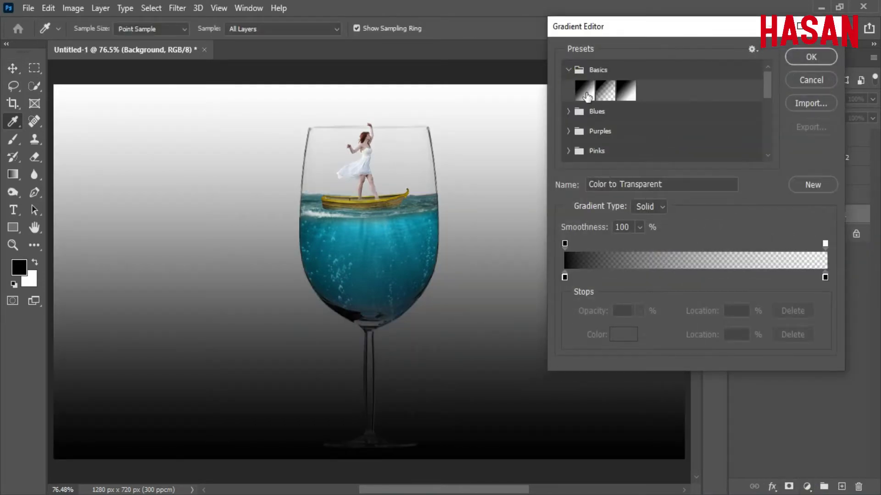
{"action": "left_click", "coordinate": [585, 90]}
{"action": "mouse_move", "coordinate": [564, 277]}
{"action": "left_mouse_down"}
{"action": "mouse_move", "coordinate": [734, 277]}
{"action": "mouse_move", "coordinate": [565, 277]}
{"action": "left_mouse_up"}
{"action": "left_click", "coordinate": [615, 334]}
{"action": "left_click", "coordinate": [517, 163]}
{"action": "left_click_drag", "start_coordinate": [517, 164], "coordinate": [516, 161]}
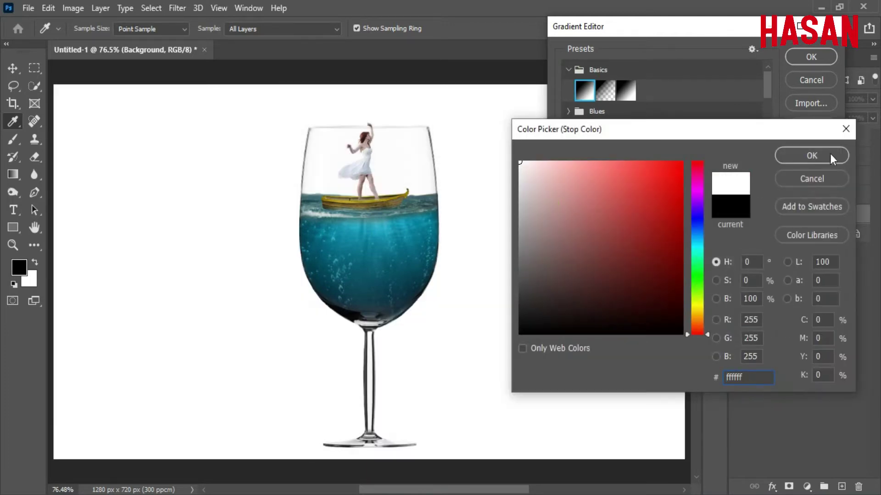
{"action": "left_click", "coordinate": [811, 155]}
Step: Set the gradient's right stop colour to dark navy #0d2534
{"action": "left_click", "coordinate": [824, 277]}
{"action": "left_click", "coordinate": [625, 337]}
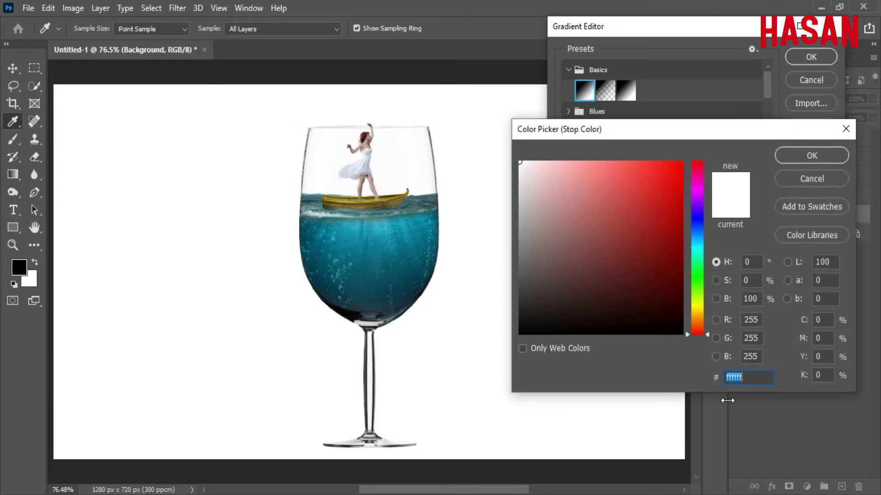
{"action": "type", "text": "0d25"}
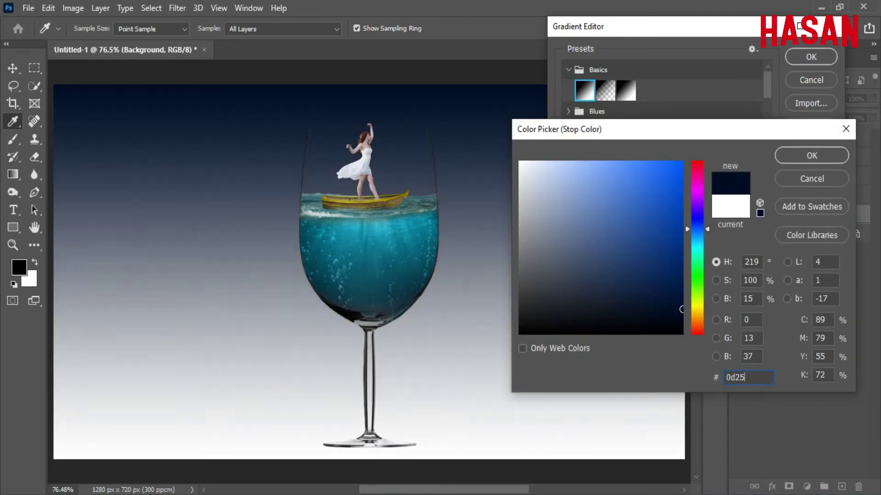
{"action": "type", "text": "34"}
{"action": "left_click", "coordinate": [810, 156]}
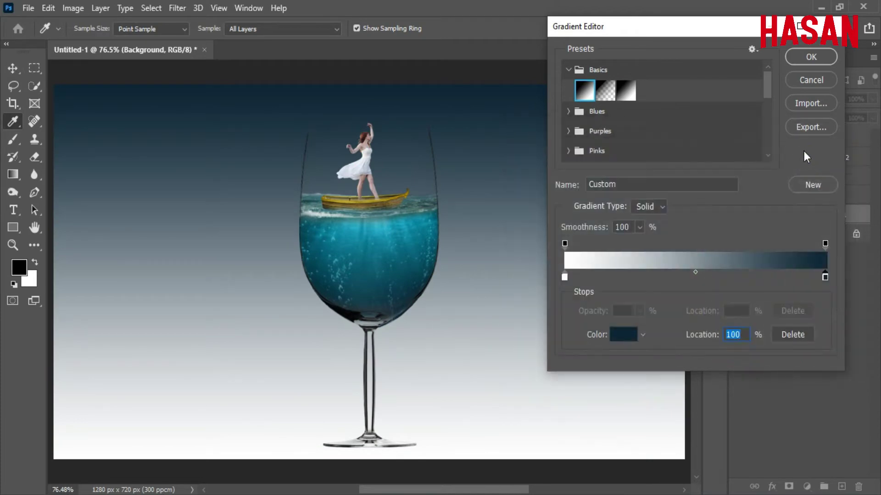
{"action": "left_click", "coordinate": [811, 57]}
Step: Make the gradient radial and enlarge it to 221% scale
{"action": "left_click", "coordinate": [665, 159]}
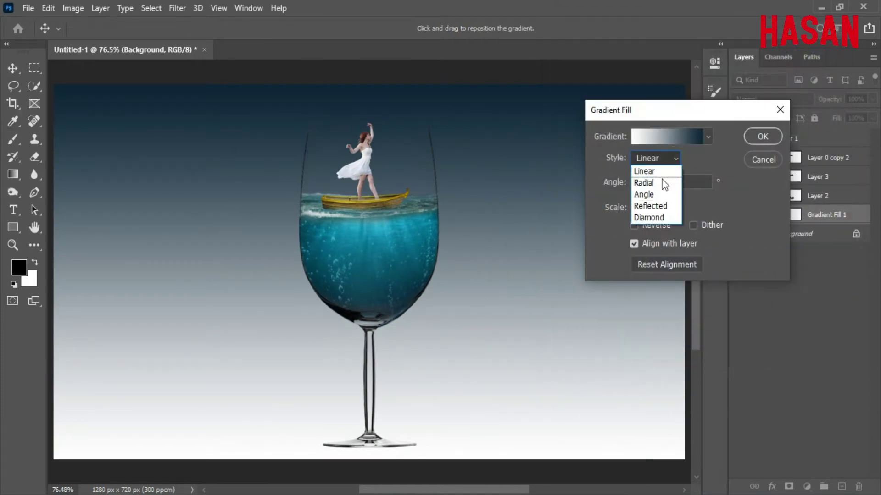
{"action": "left_click", "coordinate": [651, 181]}
{"action": "left_click_drag", "start_coordinate": [663, 207], "coordinate": [669, 227]}
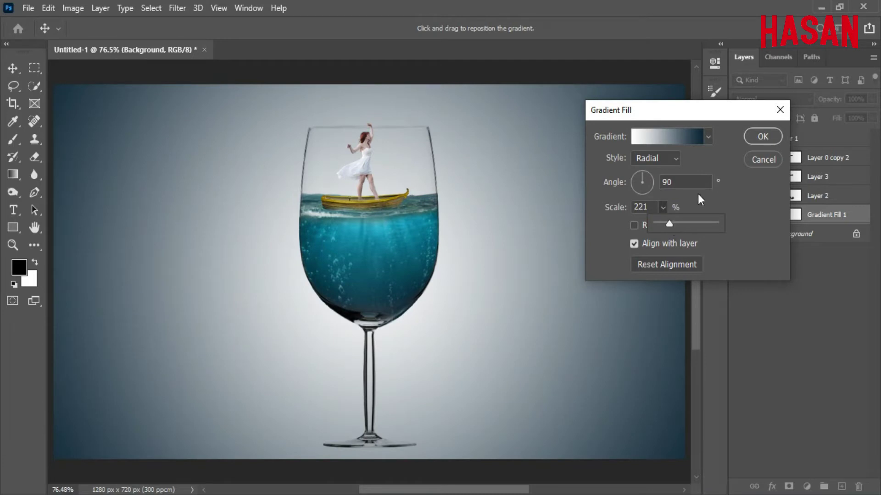
{"action": "left_click", "coordinate": [665, 136]}
Step: Brighten the outer stop to teal-blue #0f3c59 and apply the gradient fill
{"action": "left_click", "coordinate": [825, 277]}
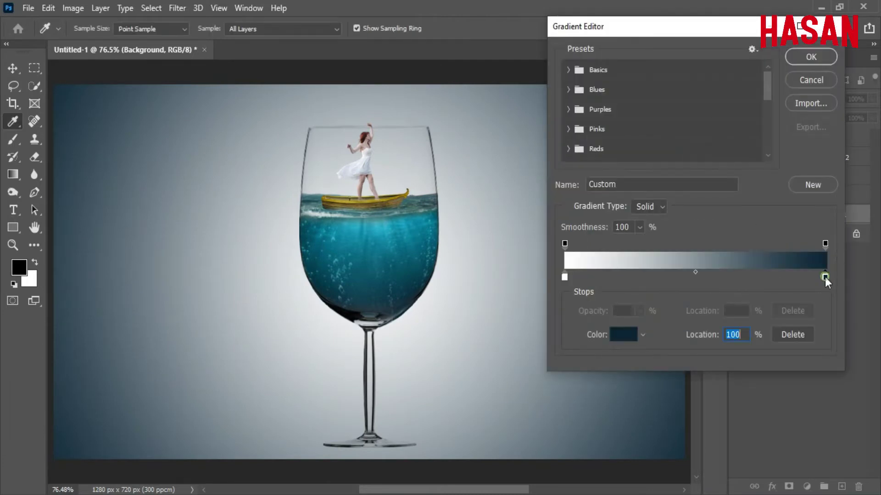
{"action": "left_click", "coordinate": [630, 335]}
{"action": "left_click_drag", "start_coordinate": [663, 234], "coordinate": [656, 274]}
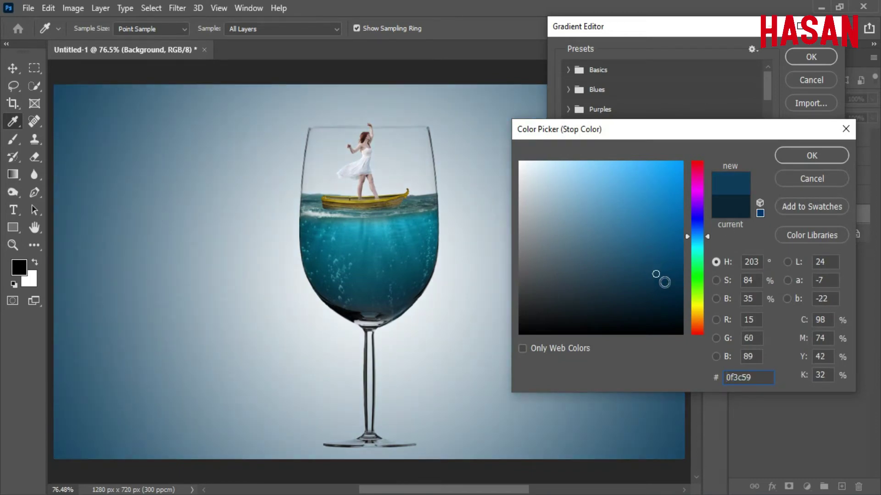
{"action": "left_click", "coordinate": [812, 156]}
{"action": "left_click", "coordinate": [811, 57]}
{"action": "left_click", "coordinate": [762, 137]}
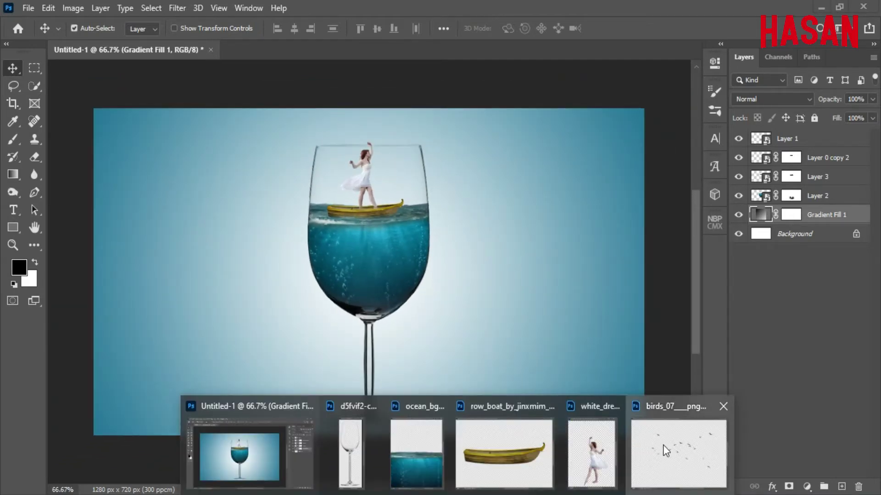
Step: Copy the birds layer into the wine-glass composition and move it to the top of the stack
{"action": "left_click", "coordinate": [662, 445]}
{"action": "left_click_drag", "start_coordinate": [544, 107], "coordinate": [538, 174]}
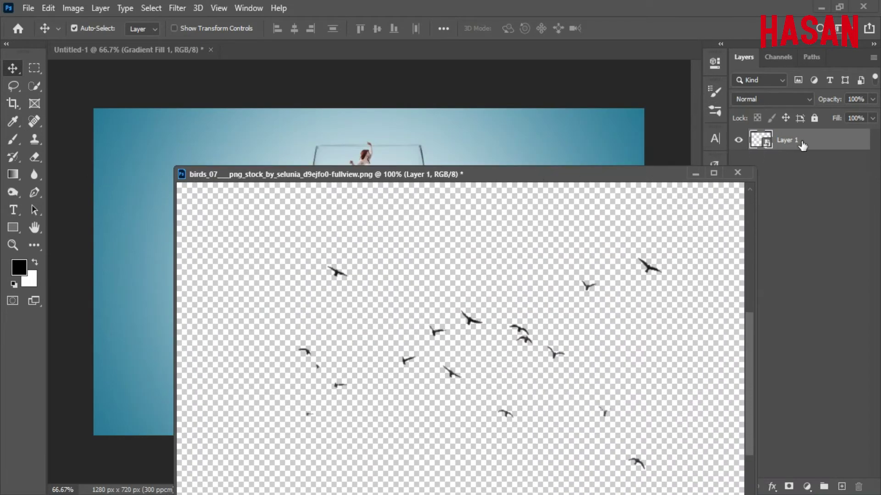
{"action": "left_click_drag", "start_coordinate": [802, 145], "coordinate": [532, 143]}
{"action": "left_click", "coordinate": [695, 173]}
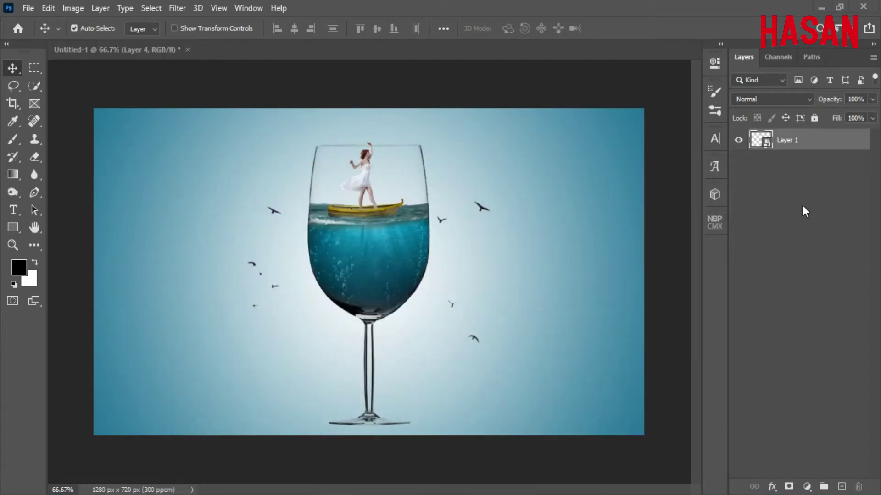
{"action": "left_click_drag", "start_coordinate": [824, 215], "coordinate": [822, 148]}
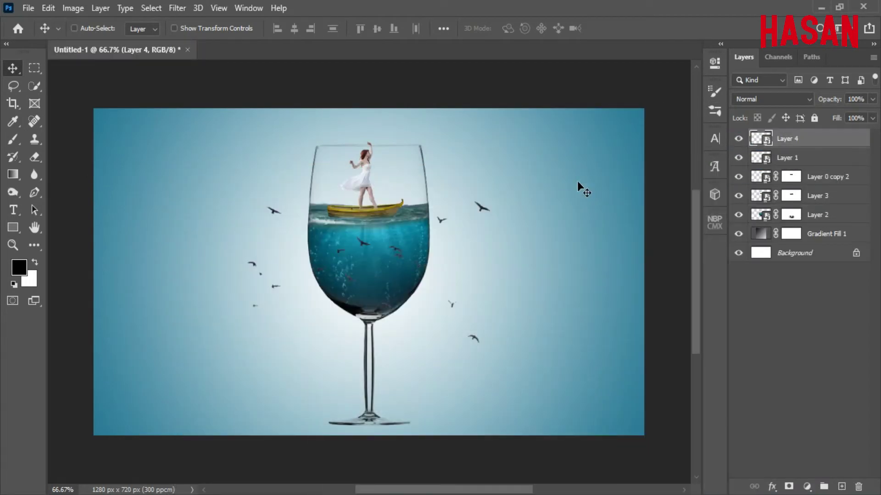
Step: Flip the birds horizontally, shrink them to 3.73%, and place them above the glass at upper right
{"action": "key", "text": "ctrl+t"}
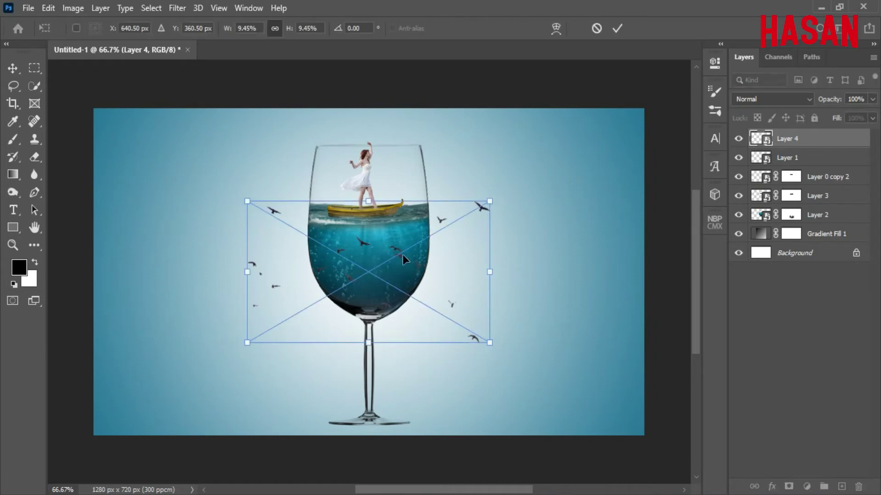
{"action": "right_click", "coordinate": [391, 246]}
{"action": "left_click", "coordinate": [429, 458]}
{"action": "left_click_drag", "start_coordinate": [377, 240], "coordinate": [482, 167]}
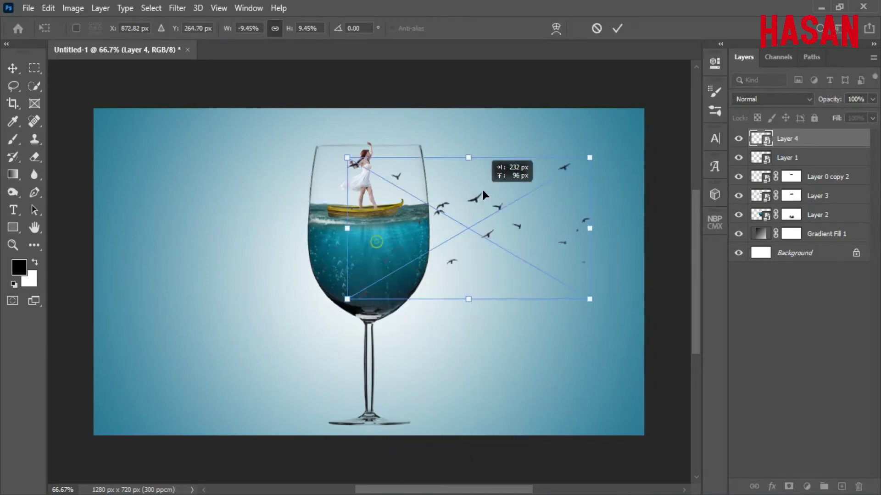
{"action": "mouse_move", "coordinate": [595, 198]}
{"action": "left_mouse_down"}
{"action": "mouse_move", "coordinate": [522, 198]}
{"action": "mouse_move", "coordinate": [511, 152]}
{"action": "mouse_move", "coordinate": [496, 134]}
{"action": "left_mouse_up"}
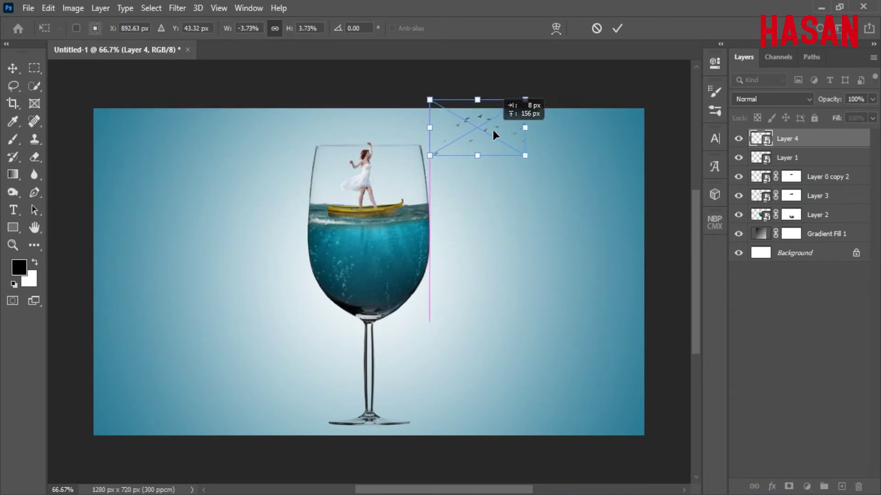
{"action": "left_click", "coordinate": [616, 29]}
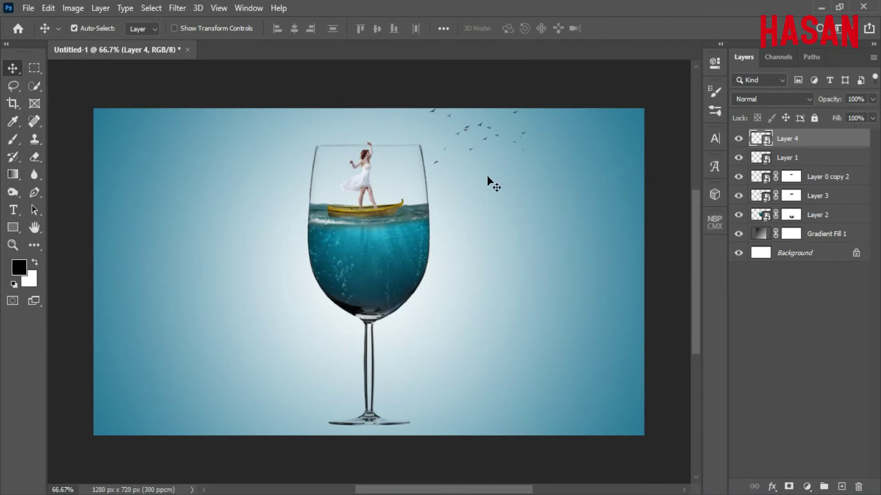
Step: Duplicate the birds layer, shift the copy slightly left, and add an empty Layer 5
{"action": "right_click", "coordinate": [832, 144]}
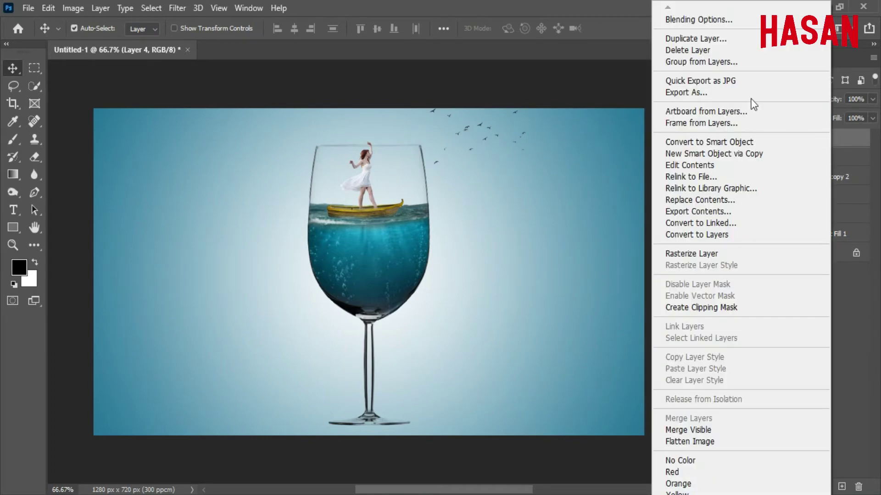
{"action": "left_click", "coordinate": [707, 40]}
{"action": "left_click", "coordinate": [551, 123]}
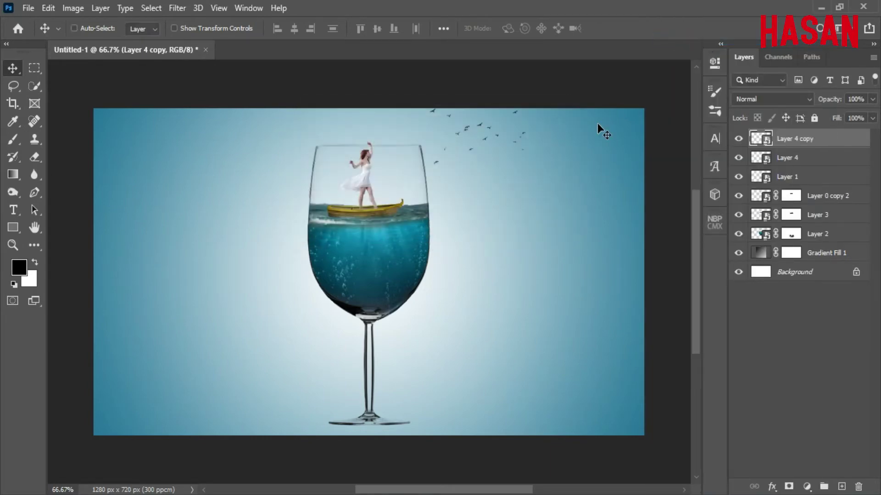
{"action": "key", "text": "ctrl+t"}
{"action": "left_click_drag", "start_coordinate": [497, 138], "coordinate": [483, 128]}
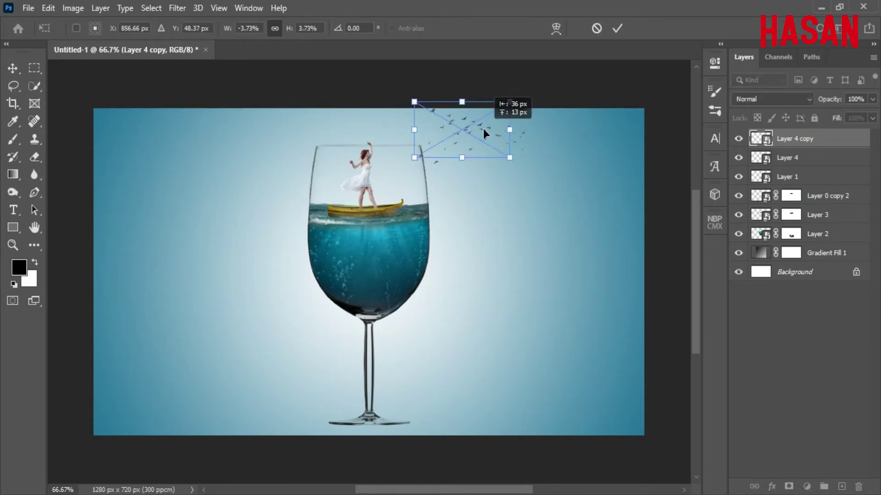
{"action": "left_click", "coordinate": [612, 31]}
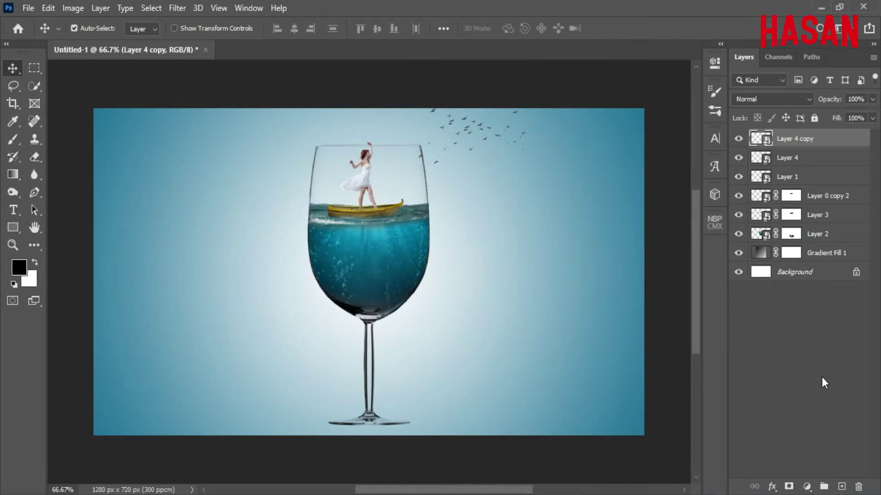
{"action": "left_click", "coordinate": [841, 486]}
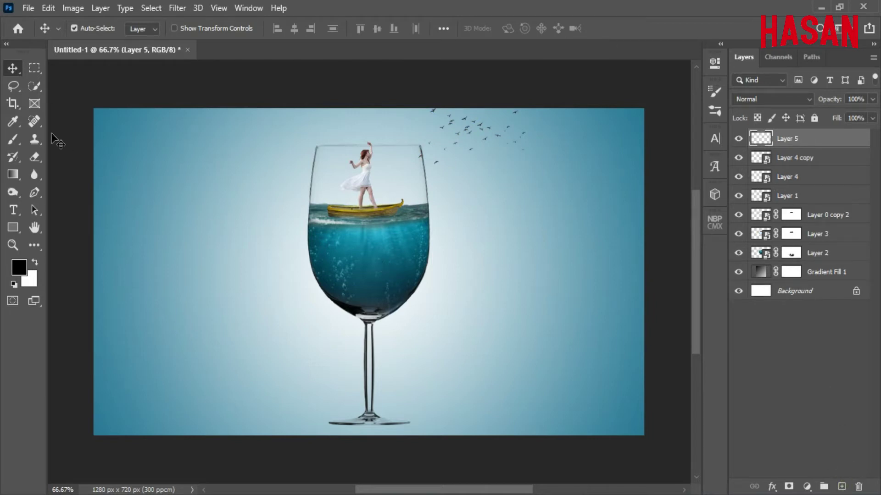
Step: Set up a white brush at 100% flow using cloud brush 434 at size 143
{"action": "left_click", "coordinate": [35, 263]}
{"action": "left_click", "coordinate": [12, 140]}
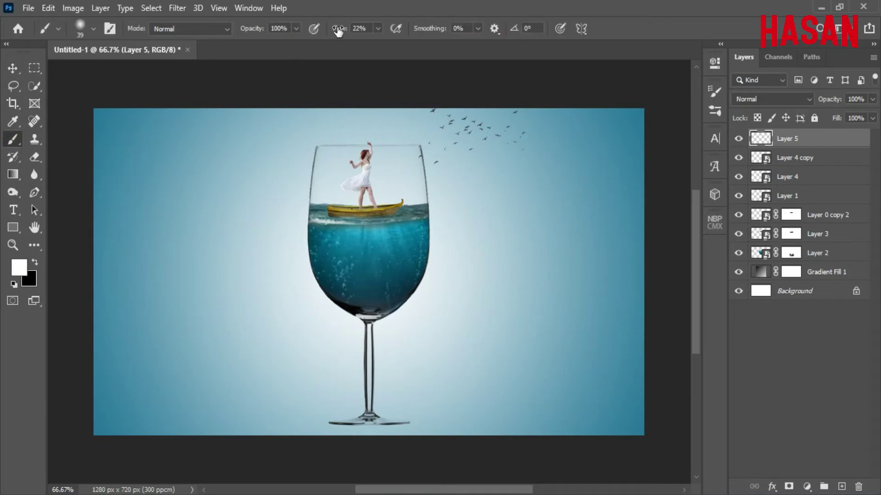
{"action": "left_click_drag", "start_coordinate": [338, 31], "coordinate": [444, 37]}
{"action": "right_click", "coordinate": [222, 133]}
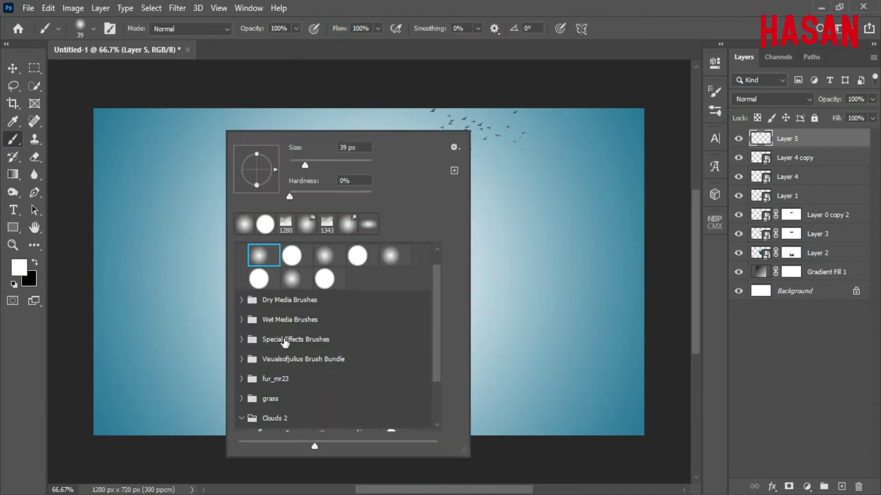
{"action": "scroll", "coordinate": [285, 343], "scroll_direction": "down", "scroll_amount": 3}
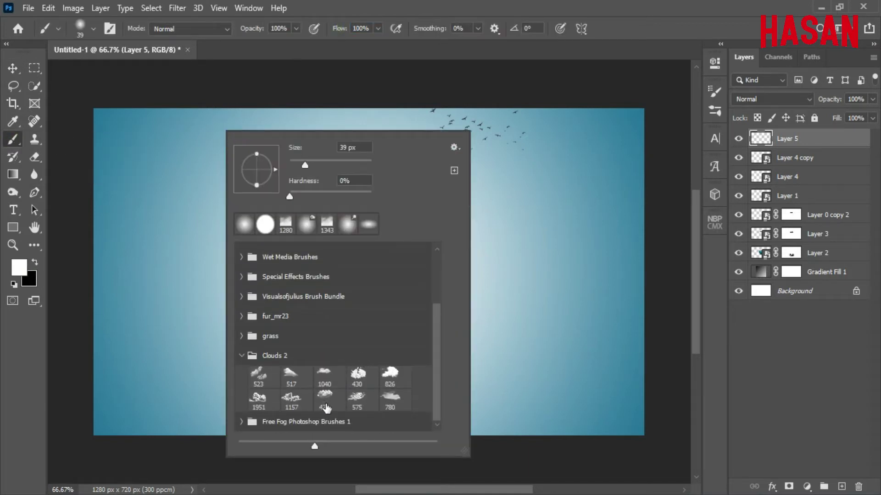
{"action": "double_click", "coordinate": [324, 396]}
{"action": "left_click_drag", "start_coordinate": [452, 217], "coordinate": [431, 215]}
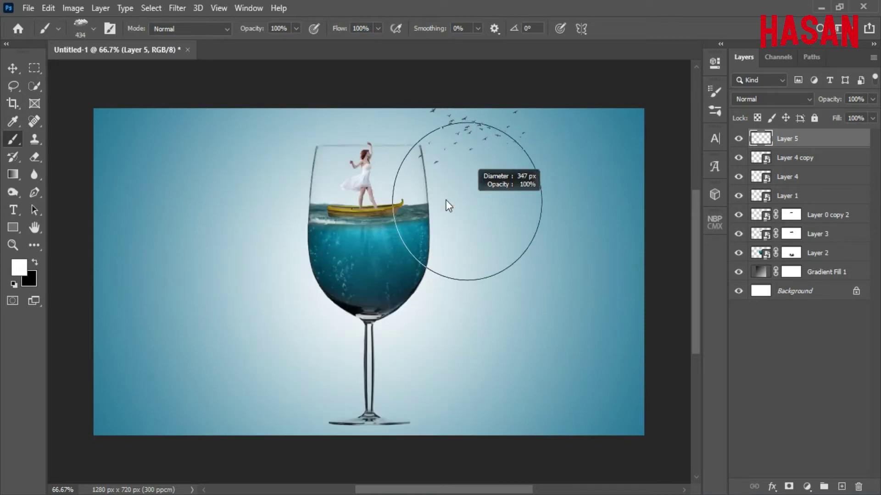
Step: Stamp white clouds across the upper sky, with Layer 5 placed below the Layer 4 copy
{"action": "left_click", "coordinate": [232, 123]}
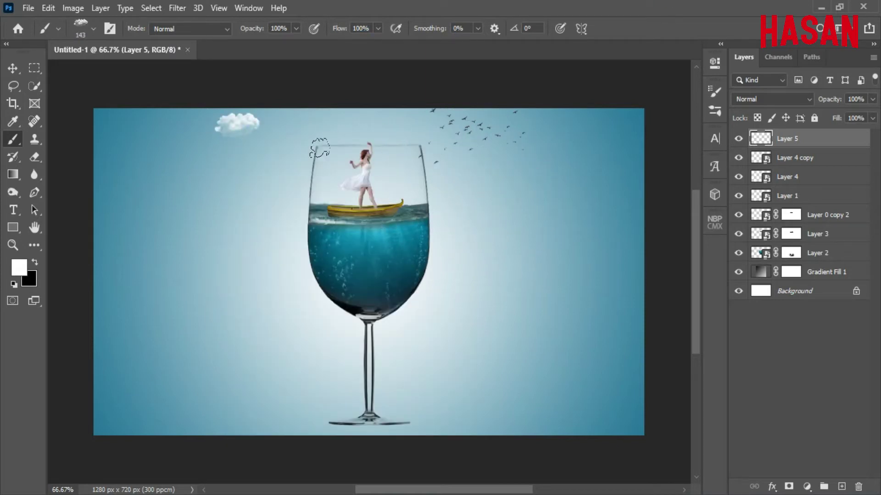
{"action": "left_click", "coordinate": [353, 112]}
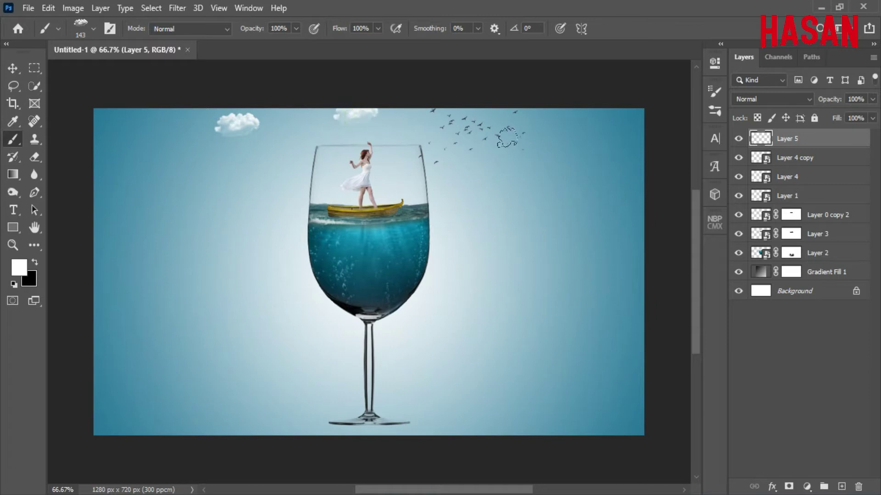
{"action": "left_click_drag", "start_coordinate": [795, 144], "coordinate": [832, 165]}
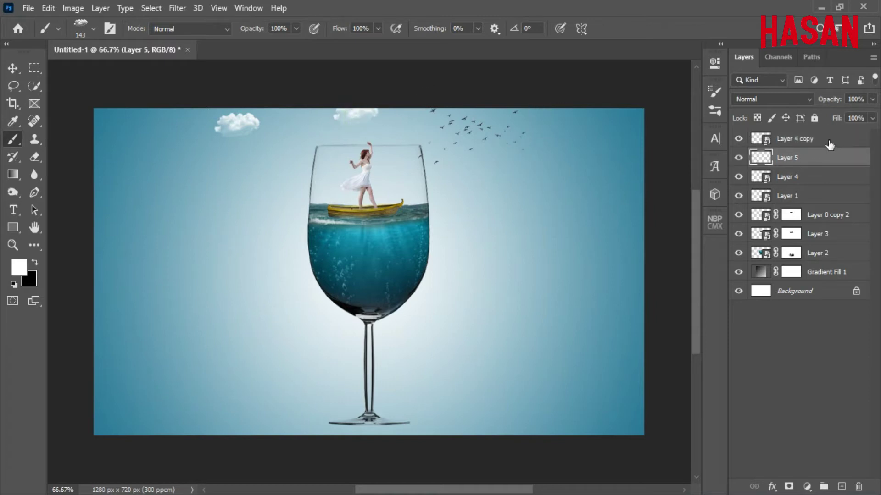
{"action": "left_click", "coordinate": [520, 110]}
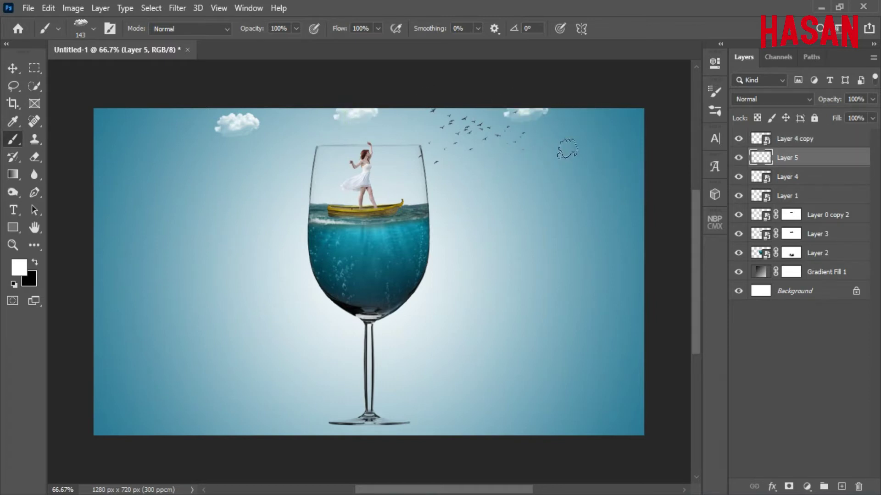
{"action": "left_click", "coordinate": [594, 136]}
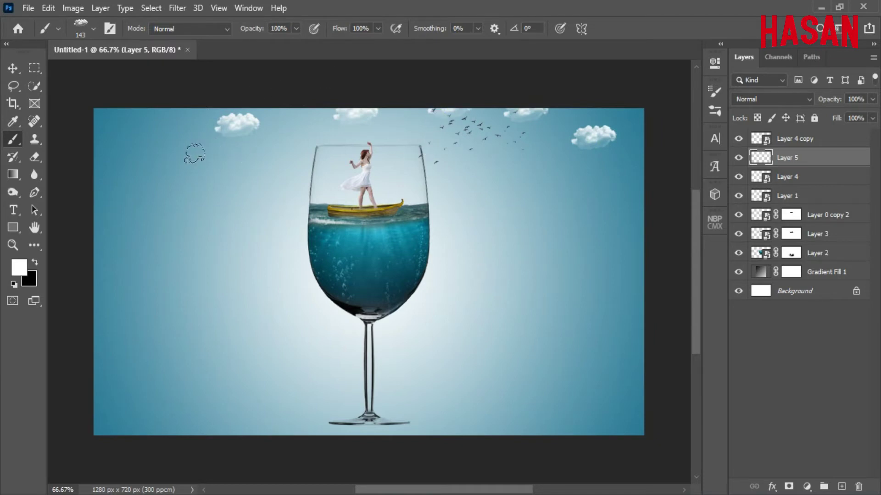
{"action": "left_click", "coordinate": [302, 138]}
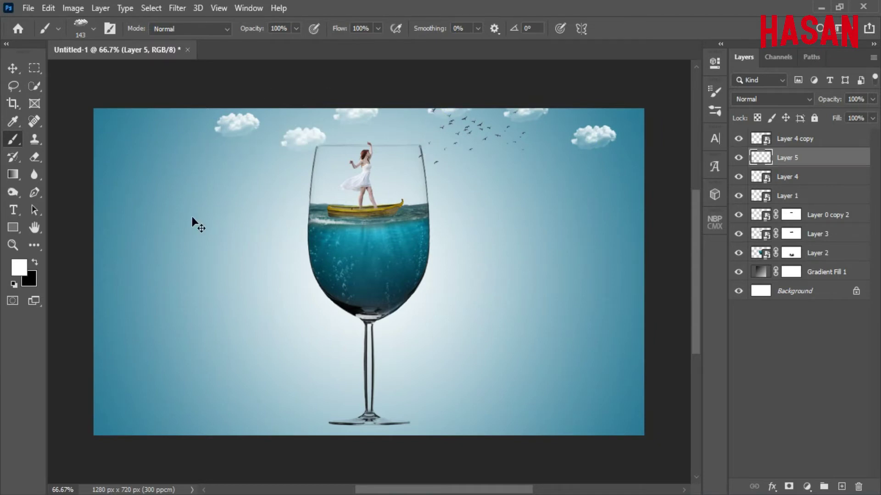
{"action": "key", "text": "ctrl+z"}
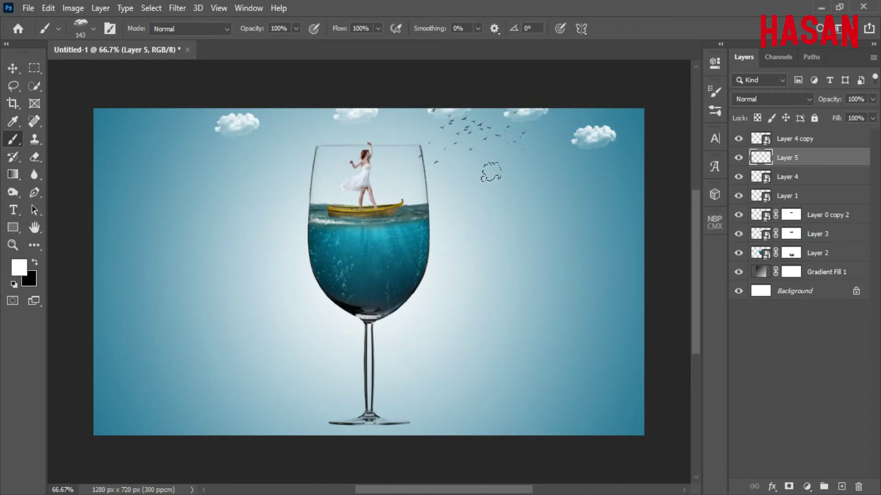
{"action": "left_click", "coordinate": [124, 119]}
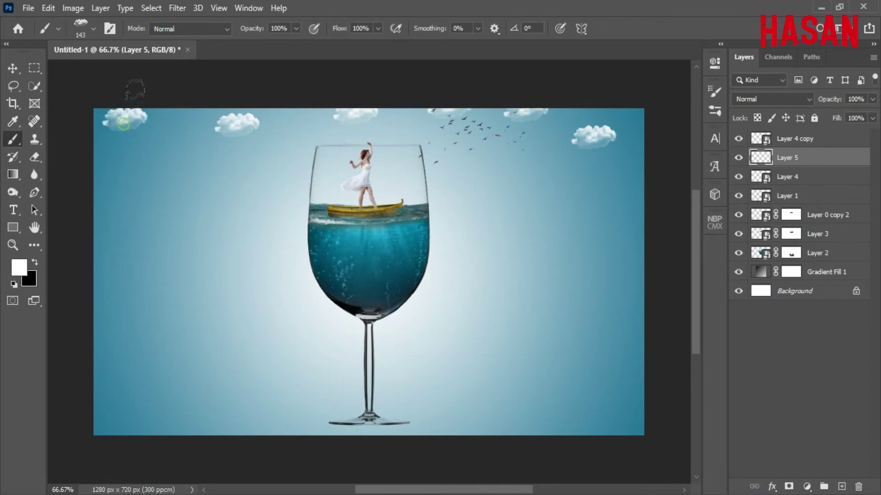
{"action": "left_click", "coordinate": [310, 110]}
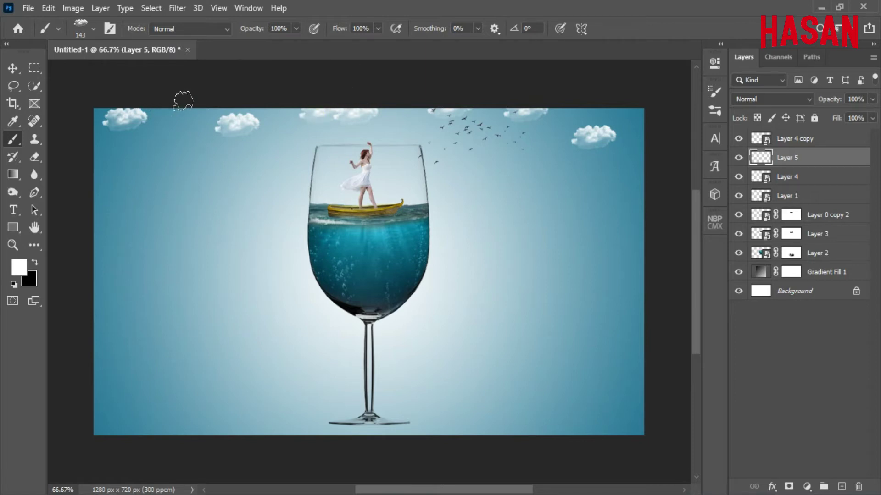
Step: Tilt the cloud brush to 26°, enlarge it to 272, and stamp a cloud upper-right
{"action": "right_click", "coordinate": [183, 222]}
{"action": "left_click_drag", "start_coordinate": [250, 212], "coordinate": [249, 205]}
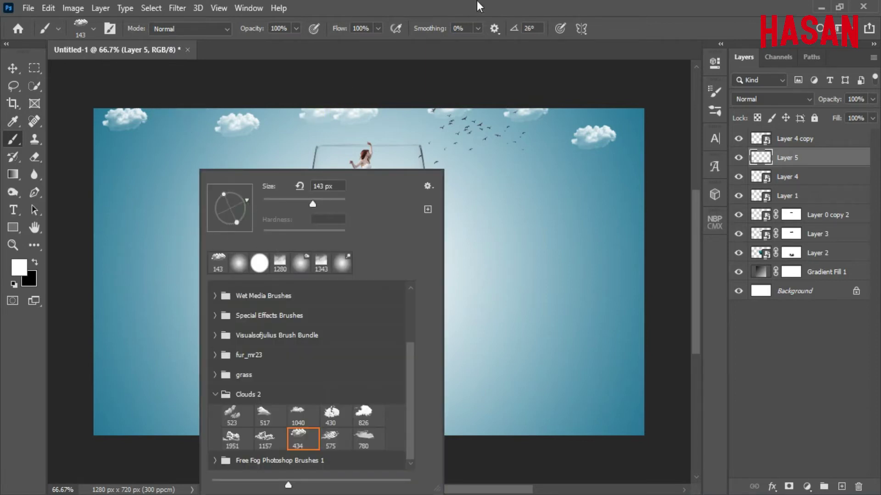
{"action": "left_click", "coordinate": [193, 100]}
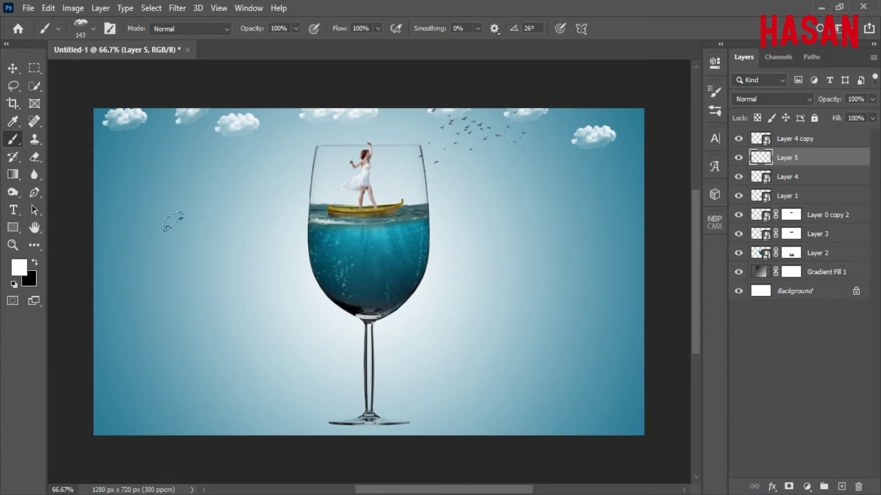
{"action": "key", "text": "bracketright"}
{"action": "key", "text": "bracketright"}
{"action": "key", "text": "bracketright"}
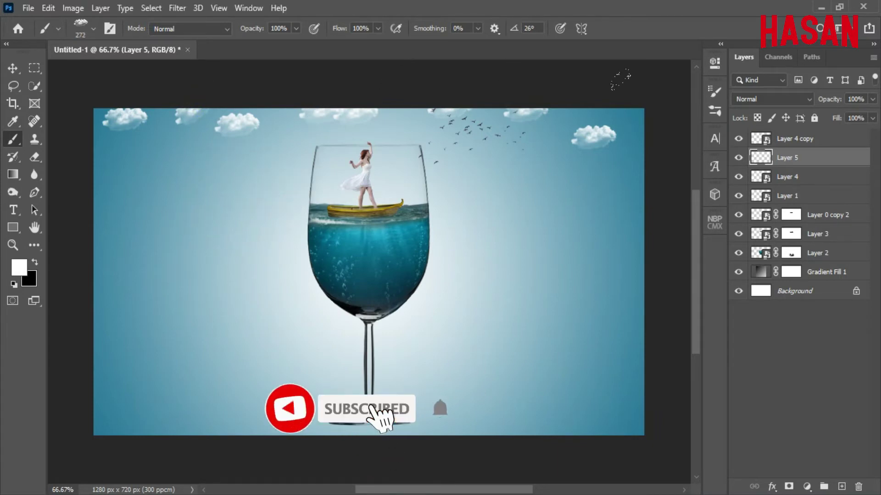
{"action": "left_click", "coordinate": [630, 118]}
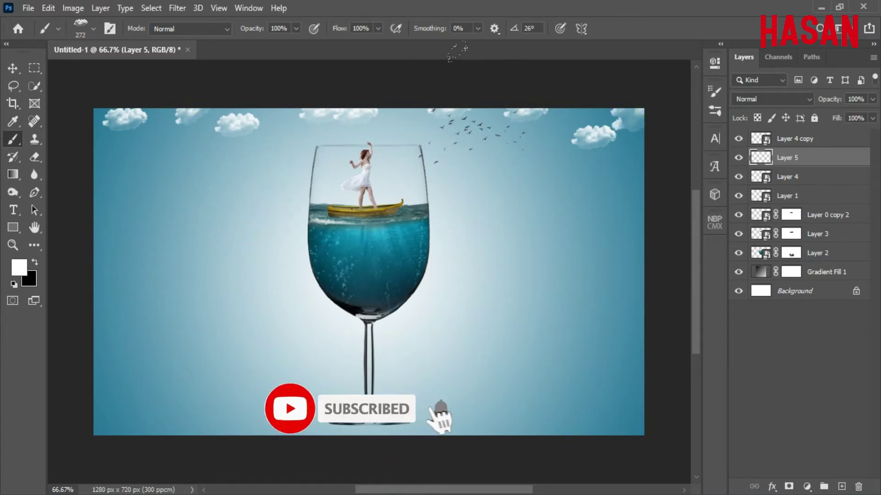
{"action": "key", "text": "ctrl+z"}
{"action": "left_click", "coordinate": [579, 115]}
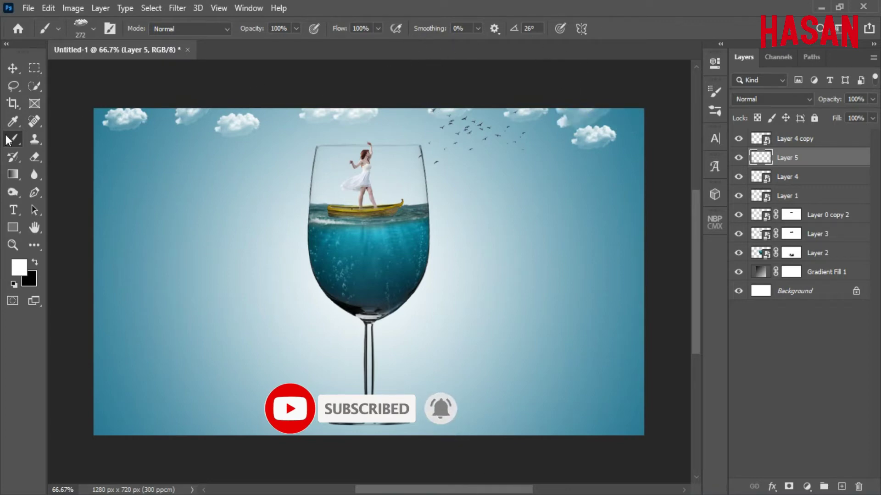
Step: Scale the clouds layer to about 75.4%, raise it slightly, and check the result
{"action": "left_click", "coordinate": [12, 67]}
{"action": "scroll", "coordinate": [220, 220], "scroll_direction": "down", "scroll_amount": 2}
{"action": "scroll", "coordinate": [220, 220], "scroll_direction": "up", "scroll_amount": 3}
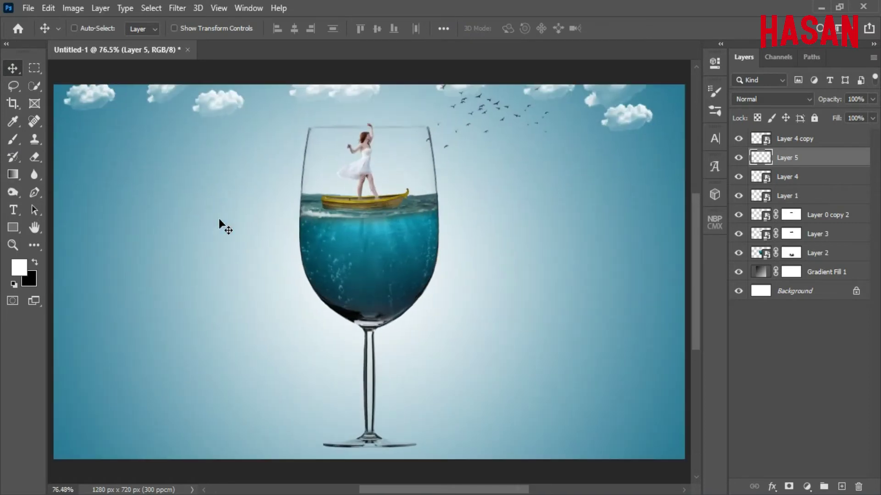
{"action": "key", "text": "ctrl"}
{"action": "key", "text": "ctrl+t"}
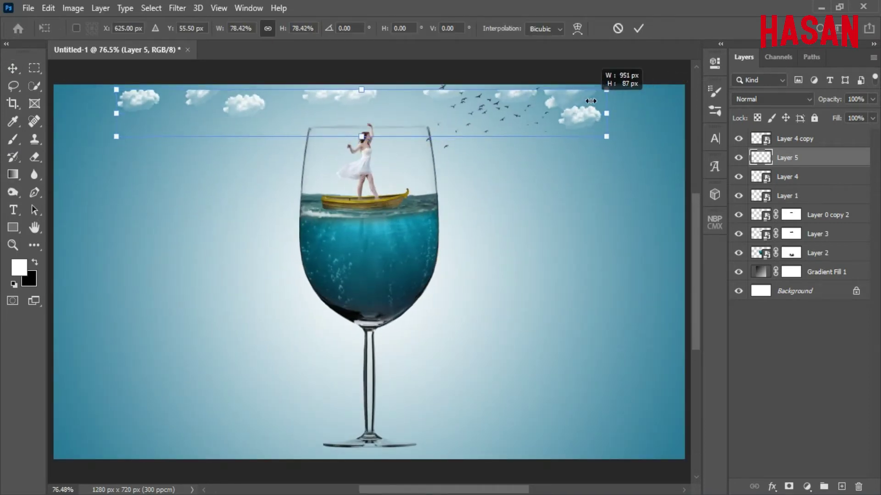
{"action": "mouse_move", "coordinate": [661, 114]}
{"action": "left_mouse_down"}
{"action": "mouse_move", "coordinate": [587, 114]}
{"action": "mouse_move", "coordinate": [550, 97]}
{"action": "left_mouse_up"}
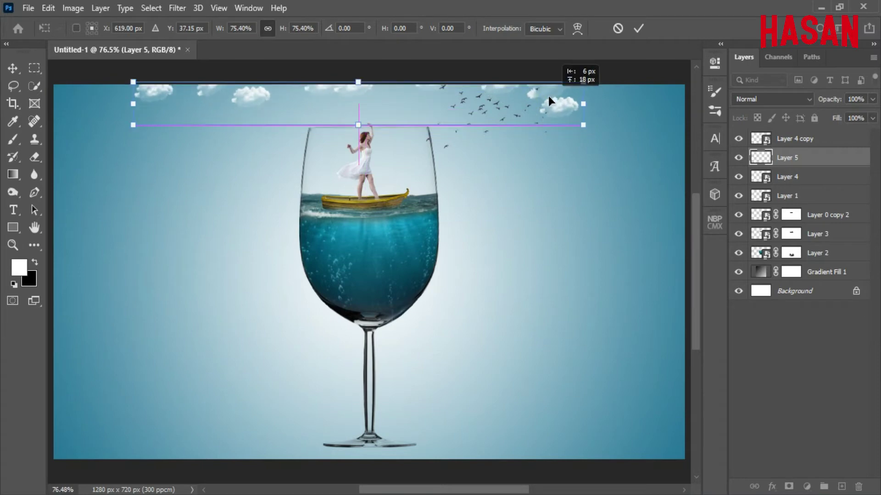
{"action": "left_click", "coordinate": [638, 28]}
{"action": "key", "text": "ctrl+plus"}
{"action": "key", "text": "ctrl+plus"}
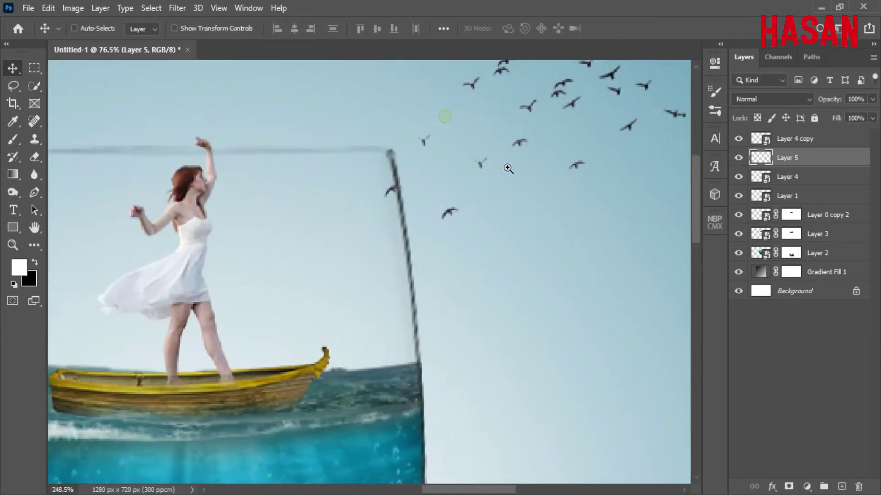
{"action": "key", "text": "ctrl+plus"}
{"action": "key", "text": "ctrl+0"}
{"action": "key", "text": "ctrl+minus"}
{"action": "key", "text": "ctrl+minus"}
{"action": "key", "text": "ctrl+0"}
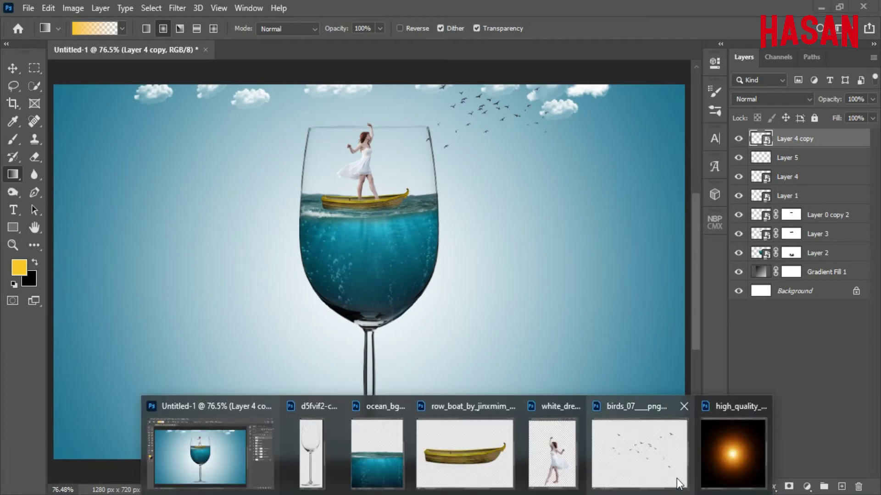
Step: Copy the lens flare into the composition and set its blend mode to Screen
{"action": "left_click", "coordinate": [733, 454]}
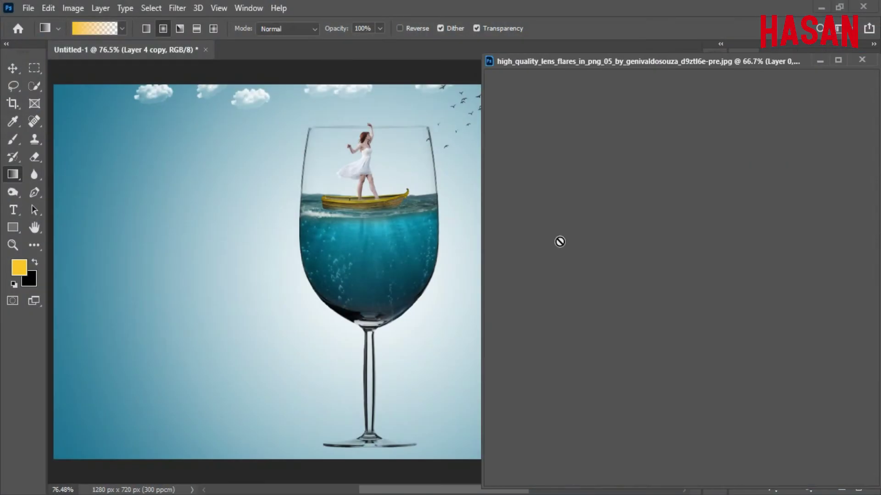
{"action": "key", "text": "v"}
{"action": "key", "text": "d"}
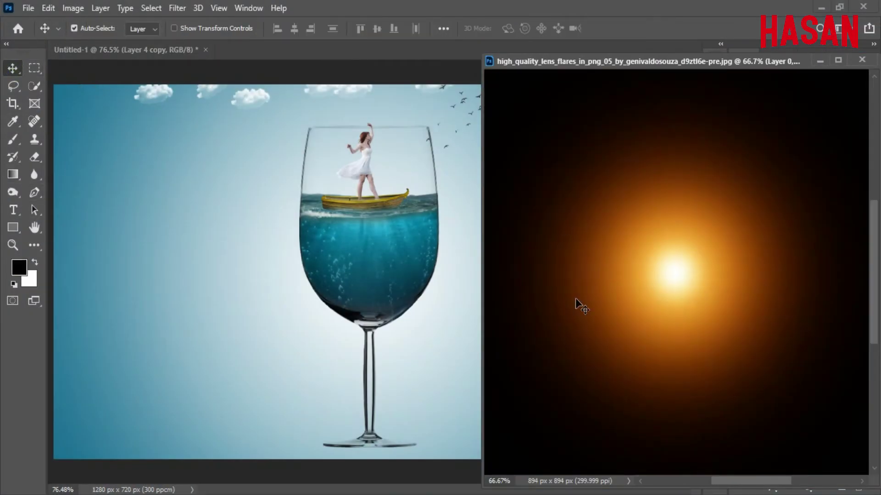
{"action": "left_click_drag", "start_coordinate": [576, 304], "coordinate": [393, 159]}
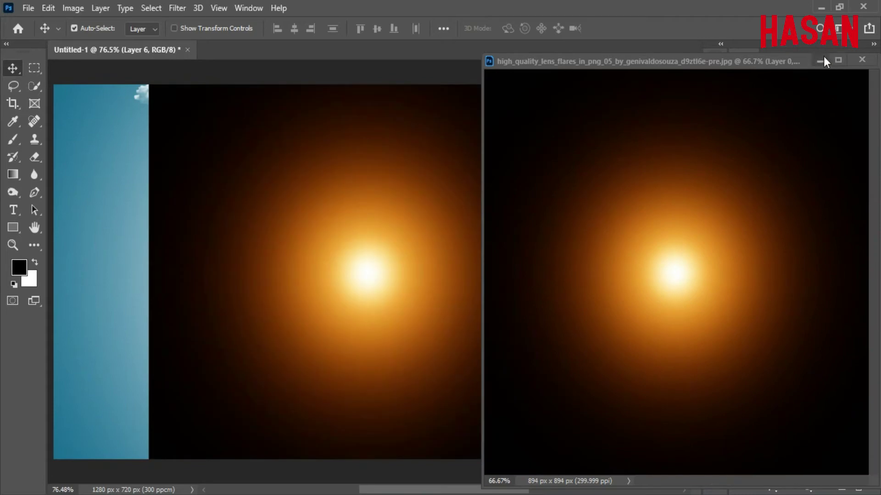
{"action": "left_click", "coordinate": [862, 59]}
{"action": "left_click", "coordinate": [780, 99]}
{"action": "left_click", "coordinate": [770, 207]}
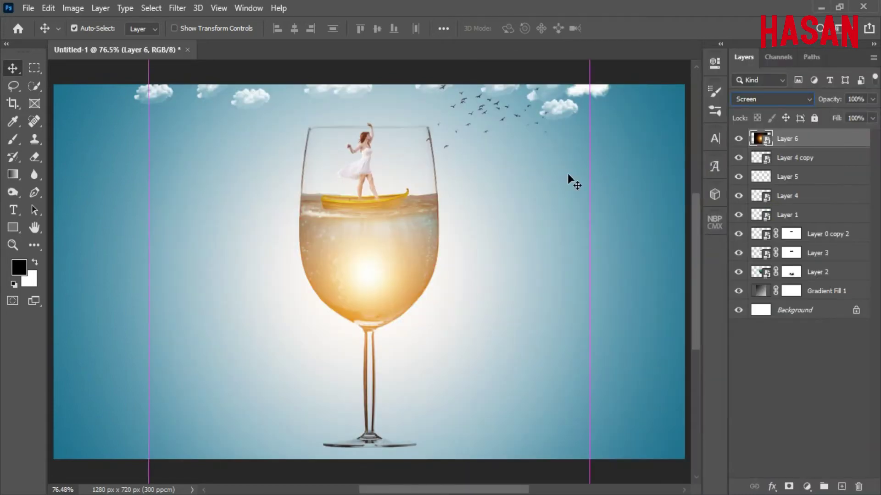
Step: Shrink the flare onto the glass's right rim and move it below the clouds layer
{"action": "key", "text": "ctrl+t"}
{"action": "left_click_drag", "start_coordinate": [590, 273], "coordinate": [456, 275]}
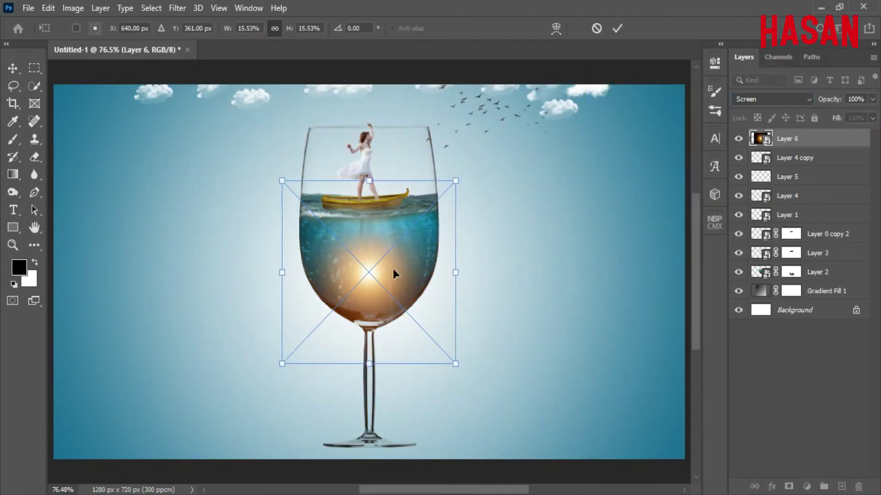
{"action": "mouse_move", "coordinate": [379, 271]}
{"action": "left_mouse_down"}
{"action": "mouse_move", "coordinate": [449, 136]}
{"action": "mouse_move", "coordinate": [425, 131]}
{"action": "left_mouse_up"}
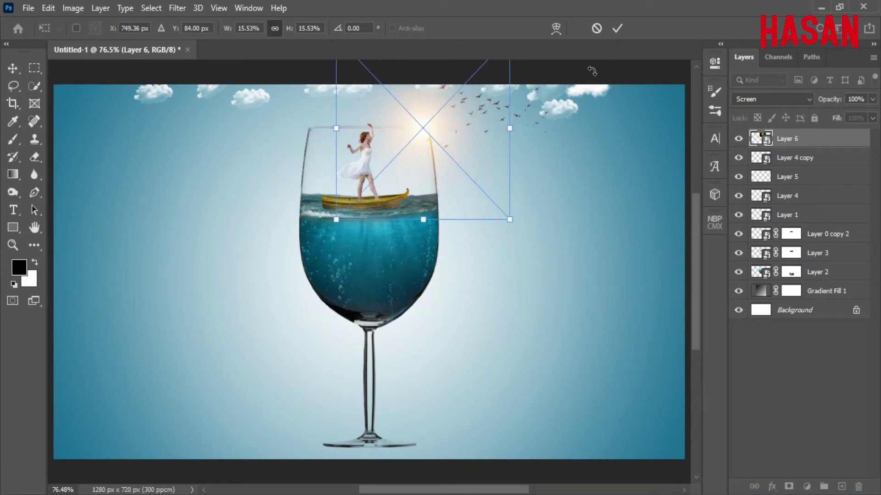
{"action": "key", "text": "Down"}
{"action": "key", "text": "Down"}
{"action": "key", "text": "Down"}
{"action": "key", "text": "Right"}
{"action": "key", "text": "Right"}
{"action": "key", "text": "Right"}
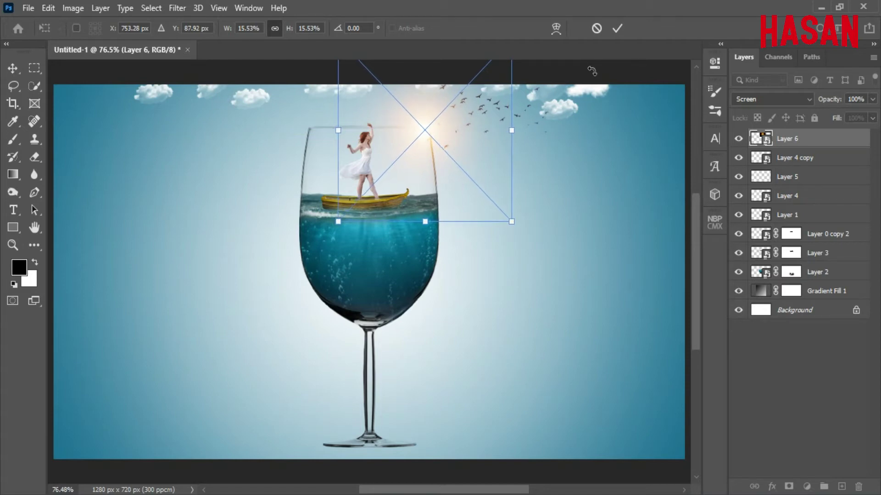
{"action": "left_click", "coordinate": [617, 28]}
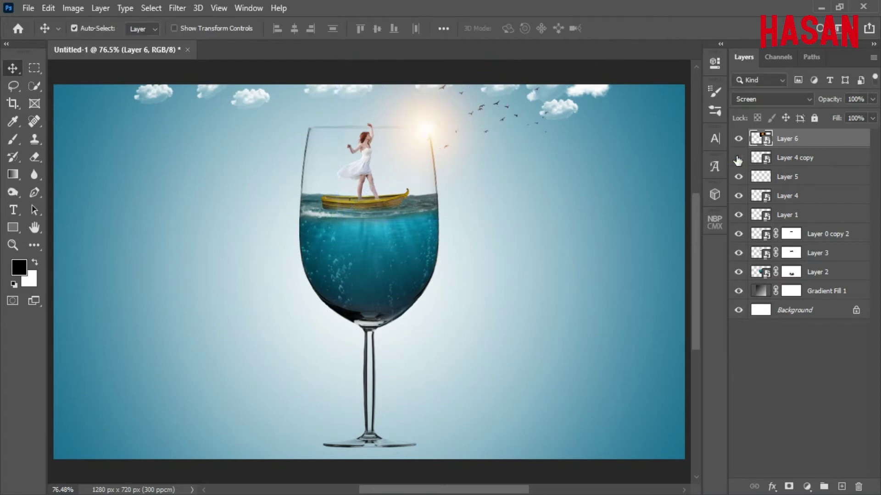
{"action": "left_click_drag", "start_coordinate": [815, 154], "coordinate": [833, 182]}
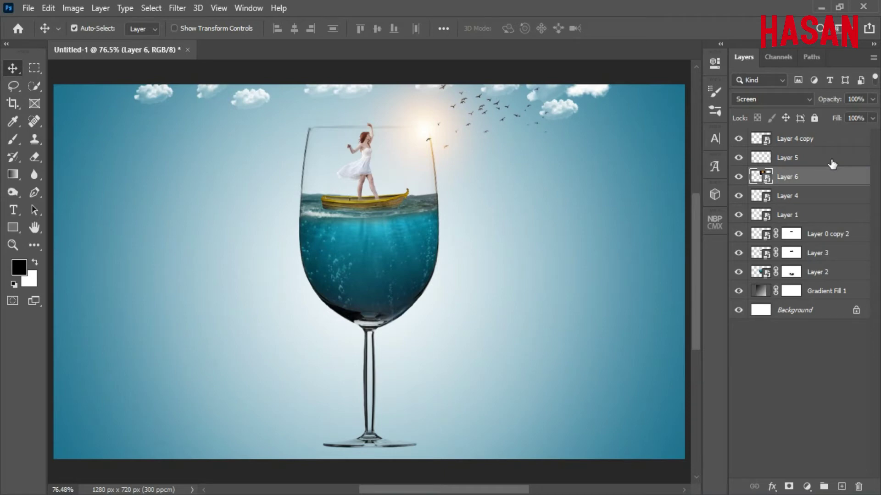
Step: Slightly enlarge and widen the sun flare, recentring it on the glass's right rim
{"action": "left_click", "coordinate": [794, 139]}
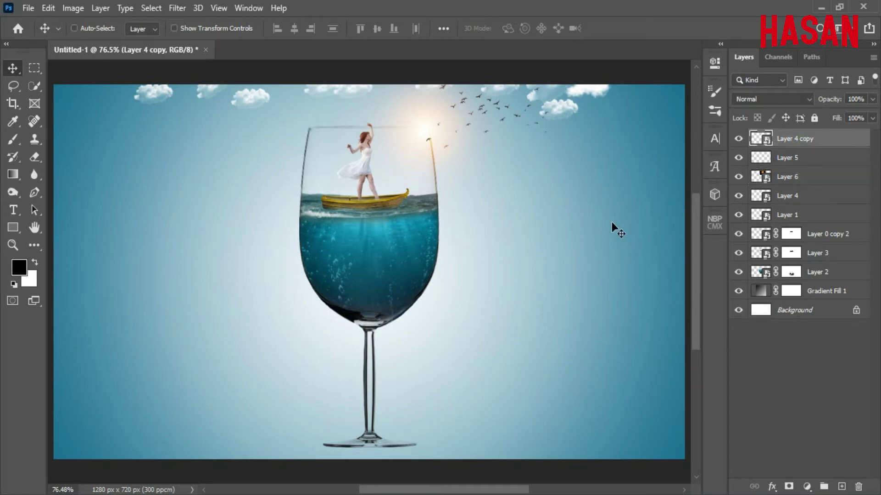
{"action": "key", "text": "ctrl+t"}
{"action": "left_click", "coordinate": [616, 28]}
{"action": "left_click", "coordinate": [738, 177]}
{"action": "left_click", "coordinate": [739, 177]}
{"action": "left_click", "coordinate": [798, 177]}
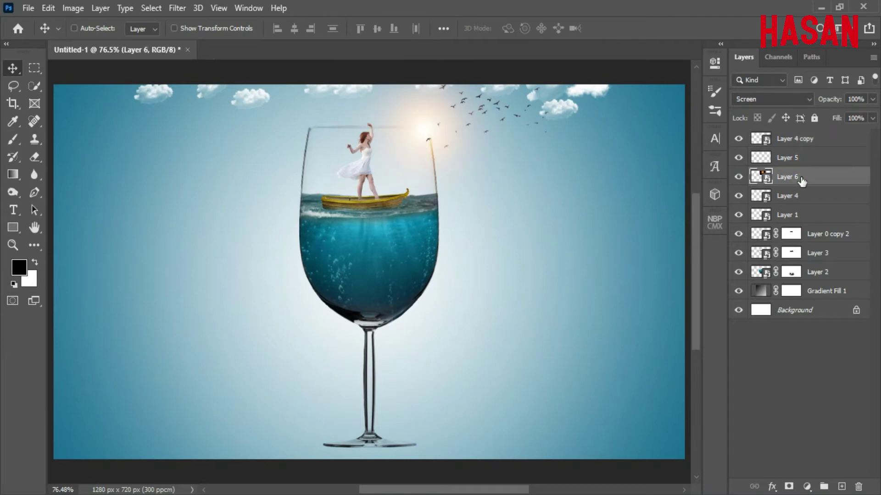
{"action": "key", "text": "ctrl+t"}
{"action": "left_click_drag", "start_coordinate": [511, 130], "coordinate": [524, 131]}
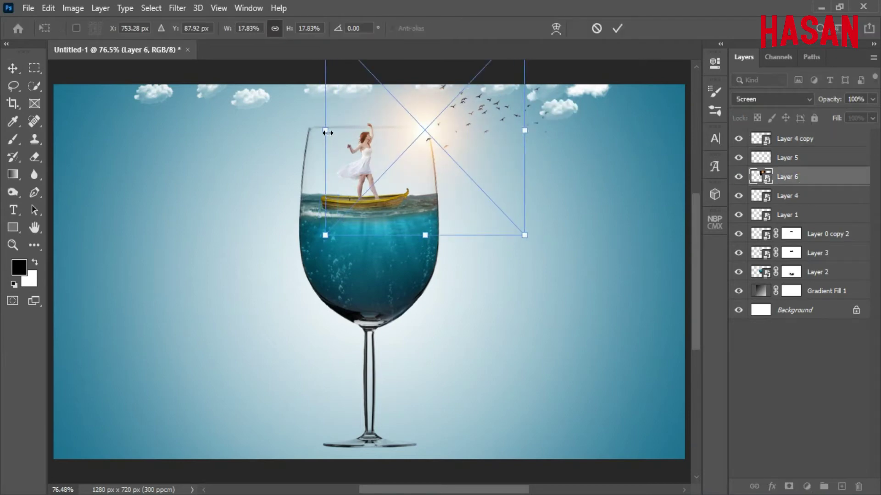
{"action": "left_click_drag", "start_coordinate": [328, 133], "coordinate": [311, 133]}
{"action": "left_click_drag", "start_coordinate": [425, 149], "coordinate": [426, 129]}
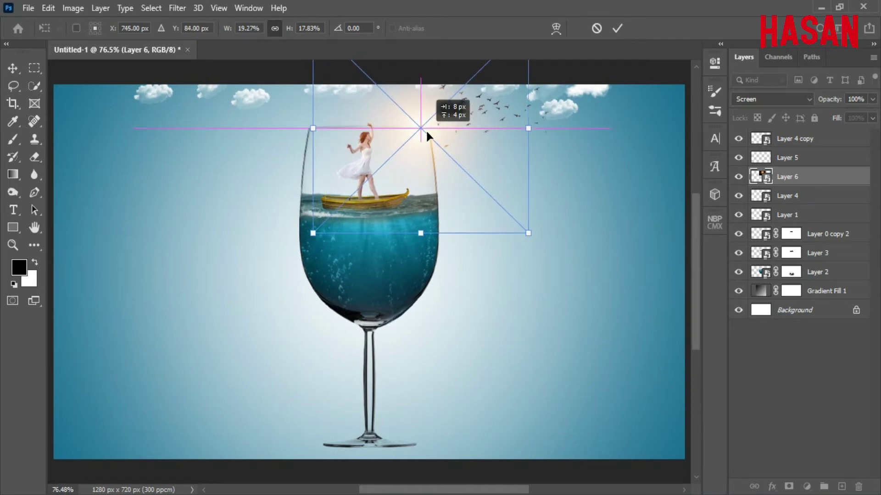
{"action": "left_click", "coordinate": [617, 28]}
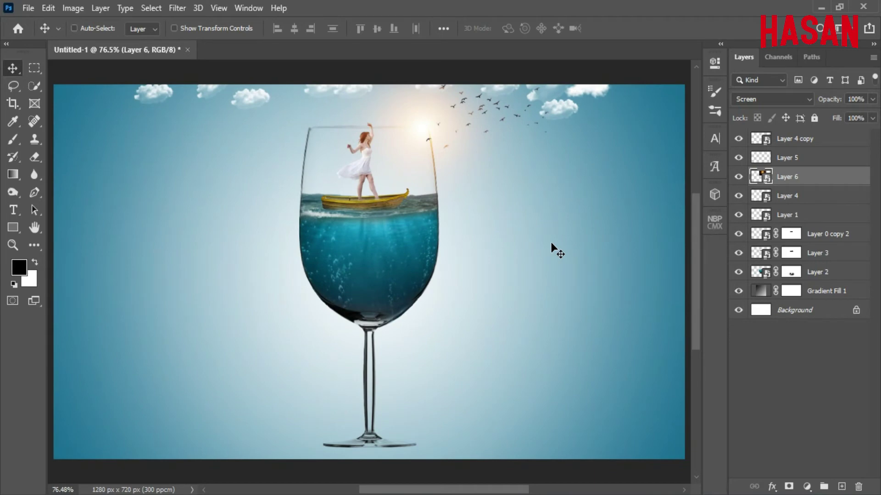
Step: Paint a soft black round-brush dab below the glass on new Layer 7 beneath the Glass layer
{"action": "key", "text": "ctrl+minus"}
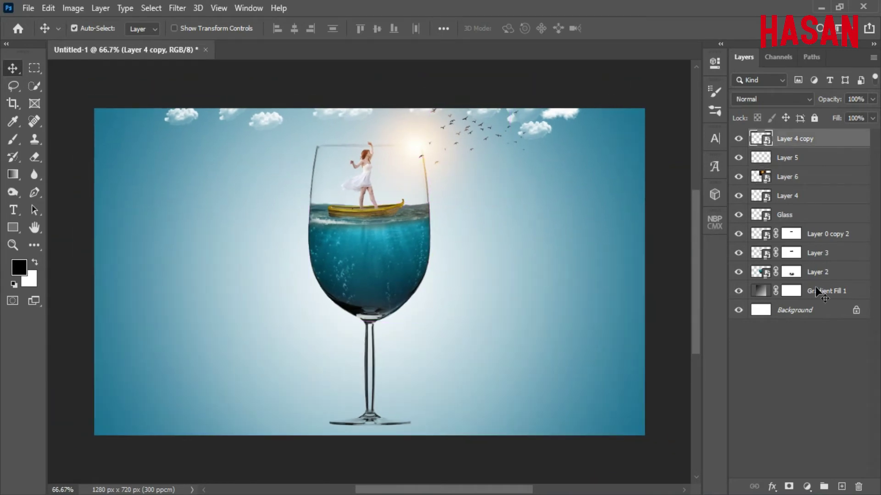
{"action": "left_click", "coordinate": [792, 218]}
{"action": "left_click", "coordinate": [841, 486]}
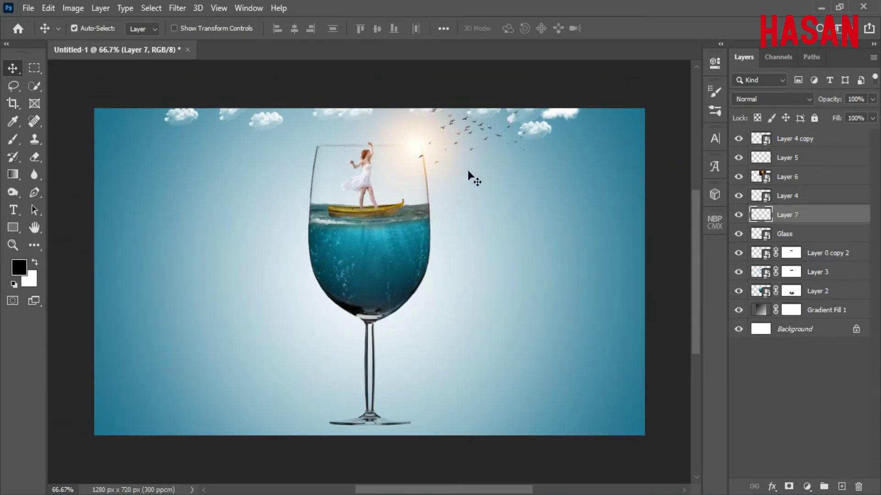
{"action": "left_click", "coordinate": [14, 143]}
{"action": "right_click", "coordinate": [322, 269]}
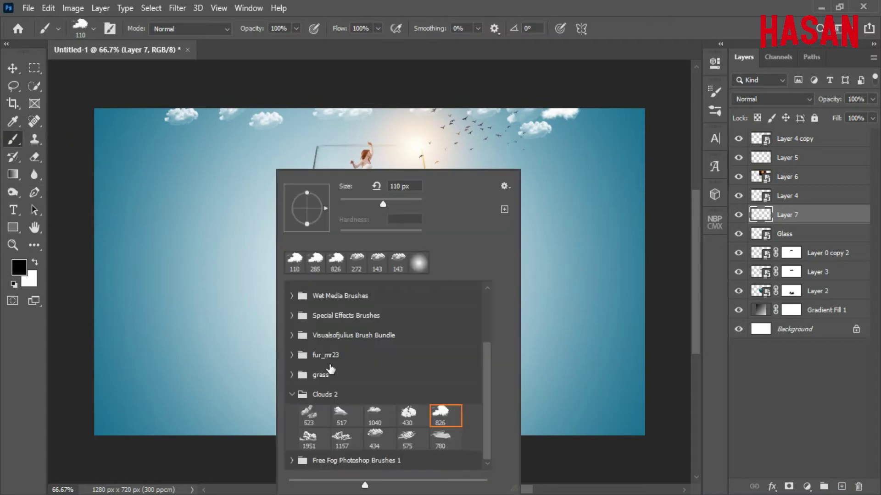
{"action": "scroll", "coordinate": [385, 389], "scroll_direction": "up", "scroll_amount": 2}
{"action": "scroll", "coordinate": [386, 390], "scroll_direction": "up", "scroll_amount": 2}
{"action": "left_click", "coordinate": [313, 313]}
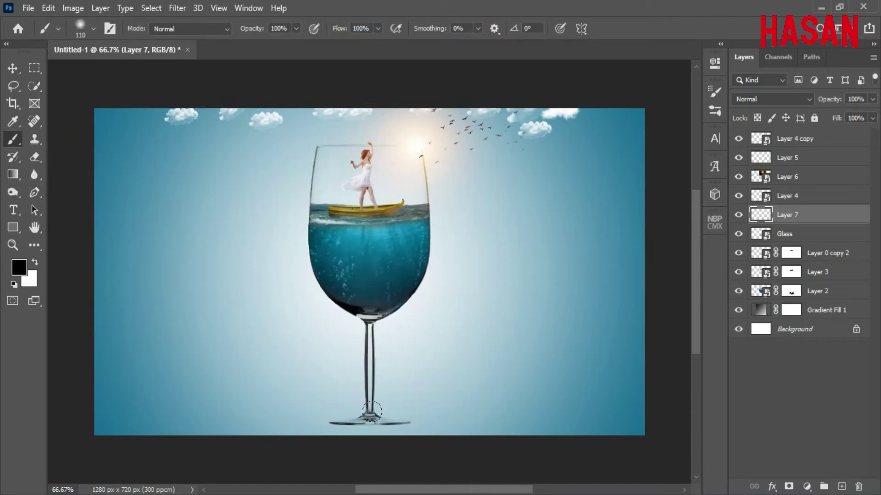
{"action": "left_click_drag", "start_coordinate": [747, 250], "coordinate": [821, 239]}
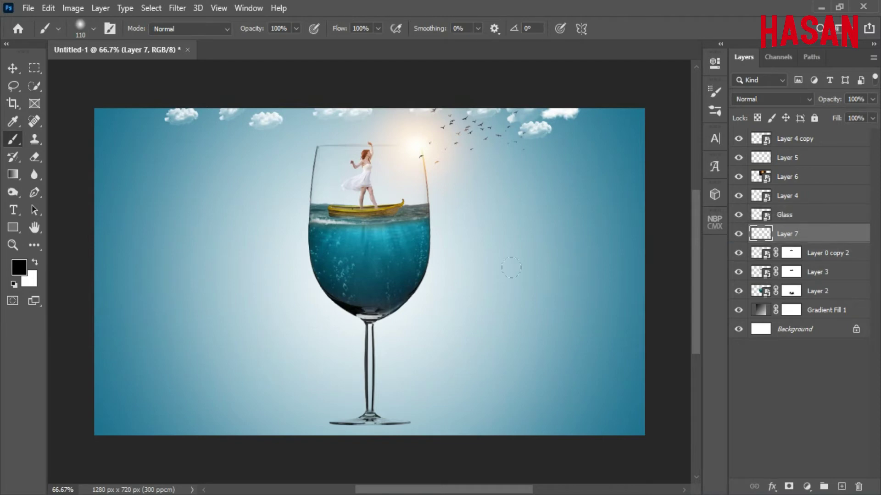
{"action": "left_click", "coordinate": [443, 411]}
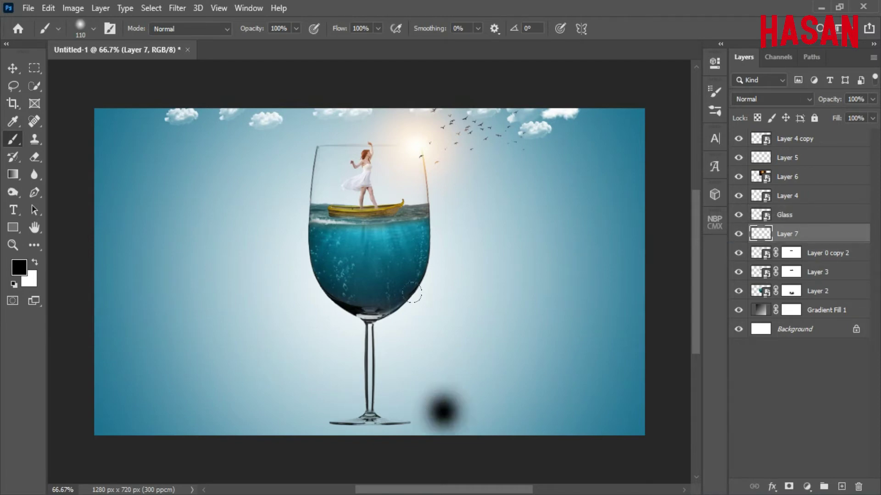
Step: Flatten and widen the black dab into a thin shadow under the glass base
{"action": "left_click", "coordinate": [13, 68]}
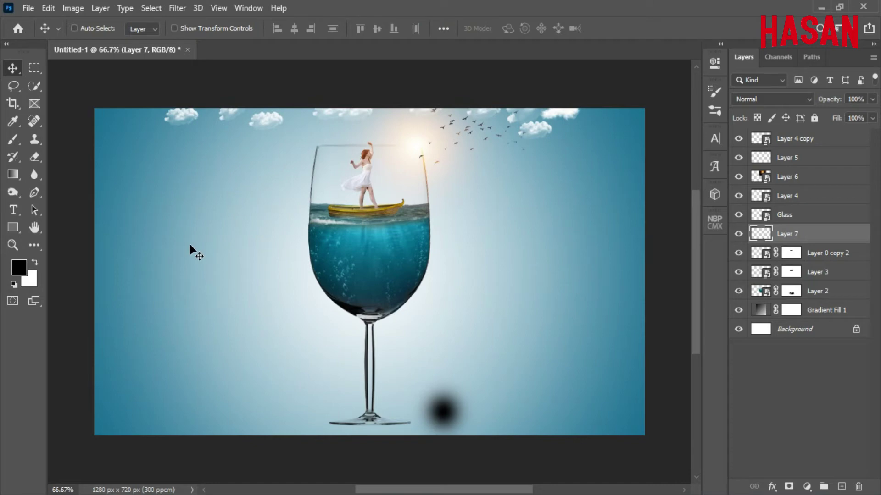
{"action": "key", "text": "ctrl+t"}
{"action": "mouse_move", "coordinate": [440, 416]}
{"action": "left_mouse_down"}
{"action": "mouse_move", "coordinate": [421, 388]}
{"action": "mouse_move", "coordinate": [511, 378]}
{"action": "left_mouse_up"}
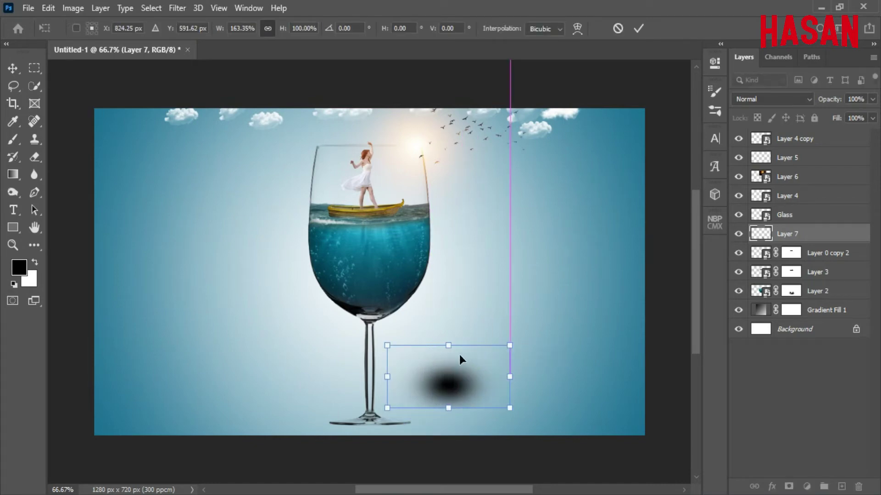
{"action": "mouse_move", "coordinate": [447, 345]}
{"action": "left_mouse_down"}
{"action": "mouse_move", "coordinate": [447, 387]}
{"action": "mouse_move", "coordinate": [400, 440]}
{"action": "mouse_move", "coordinate": [383, 423]}
{"action": "left_mouse_up"}
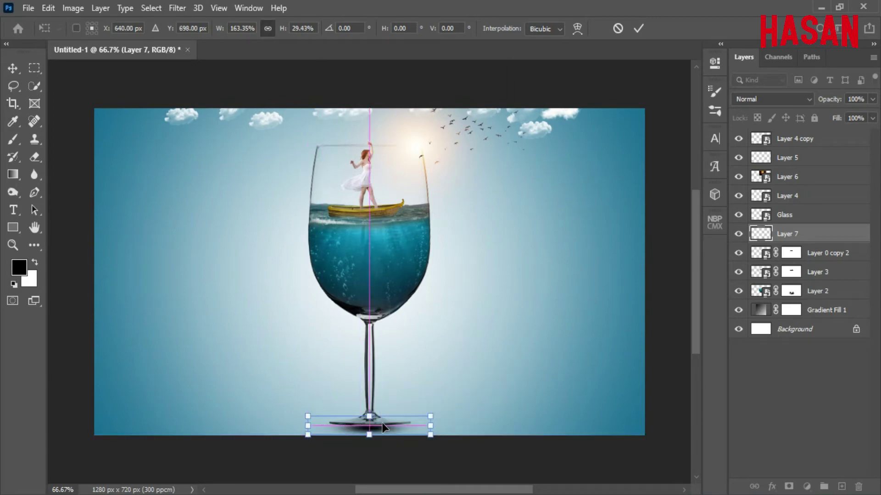
{"action": "left_click_drag", "start_coordinate": [431, 426], "coordinate": [480, 417]}
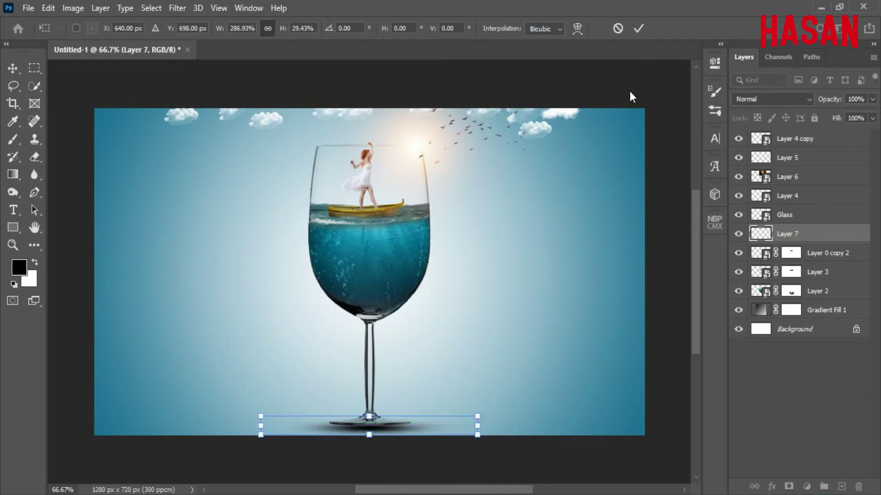
{"action": "key", "text": "Return"}
{"action": "key", "text": "ctrl+minus"}
{"action": "key", "text": "ctrl+minus"}
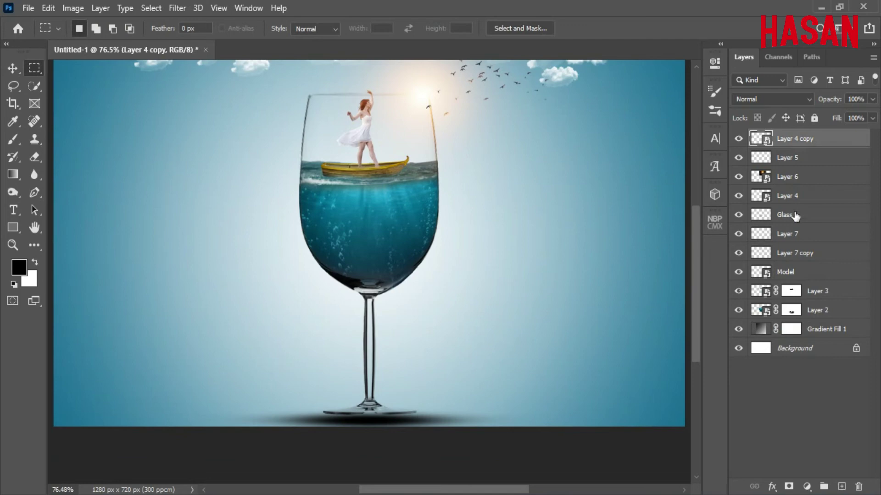
Step: Shorten the glass's stem and base, then deselect
{"action": "left_click", "coordinate": [789, 215]}
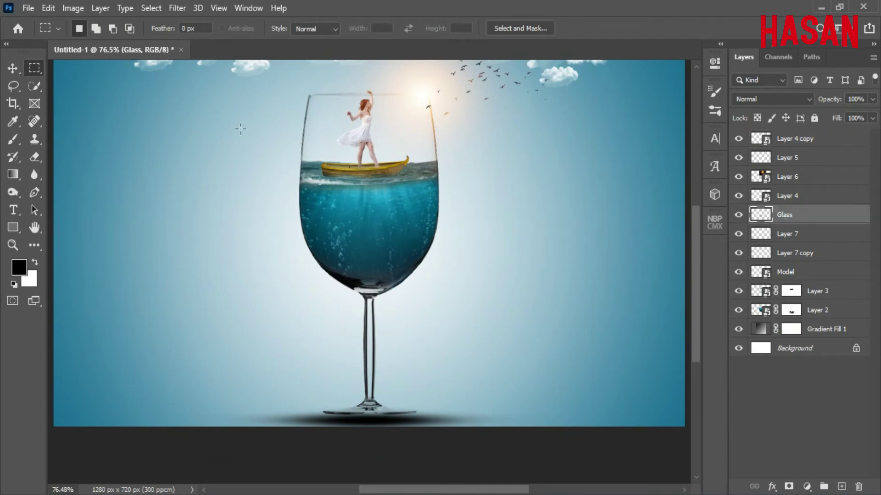
{"action": "left_click_drag", "start_coordinate": [272, 343], "coordinate": [461, 427]}
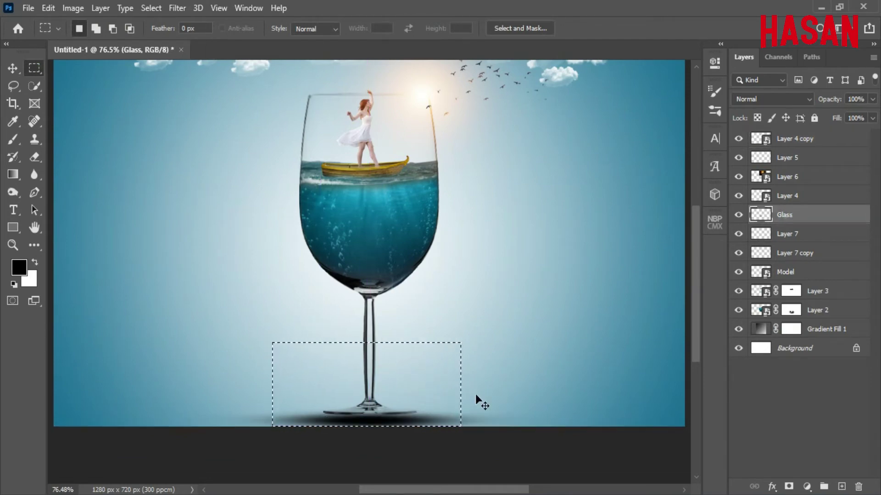
{"action": "key", "text": "ctrl+t"}
{"action": "left_click_drag", "start_coordinate": [367, 428], "coordinate": [373, 400]}
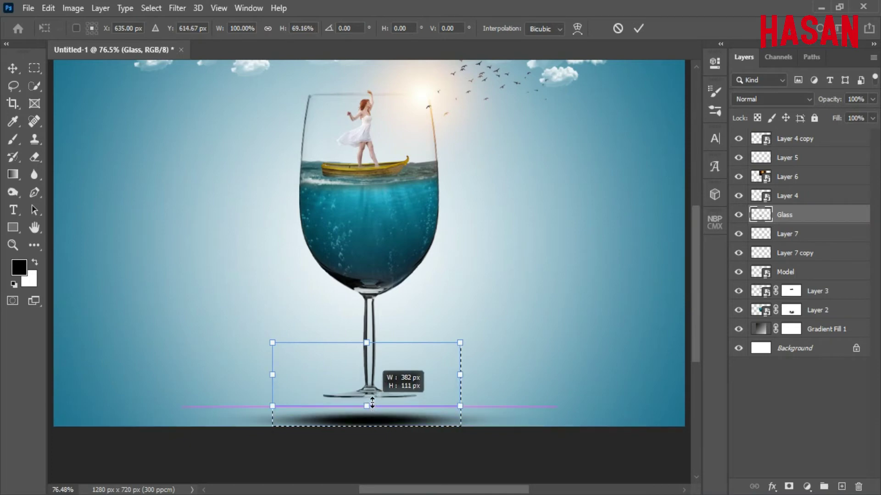
{"action": "left_click", "coordinate": [639, 28]}
{"action": "left_click", "coordinate": [151, 9]}
{"action": "left_click", "coordinate": [172, 35]}
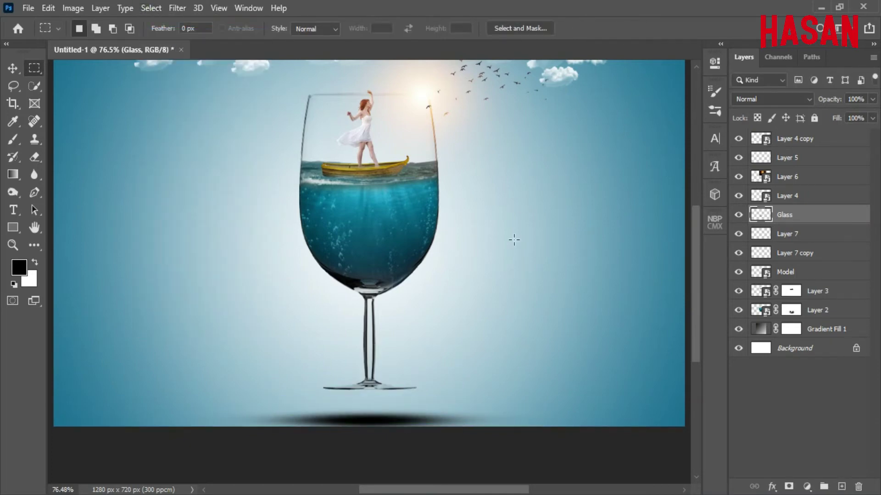
Step: Nudge Layer 7 and Layer 7 copy up to sit snugly beneath the glass base
{"action": "left_click", "coordinate": [795, 234]}
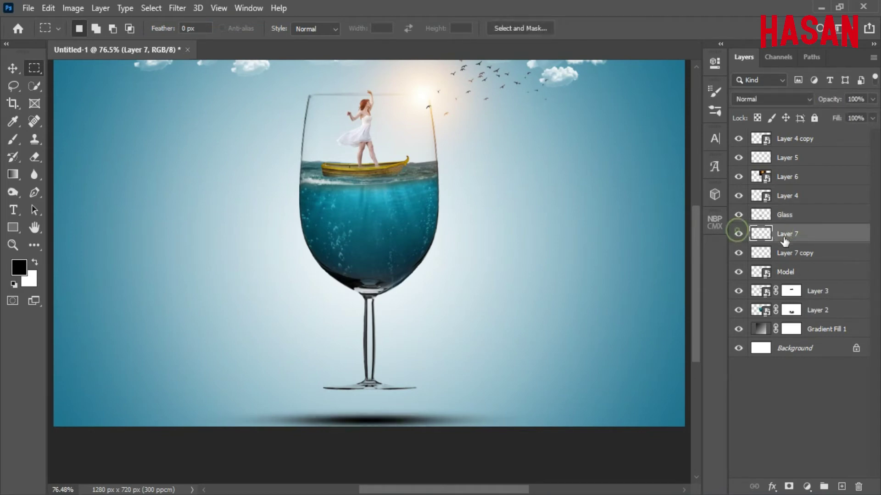
{"action": "left_click", "coordinate": [799, 253], "text": "shift"}
{"action": "key", "text": "ctrl+t"}
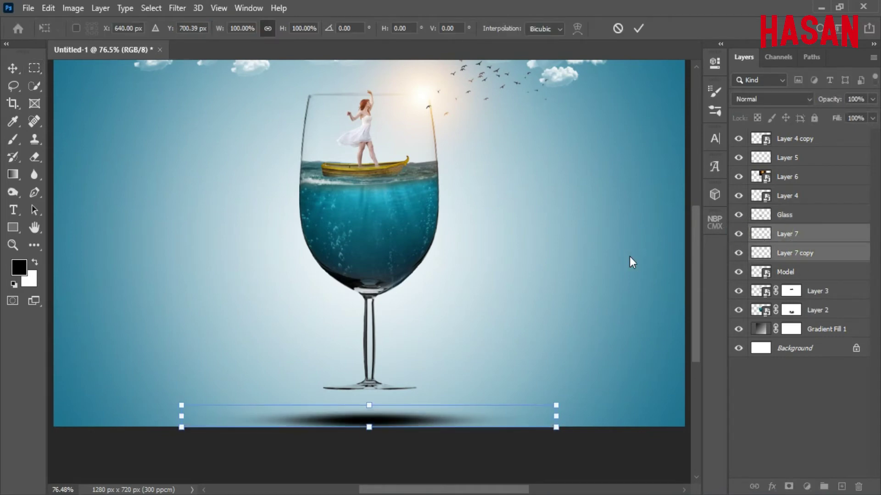
{"action": "key", "text": "Up"}
{"action": "key", "text": "Up"}
{"action": "key", "text": "Up"}
{"action": "key", "text": "Up"}
{"action": "key", "text": "Up"}
{"action": "key", "text": "Up"}
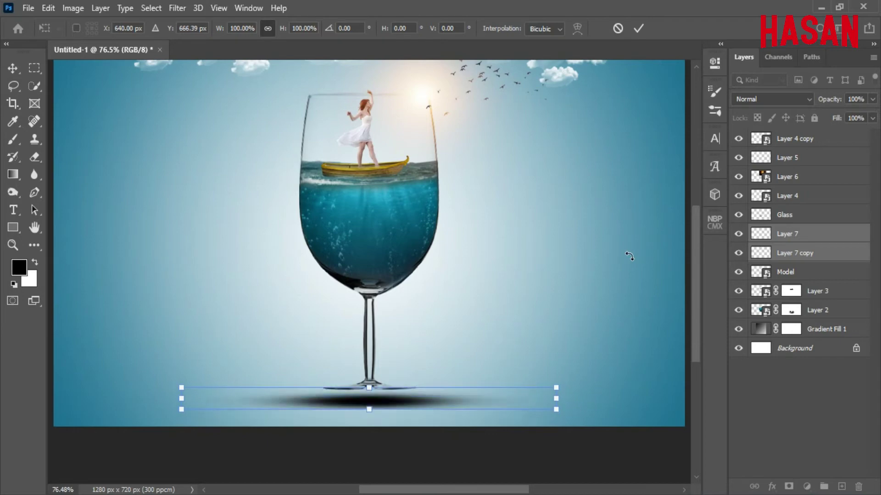
{"action": "key", "text": "Up"}
{"action": "key", "text": "Up"}
{"action": "key", "text": "Up"}
{"action": "key", "text": "Up"}
{"action": "key", "text": "Up"}
{"action": "key", "text": "Up"}
{"action": "key", "text": "Up"}
{"action": "key", "text": "Up"}
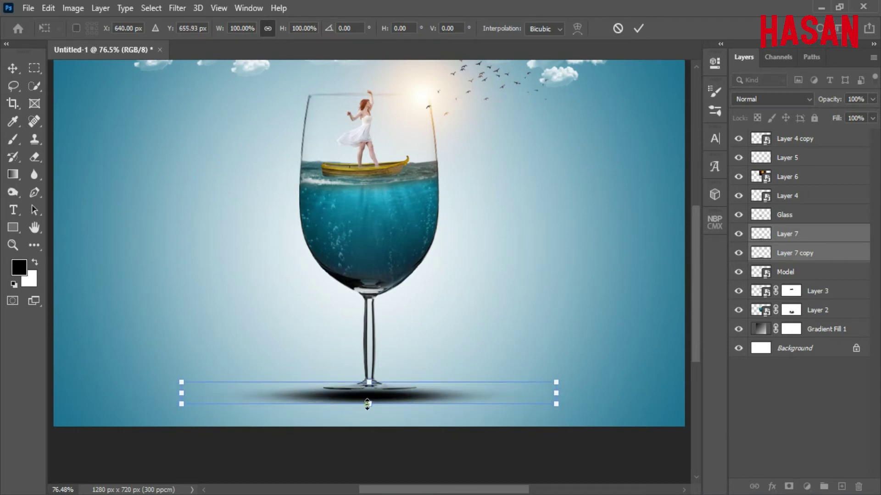
{"action": "left_click_drag", "start_coordinate": [367, 404], "coordinate": [368, 405]}
{"action": "left_click", "coordinate": [638, 29]}
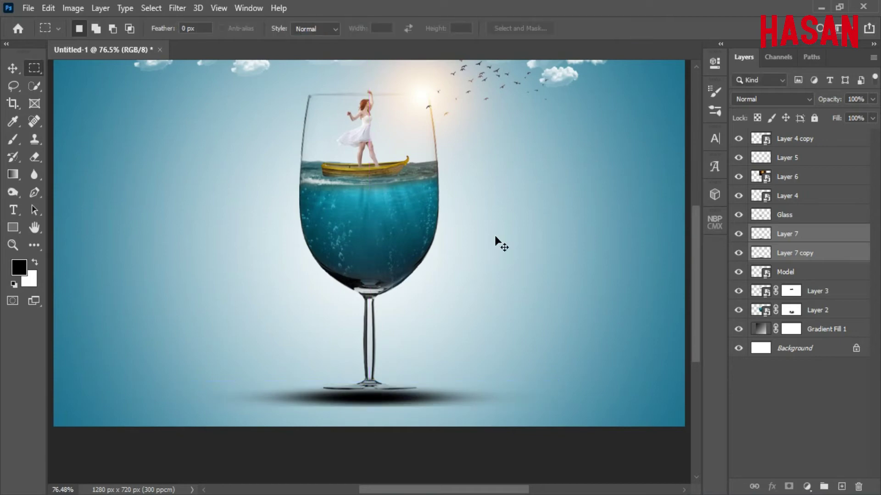
{"action": "scroll", "coordinate": [495, 236], "scroll_direction": "up", "scroll_amount": 2}
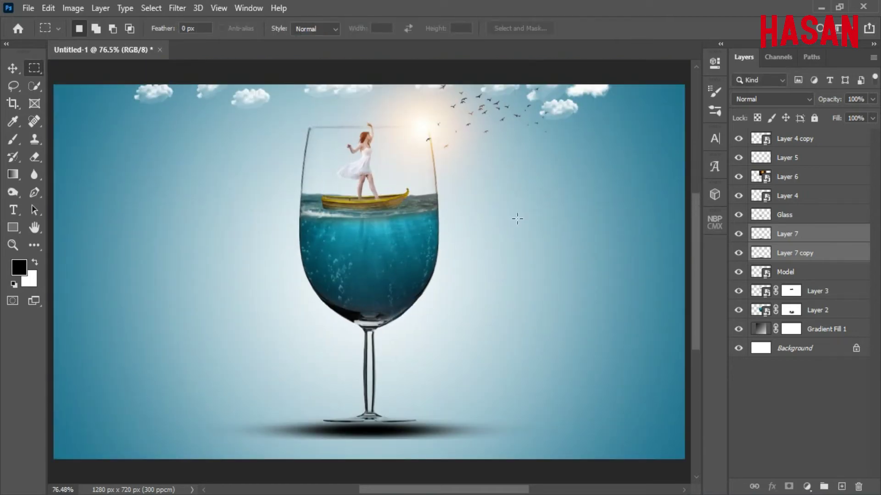
{"action": "left_click", "coordinate": [792, 272]}
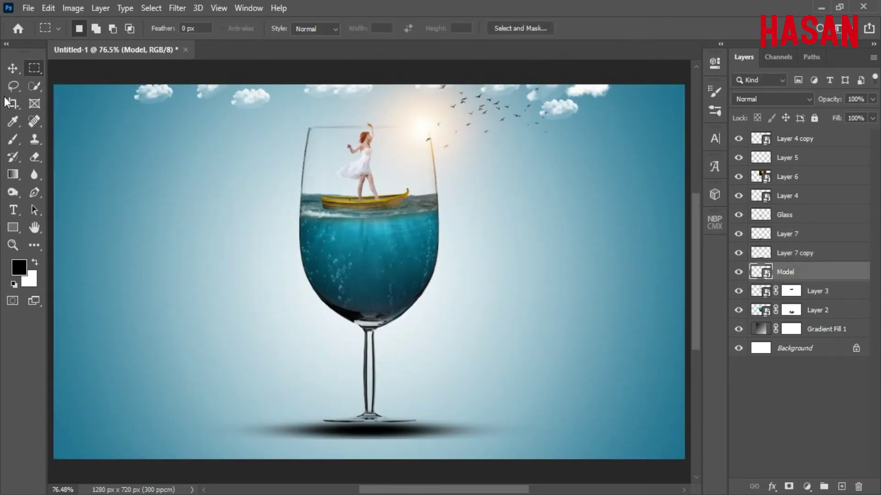
Step: Add a Solid Color fill layer and clip it to the dancer layer
{"action": "key", "text": "v"}
{"action": "left_click", "coordinate": [806, 486]}
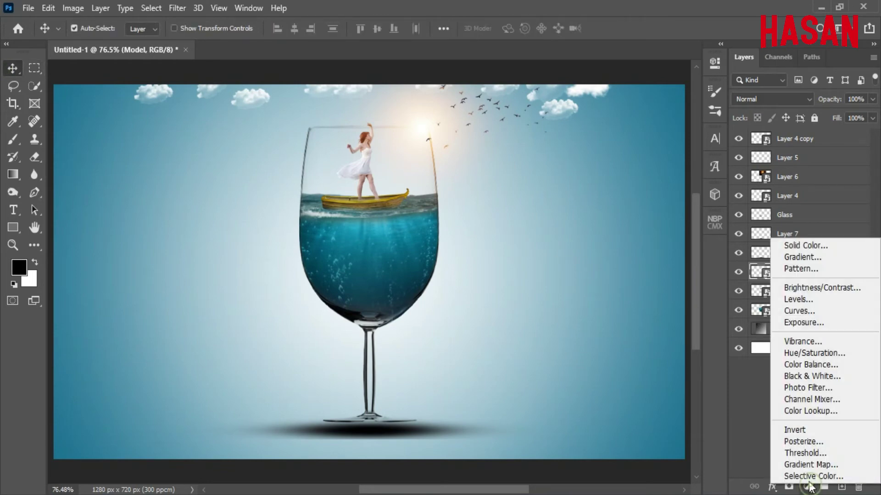
{"action": "left_click", "coordinate": [817, 244]}
{"action": "left_click", "coordinate": [812, 155]}
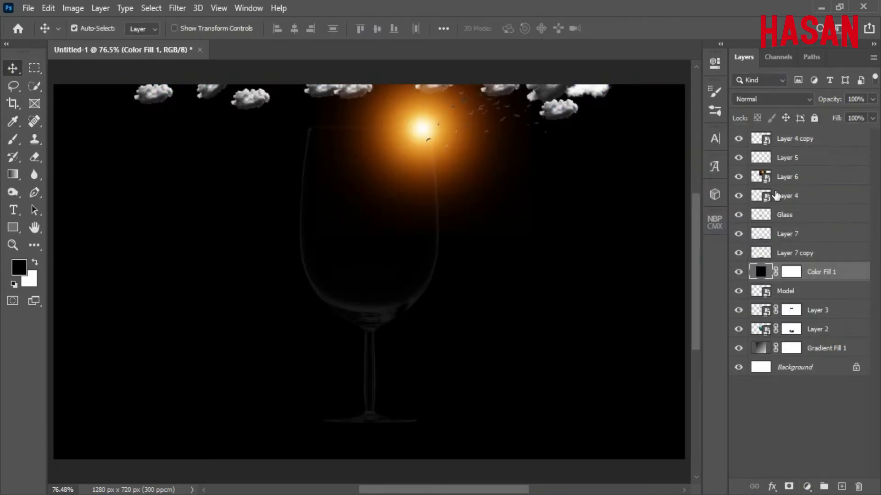
{"action": "right_click", "coordinate": [828, 273]}
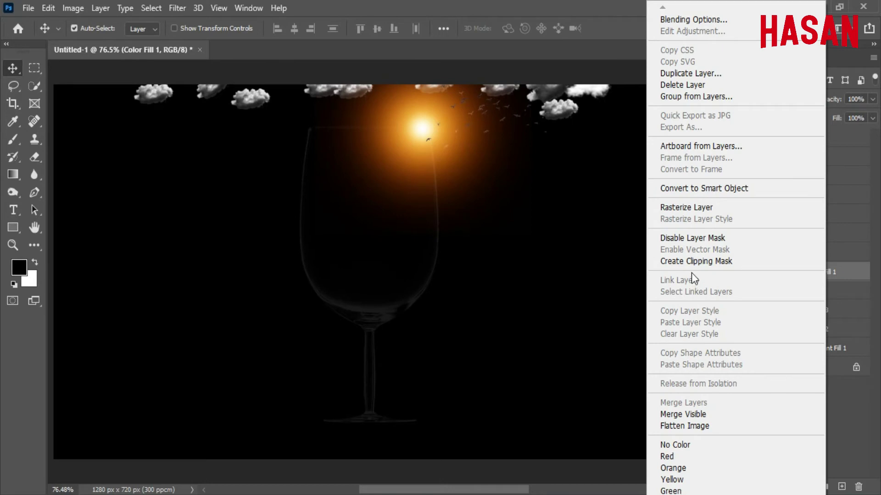
{"action": "left_click", "coordinate": [692, 261]}
Step: Set the fill colour to yellow ffbd1d with Linear Dodge (Add) blend mode
{"action": "double_click", "coordinate": [771, 272]}
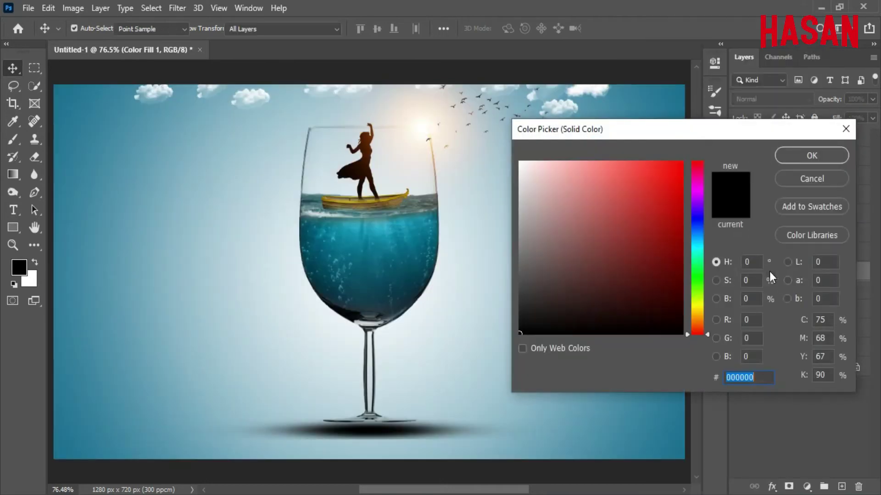
{"action": "left_click_drag", "start_coordinate": [700, 310], "coordinate": [700, 315]}
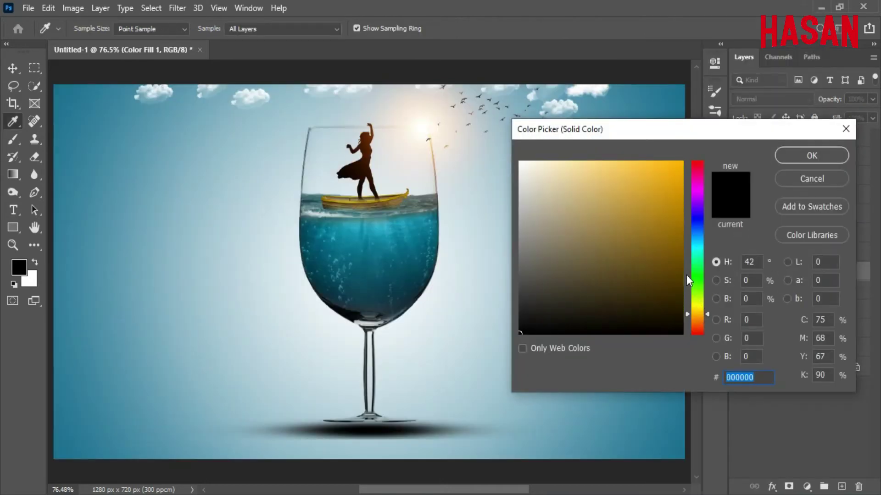
{"action": "mouse_move", "coordinate": [644, 200]}
{"action": "left_mouse_down"}
{"action": "mouse_move", "coordinate": [668, 171]}
{"action": "mouse_move", "coordinate": [664, 163]}
{"action": "left_mouse_up"}
{"action": "left_click", "coordinate": [812, 155]}
{"action": "left_click", "coordinate": [771, 99]}
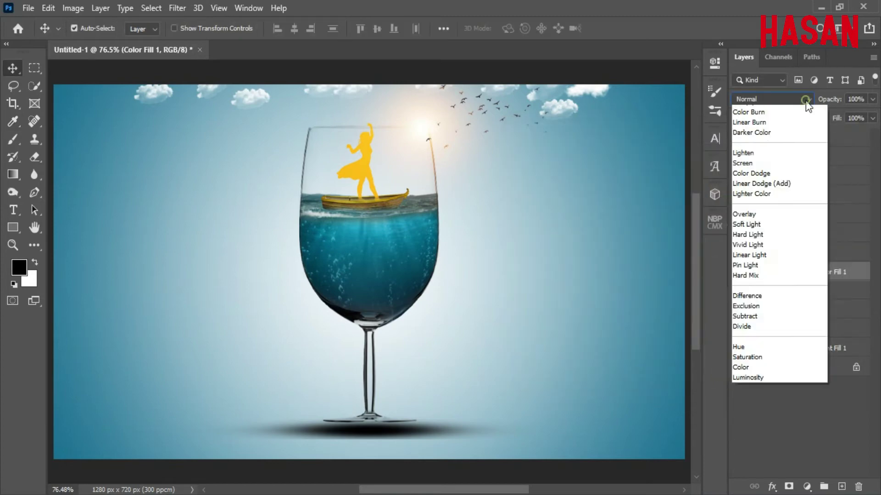
{"action": "left_click", "coordinate": [780, 232]}
Step: Try a darker yellow for the fill, then restore the original ffbd1d
{"action": "double_click", "coordinate": [771, 273]}
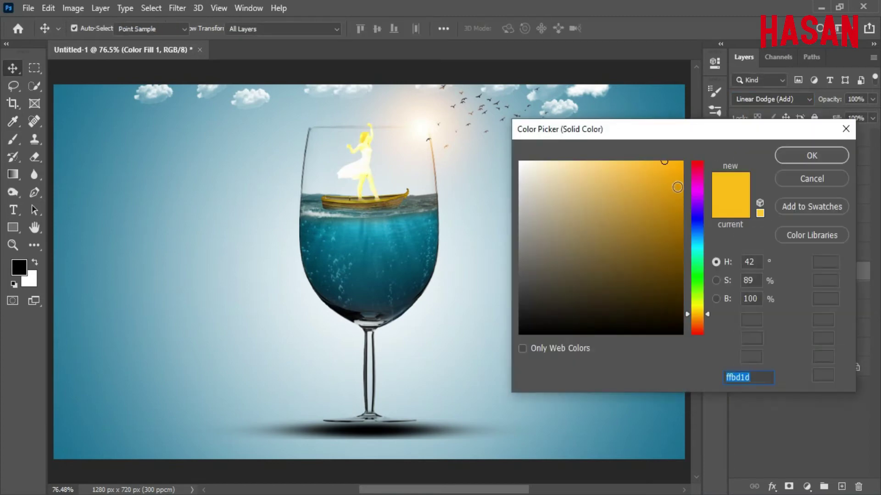
{"action": "left_click", "coordinate": [667, 184]}
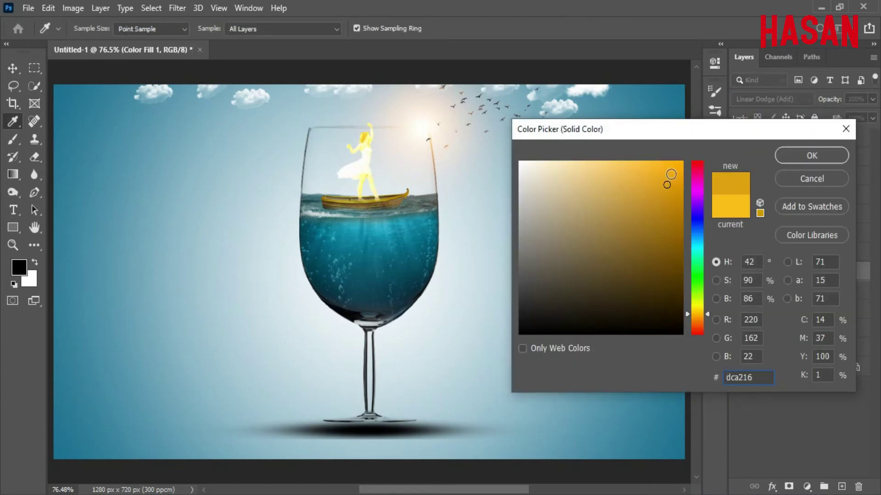
{"action": "left_click_drag", "start_coordinate": [659, 172], "coordinate": [664, 163]}
{"action": "left_click", "coordinate": [739, 204]}
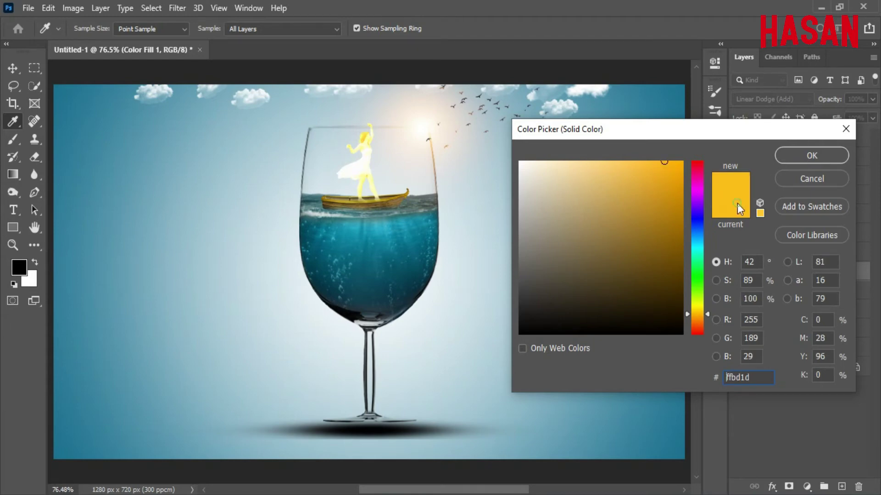
{"action": "left_click", "coordinate": [812, 155]}
{"action": "double_click", "coordinate": [848, 272]}
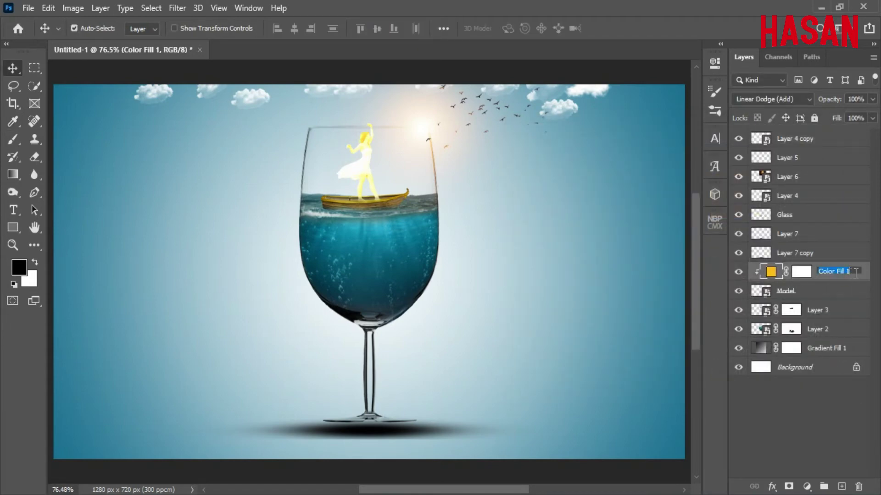
Step: Split Color Fill 1's underlying-layer Blend If slider to fade yellow from darker areas
{"action": "left_click", "coordinate": [799, 275]}
{"action": "scroll", "coordinate": [430, 173], "scroll_direction": "up", "scroll_amount": 5}
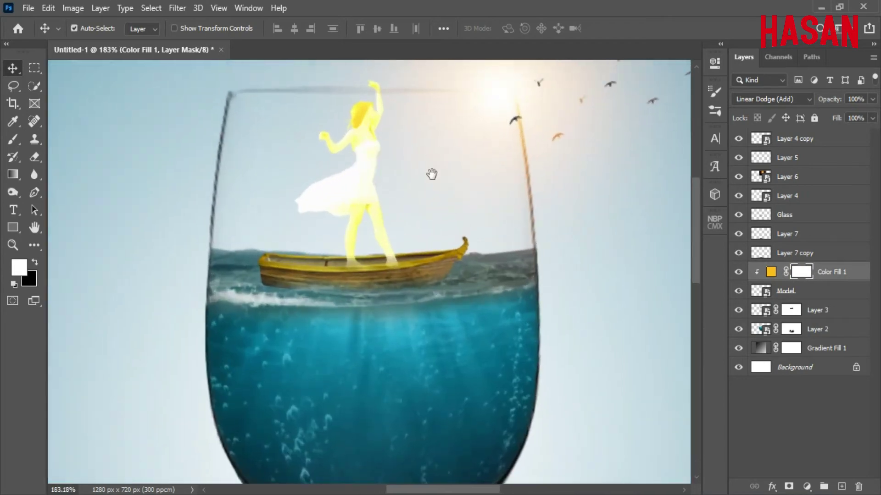
{"action": "left_click", "coordinate": [856, 272]}
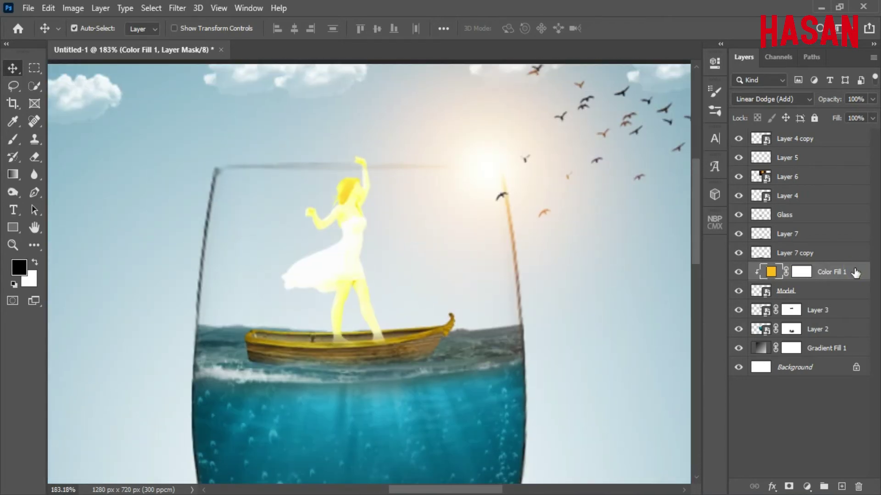
{"action": "double_click", "coordinate": [856, 272]}
{"action": "mouse_move", "coordinate": [392, 163]}
{"action": "left_mouse_down"}
{"action": "mouse_move", "coordinate": [535, 31]}
{"action": "mouse_move", "coordinate": [579, 37]}
{"action": "left_mouse_up"}
{"action": "left_click", "coordinate": [600, 301], "text": "alt"}
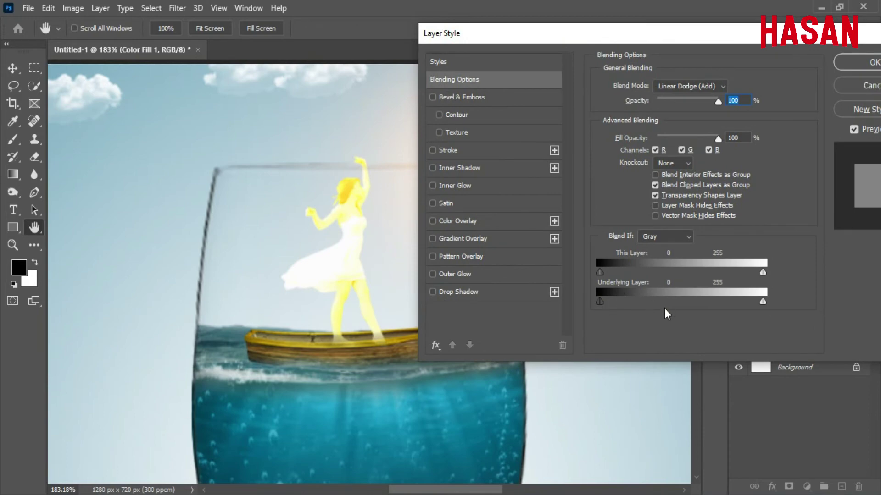
{"action": "left_click_drag", "start_coordinate": [600, 301], "coordinate": [659, 297]}
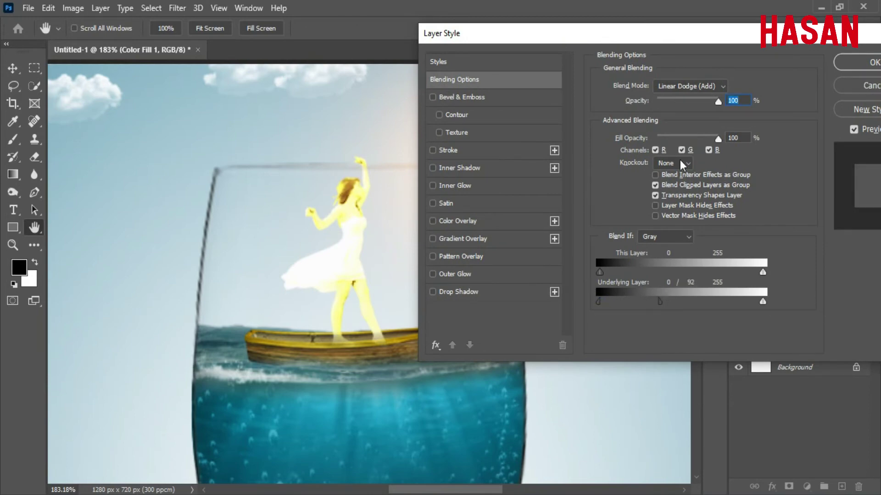
{"action": "left_click", "coordinate": [873, 61]}
Step: Invert Color Fill 1's mask to hide the yellow, then choose the standard Brush
{"action": "left_click", "coordinate": [801, 272]}
{"action": "left_click", "coordinate": [715, 110]}
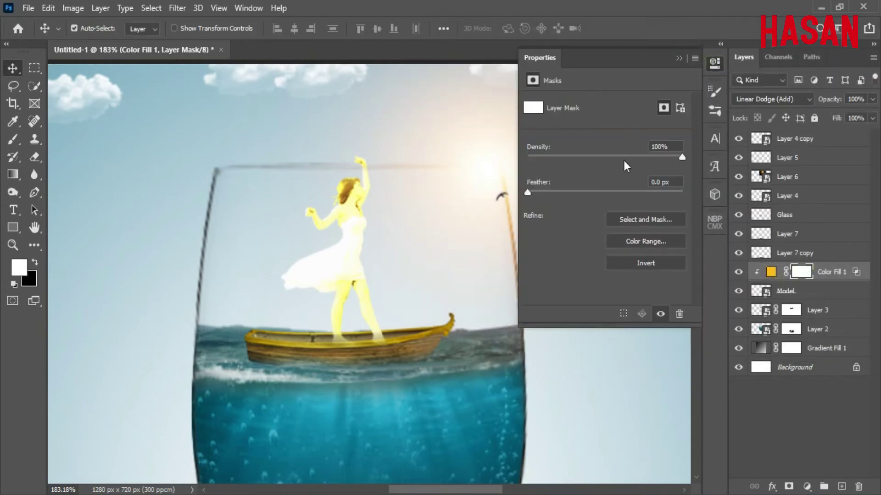
{"action": "left_click", "coordinate": [651, 262]}
{"action": "left_click", "coordinate": [715, 62]}
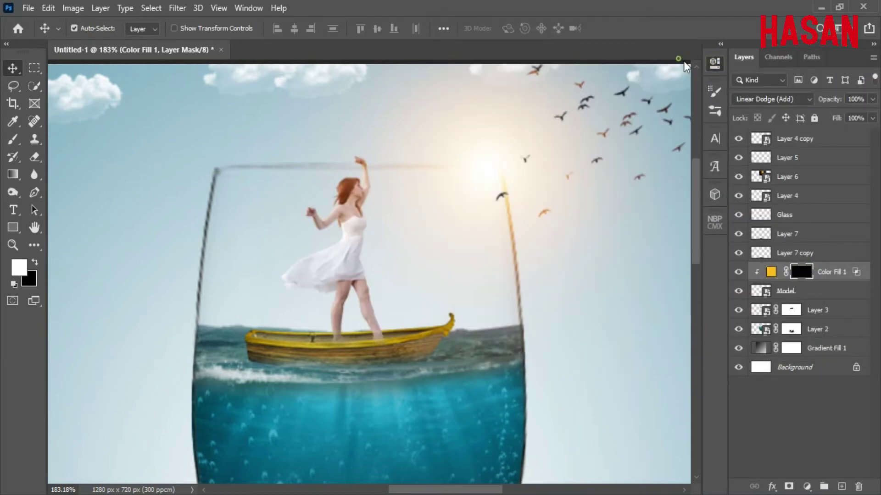
{"action": "left_click", "coordinate": [13, 139]}
{"action": "left_click", "coordinate": [60, 139]}
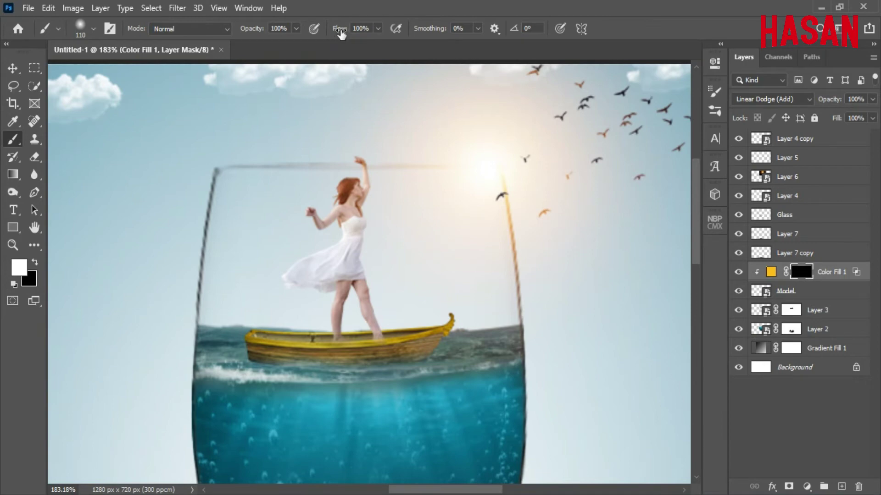
Step: Paint yellow back onto the raised arm and back leg at 8–35% flow
{"action": "left_click_drag", "start_coordinate": [340, 32], "coordinate": [296, 38]}
{"action": "left_click_drag", "start_coordinate": [425, 233], "coordinate": [372, 231]}
{"action": "scroll", "coordinate": [386, 164], "scroll_direction": "up", "scroll_amount": 5}
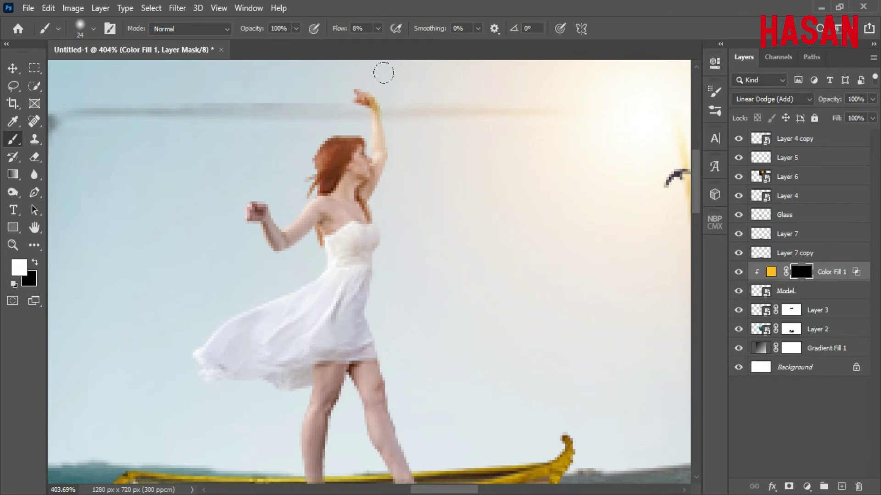
{"action": "left_click_drag", "start_coordinate": [340, 28], "coordinate": [354, 29]}
{"action": "left_click_drag", "start_coordinate": [374, 99], "coordinate": [381, 181]}
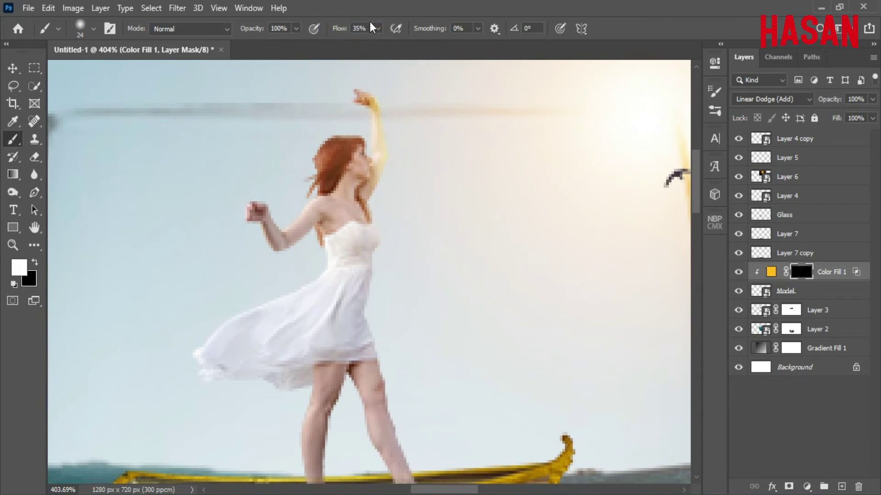
{"action": "left_click_drag", "start_coordinate": [340, 29], "coordinate": [333, 29]}
{"action": "left_click_drag", "start_coordinate": [377, 143], "coordinate": [379, 181]}
{"action": "scroll", "coordinate": [444, 225], "scroll_direction": "down", "scroll_amount": 3}
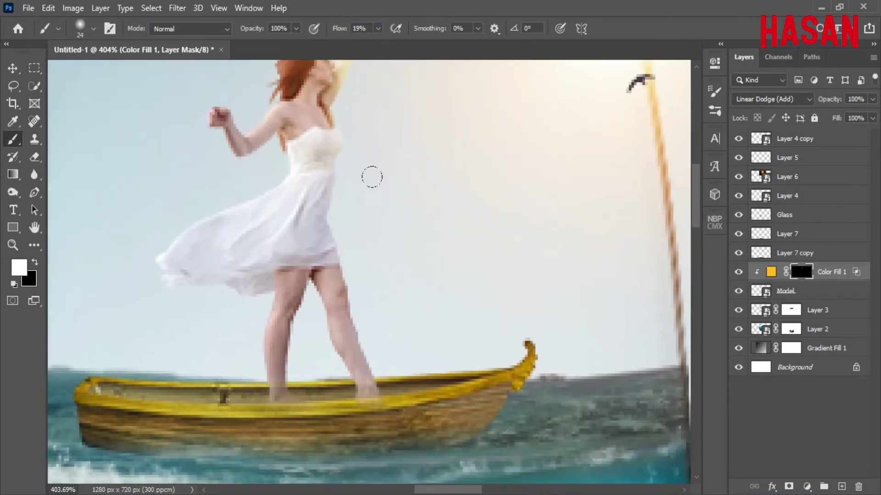
{"action": "left_click_drag", "start_coordinate": [338, 255], "coordinate": [371, 346]}
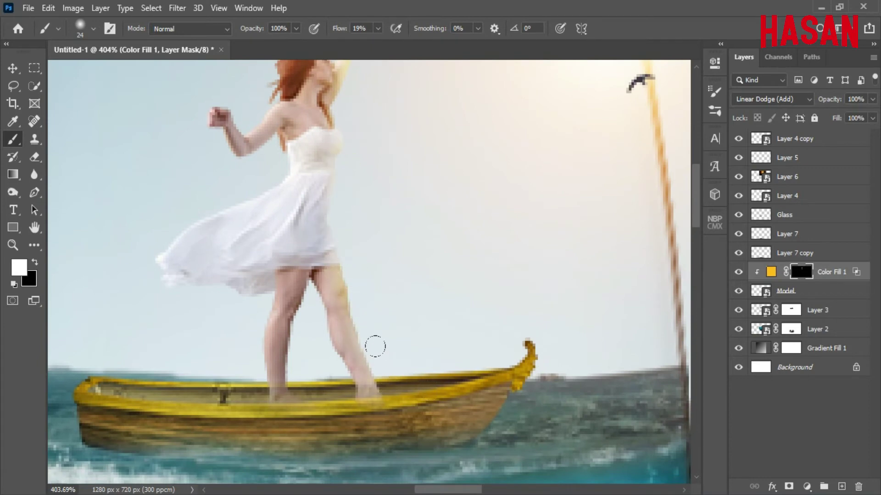
{"action": "scroll", "coordinate": [407, 295], "scroll_direction": "up", "scroll_amount": 4}
{"action": "left_click", "coordinate": [350, 162]}
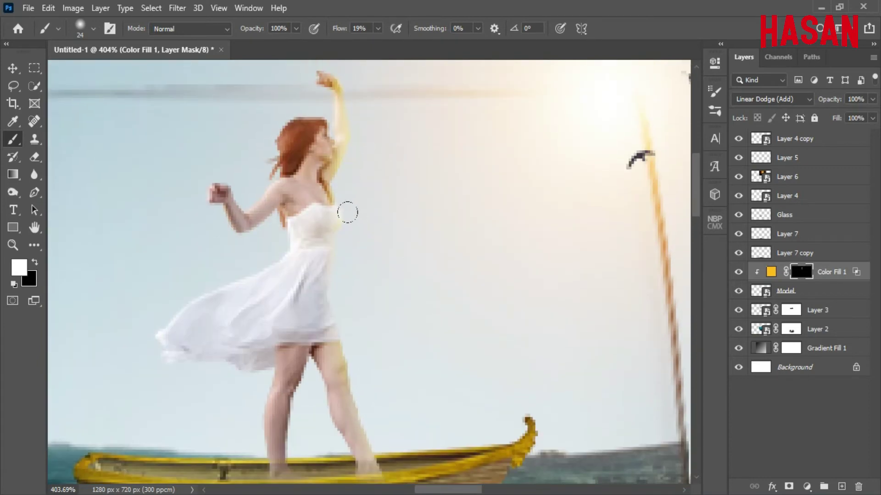
{"action": "left_click", "coordinate": [370, 384]}
Step: Fit the whole image on screen to review the rim glow, then switch to the Move tool
{"action": "scroll", "coordinate": [369, 384], "scroll_direction": "up", "scroll_amount": 1}
{"action": "scroll", "coordinate": [330, 68], "scroll_direction": "up", "scroll_amount": 1}
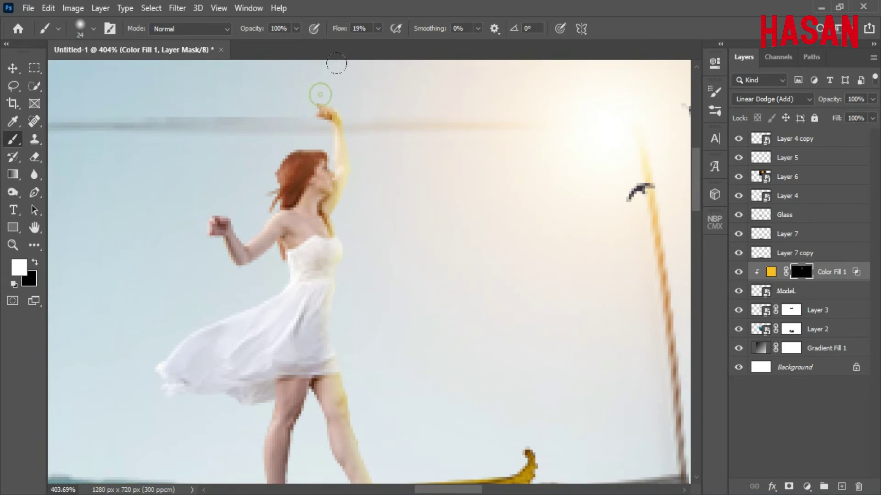
{"action": "key", "text": "ctrl+0"}
{"action": "scroll", "coordinate": [370, 207], "scroll_direction": "up", "scroll_amount": 5}
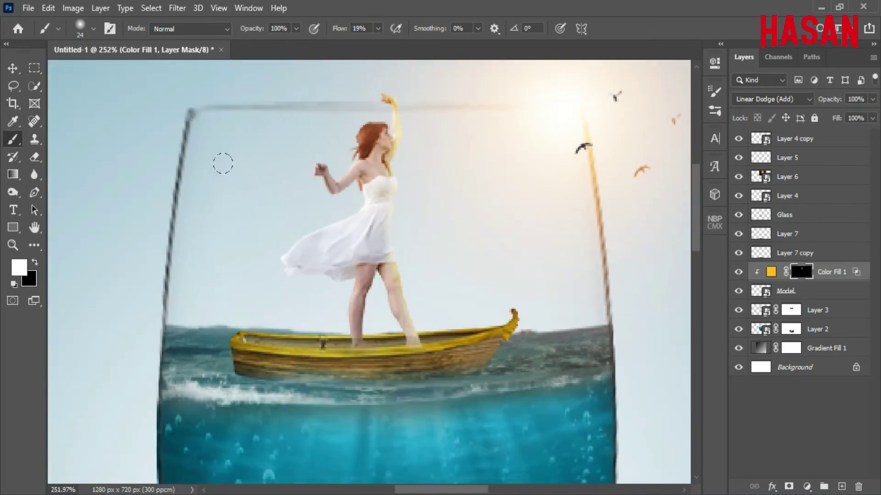
{"action": "scroll", "coordinate": [260, 233], "scroll_direction": "down", "scroll_amount": 1}
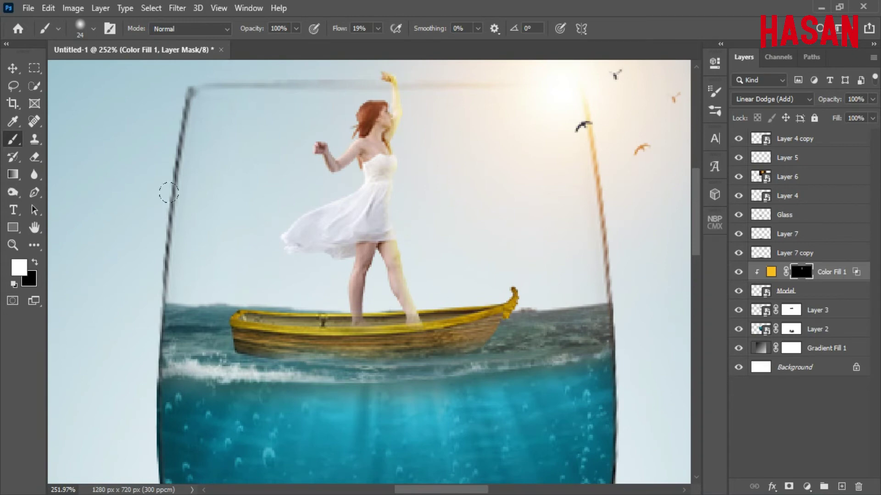
{"action": "scroll", "coordinate": [169, 192], "scroll_direction": "up", "scroll_amount": 1}
{"action": "left_click", "coordinate": [13, 68]}
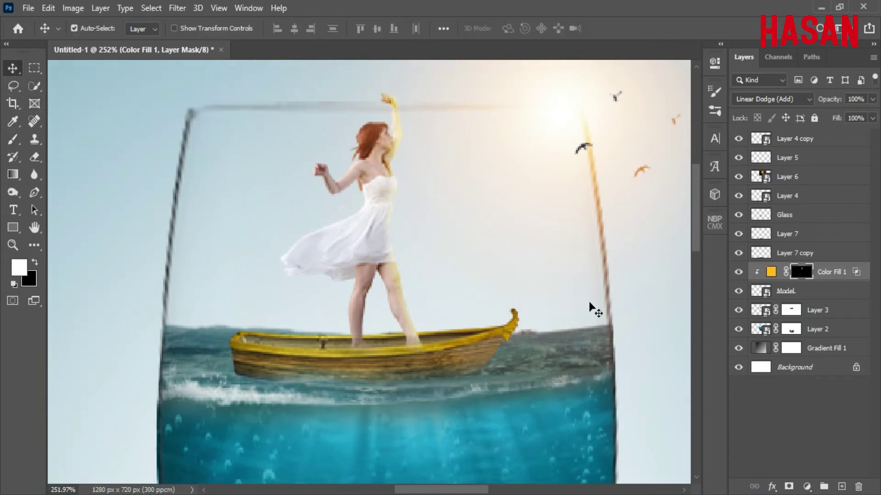
Step: Create Layer 8 in Linear Dodge (Add), filled with neutral black, clipped below
{"action": "left_click", "coordinate": [101, 8]}
{"action": "mouse_move", "coordinate": [134, 20]}
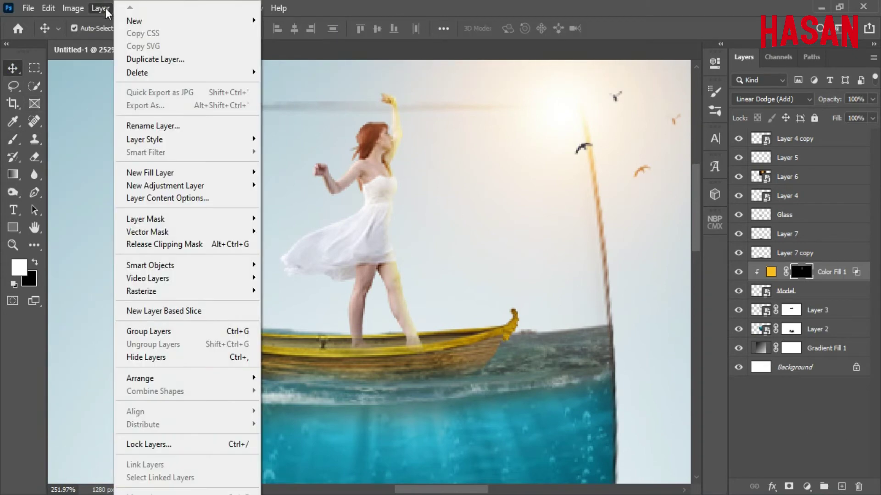
{"action": "left_click", "coordinate": [288, 23]}
{"action": "left_click", "coordinate": [587, 164]}
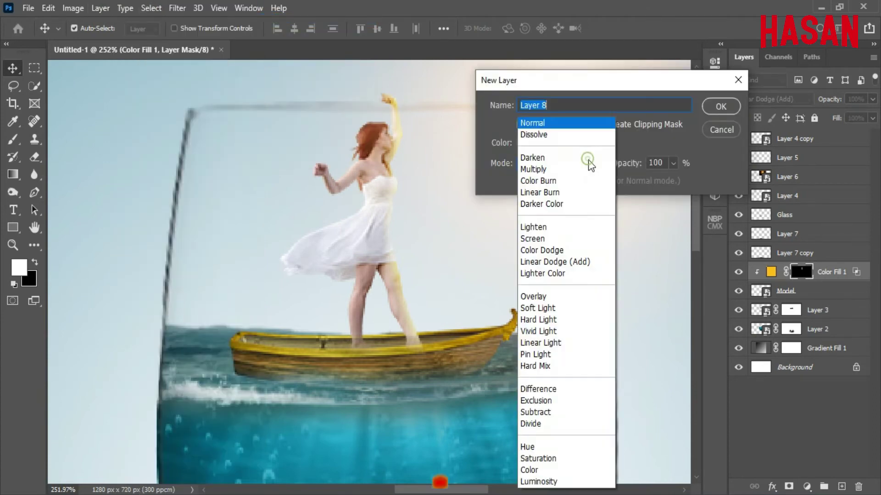
{"action": "left_click", "coordinate": [582, 258]}
{"action": "left_click", "coordinate": [555, 179]}
{"action": "left_click", "coordinate": [728, 106]}
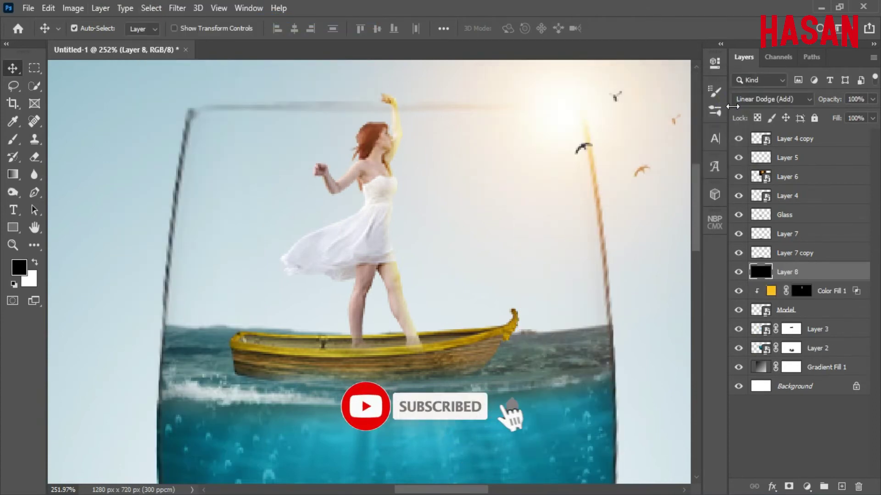
{"action": "right_click", "coordinate": [833, 274]}
{"action": "left_click", "coordinate": [725, 261]}
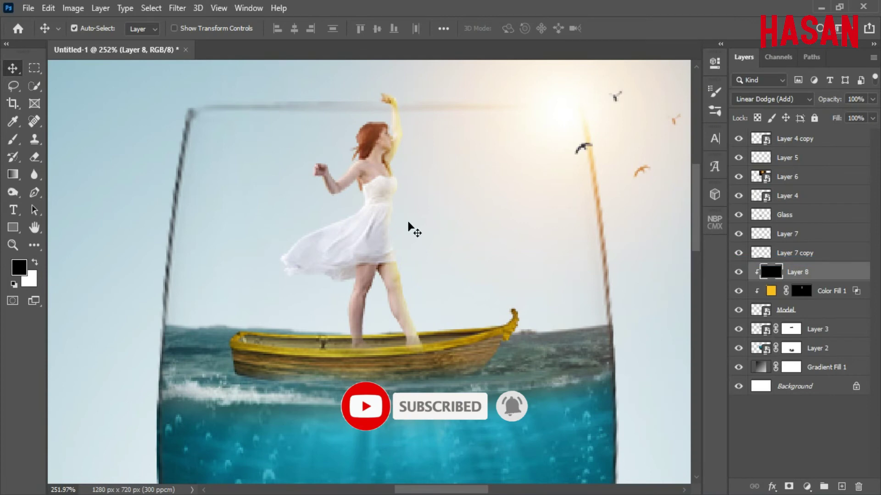
Step: Set up the Brush at 7% flow and zoom in around the dancer
{"action": "left_click_drag", "start_coordinate": [13, 139], "coordinate": [51, 139]}
{"action": "left_click_drag", "start_coordinate": [340, 30], "coordinate": [331, 33]}
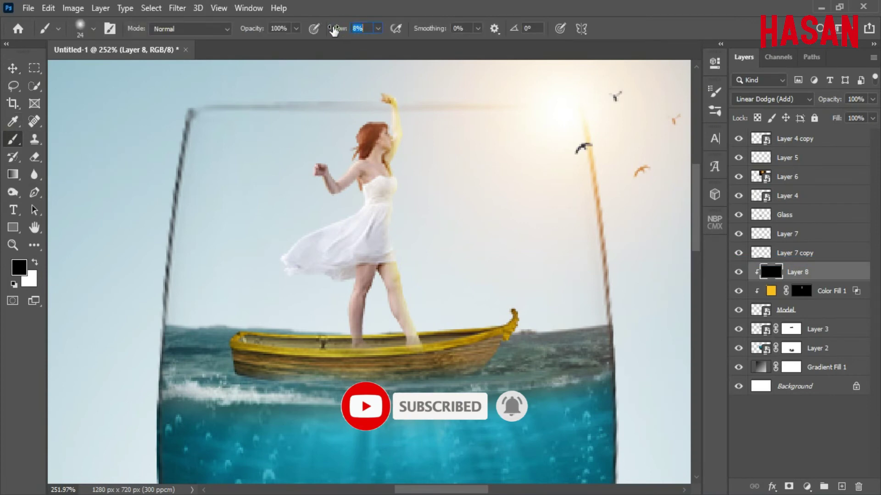
{"action": "left_click_drag", "start_coordinate": [402, 286], "coordinate": [452, 238]}
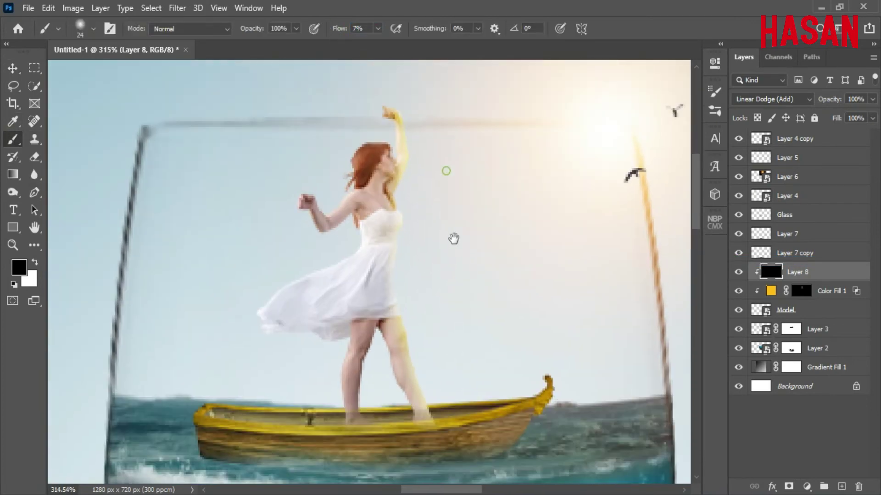
{"action": "right_click", "coordinate": [281, 181]}
{"action": "key", "text": "Escape"}
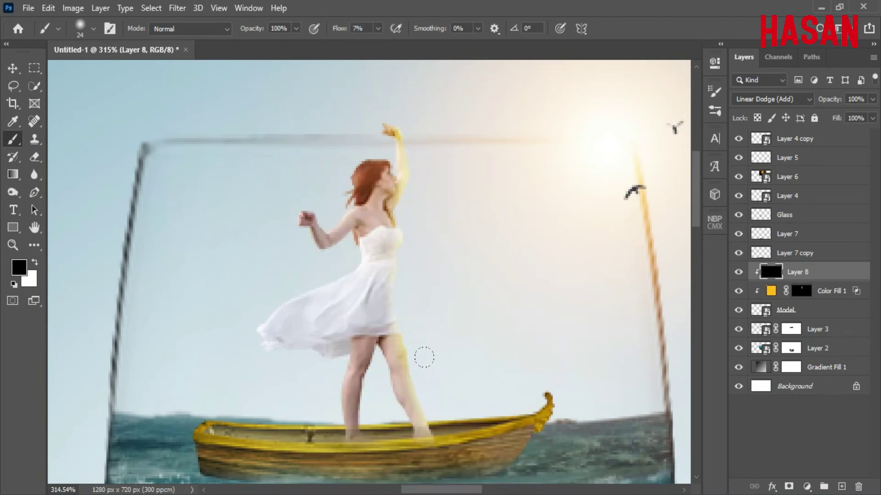
{"action": "left_click_drag", "start_coordinate": [412, 369], "coordinate": [384, 296]}
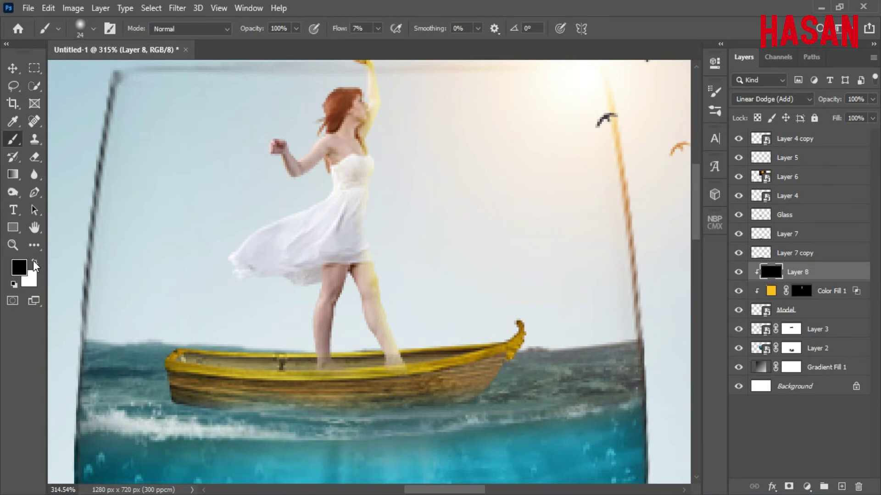
Step: Paint faint white light along the dancer's arm and torso at 3% flow
{"action": "left_click", "coordinate": [34, 263]}
{"action": "scroll", "coordinate": [377, 138], "scroll_direction": "up", "scroll_amount": 2}
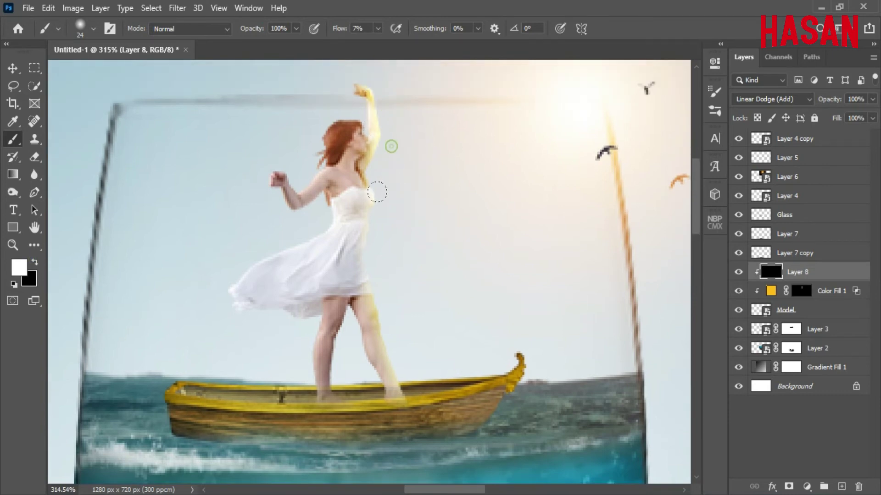
{"action": "left_click_drag", "start_coordinate": [343, 32], "coordinate": [341, 32]}
{"action": "left_click_drag", "start_coordinate": [383, 151], "coordinate": [379, 209]}
{"action": "scroll", "coordinate": [385, 252], "scroll_direction": "up", "scroll_amount": 3}
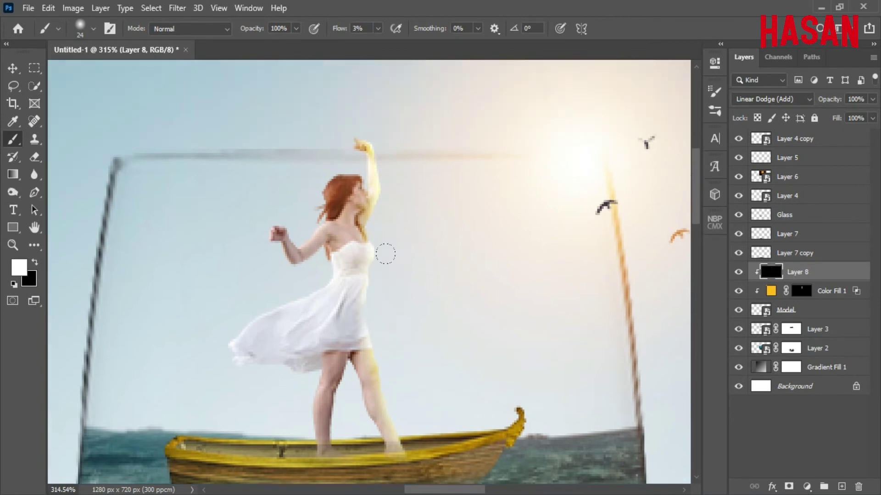
{"action": "scroll", "coordinate": [413, 239], "scroll_direction": "up", "scroll_amount": 2}
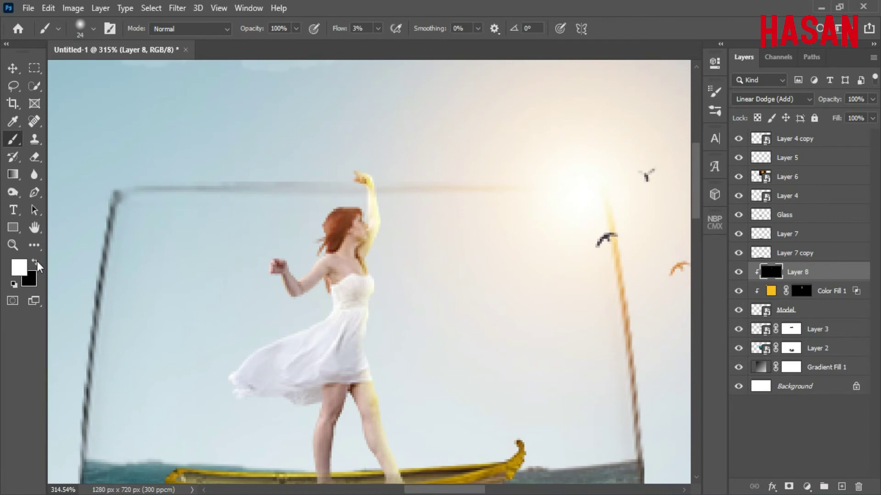
{"action": "left_click", "coordinate": [36, 263]}
{"action": "key", "text": "v"}
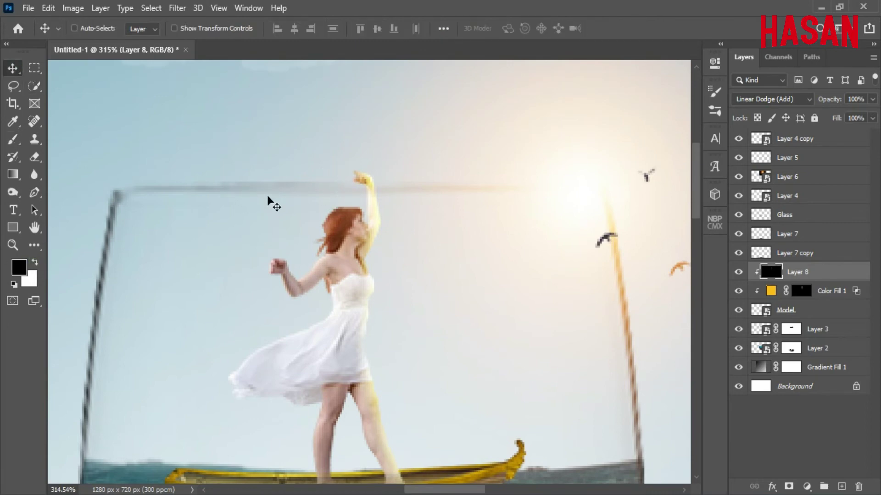
{"action": "key", "text": "ctrl+0"}
{"action": "scroll", "coordinate": [373, 160], "scroll_direction": "up", "scroll_amount": 5}
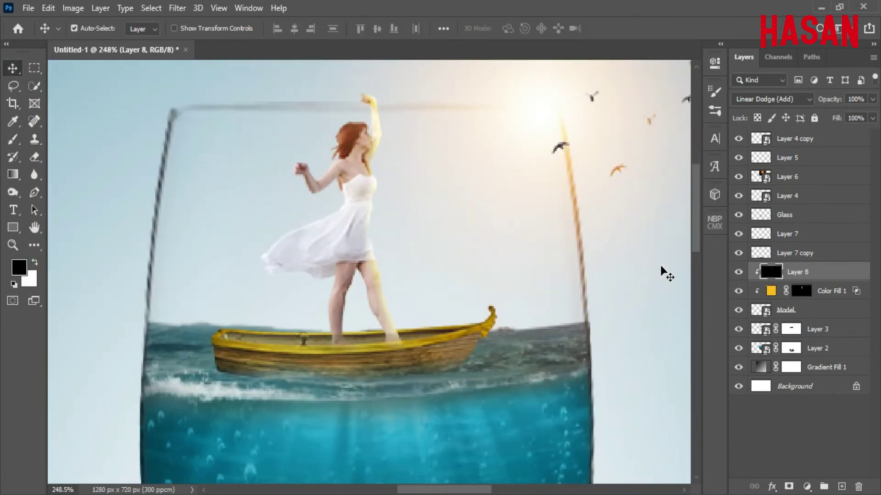
Step: Lower Layer 8's opacity to about 80% and Color Fill 1's to 90%
{"action": "left_click", "coordinate": [738, 273]}
{"action": "left_click_drag", "start_coordinate": [829, 102], "coordinate": [823, 105]}
{"action": "left_click_drag", "start_coordinate": [816, 104], "coordinate": [817, 105]}
{"action": "left_click", "coordinate": [738, 272]}
{"action": "left_click", "coordinate": [736, 293]}
{"action": "left_click", "coordinate": [737, 293]}
{"action": "left_click", "coordinate": [769, 292]}
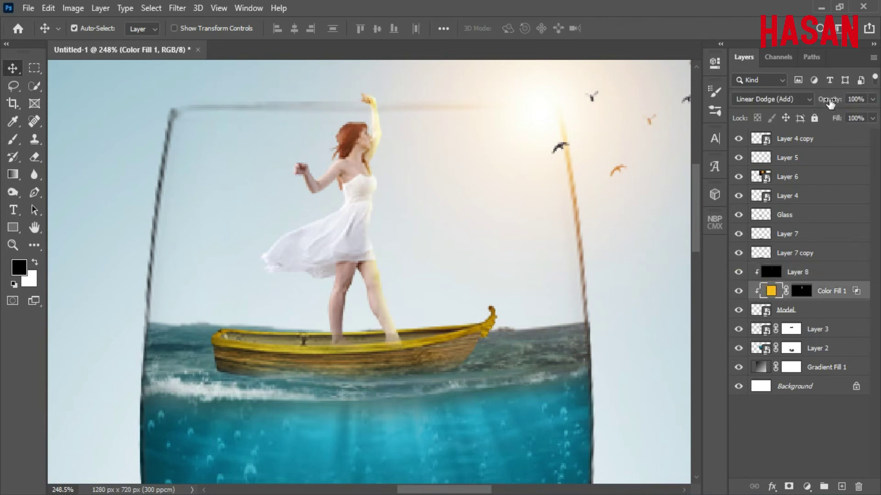
{"action": "mouse_move", "coordinate": [829, 101]}
{"action": "left_mouse_down"}
{"action": "mouse_move", "coordinate": [820, 106]}
{"action": "mouse_move", "coordinate": [830, 105]}
{"action": "left_mouse_up"}
Step: Stamp all visible layers into a new Layer 9 at the top of the stack
{"action": "key", "text": "ctrl+0"}
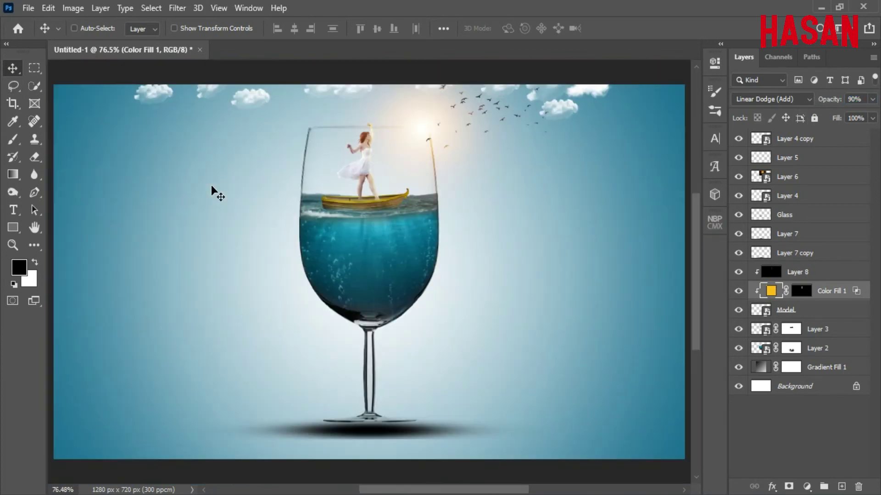
{"action": "scroll", "coordinate": [212, 189], "scroll_direction": "up", "scroll_amount": 2}
{"action": "left_click", "coordinate": [809, 133]}
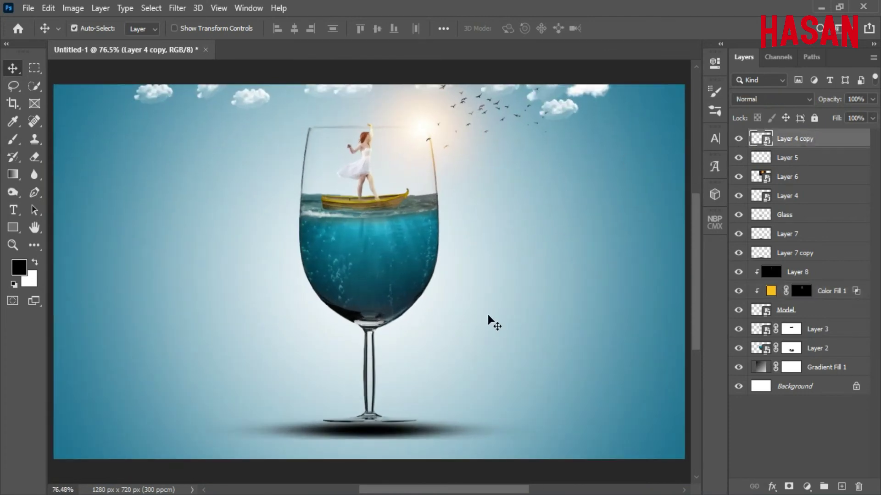
{"action": "key", "text": "ctrl+shift+alt+e"}
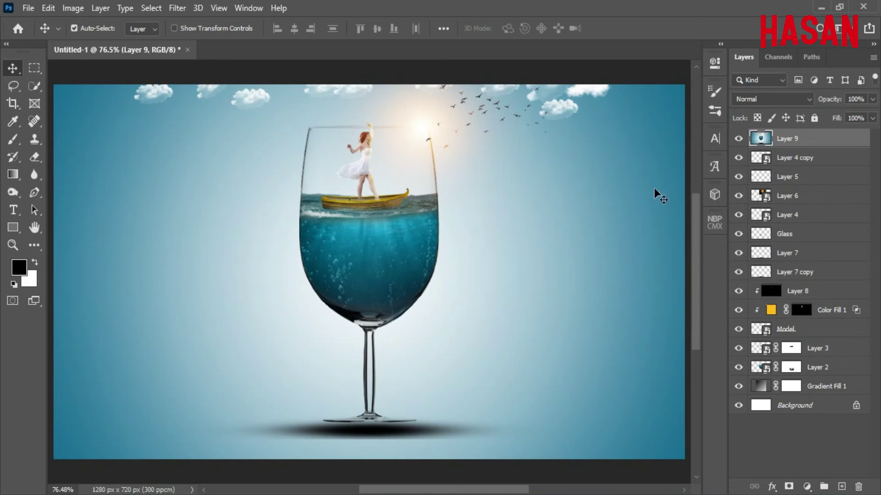
Step: Convert Layer 9 to a Smart Object and apply the Camera Raw Filter
{"action": "right_click", "coordinate": [787, 142]}
{"action": "left_click", "coordinate": [704, 191]}
{"action": "left_click", "coordinate": [177, 8]}
{"action": "left_click", "coordinate": [244, 86]}
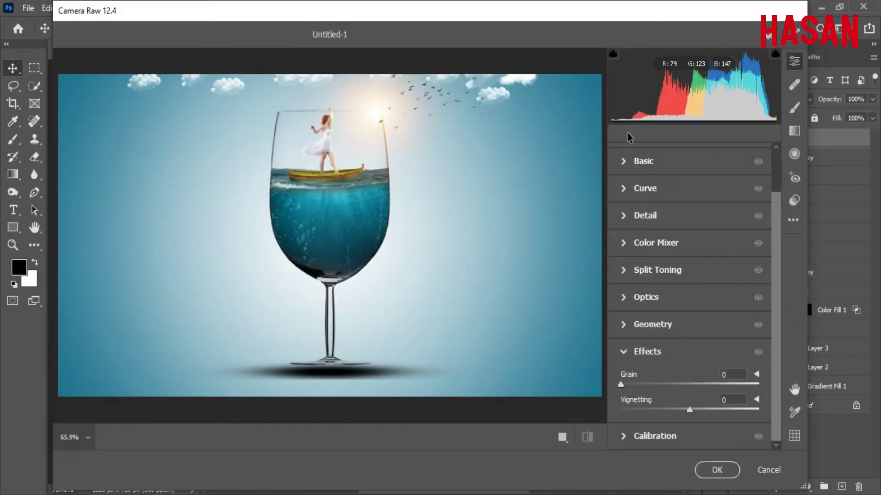
Step: Set Basic to Temperature +7, Highlights -9, Whites -4, Blacks -20, Clarity +9, Vibrance +7
{"action": "left_click", "coordinate": [627, 158]}
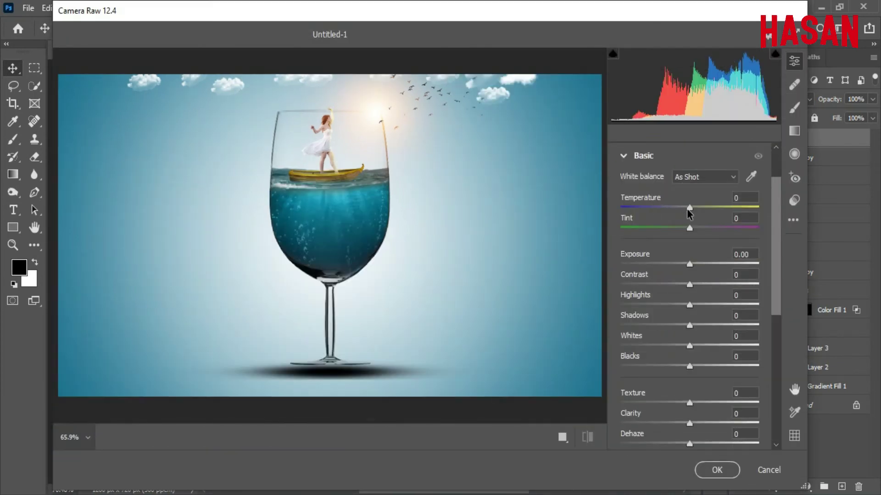
{"action": "left_click_drag", "start_coordinate": [689, 208], "coordinate": [693, 210]}
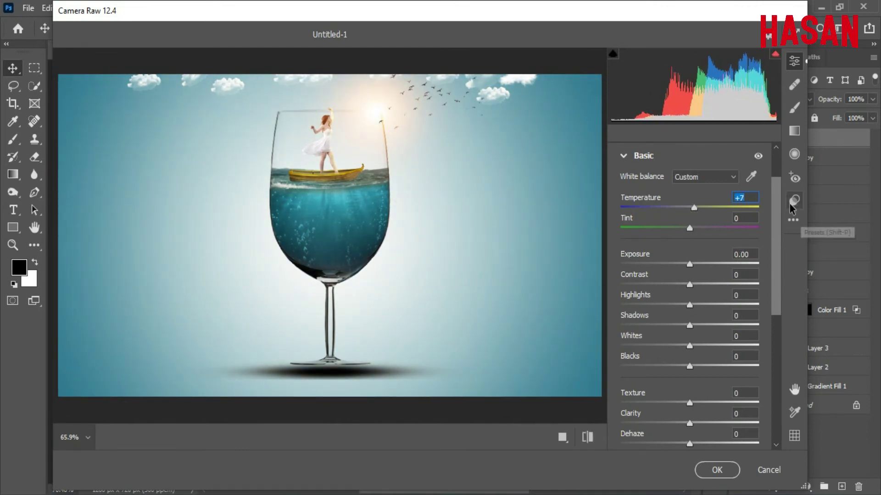
{"action": "scroll", "coordinate": [774, 228], "scroll_direction": "down", "scroll_amount": 3}
{"action": "scroll", "coordinate": [774, 227], "scroll_direction": "down", "scroll_amount": 1}
{"action": "mouse_move", "coordinate": [692, 195]}
{"action": "left_mouse_down"}
{"action": "mouse_move", "coordinate": [704, 216]}
{"action": "mouse_move", "coordinate": [677, 235]}
{"action": "mouse_move", "coordinate": [690, 255]}
{"action": "mouse_move", "coordinate": [676, 275]}
{"action": "mouse_move", "coordinate": [703, 278]}
{"action": "mouse_move", "coordinate": [661, 299]}
{"action": "mouse_move", "coordinate": [677, 297]}
{"action": "left_mouse_up"}
{"action": "scroll", "coordinate": [707, 316], "scroll_direction": "down", "scroll_amount": 3}
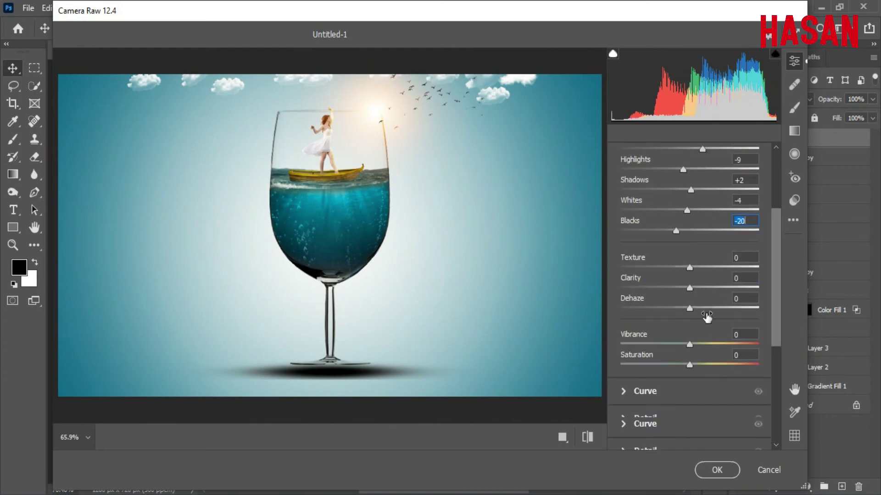
{"action": "left_click_drag", "start_coordinate": [696, 254], "coordinate": [696, 256]}
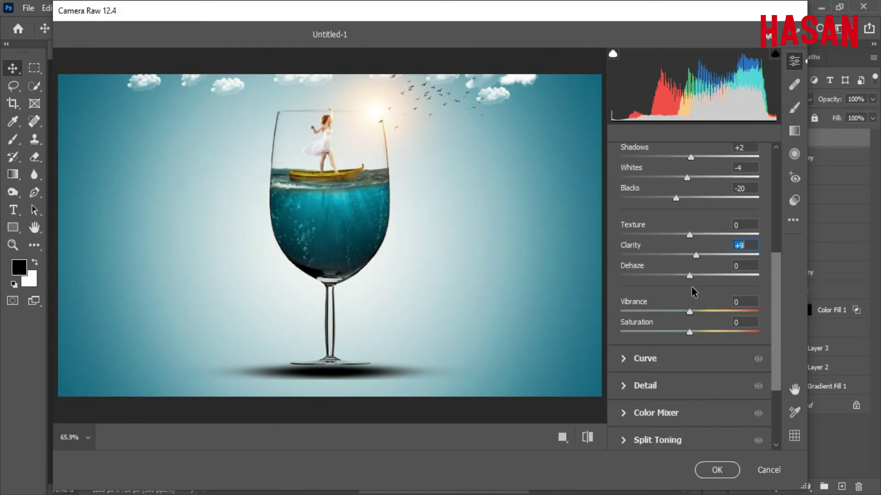
{"action": "left_click_drag", "start_coordinate": [689, 312], "coordinate": [694, 312]}
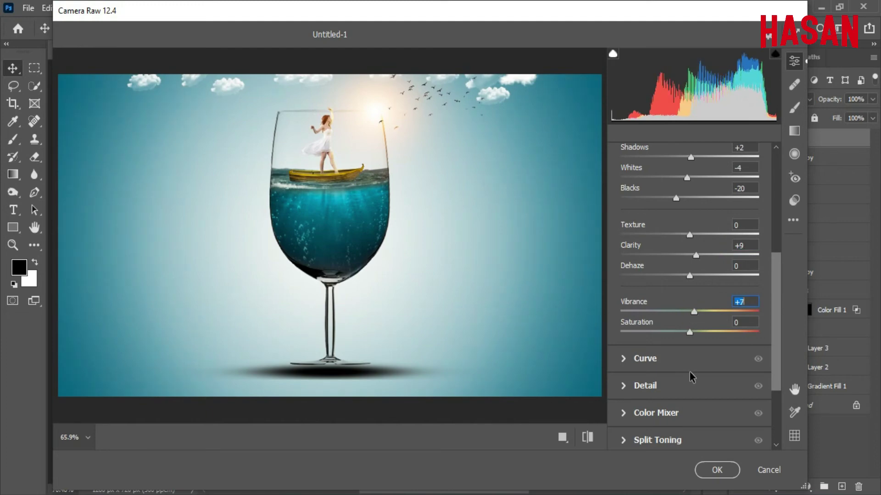
{"action": "left_click_drag", "start_coordinate": [775, 293], "coordinate": [778, 351]}
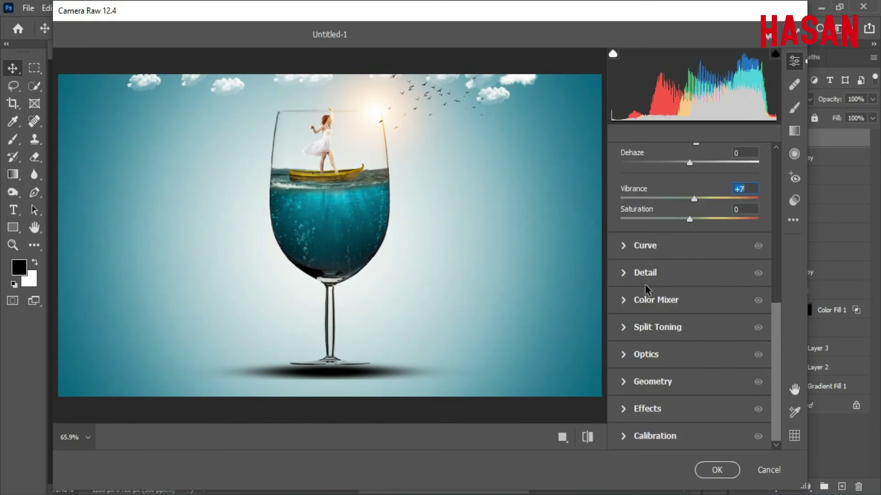
Step: Add light sharpening and noise reduction in the Detail panel
{"action": "left_click", "coordinate": [625, 273]}
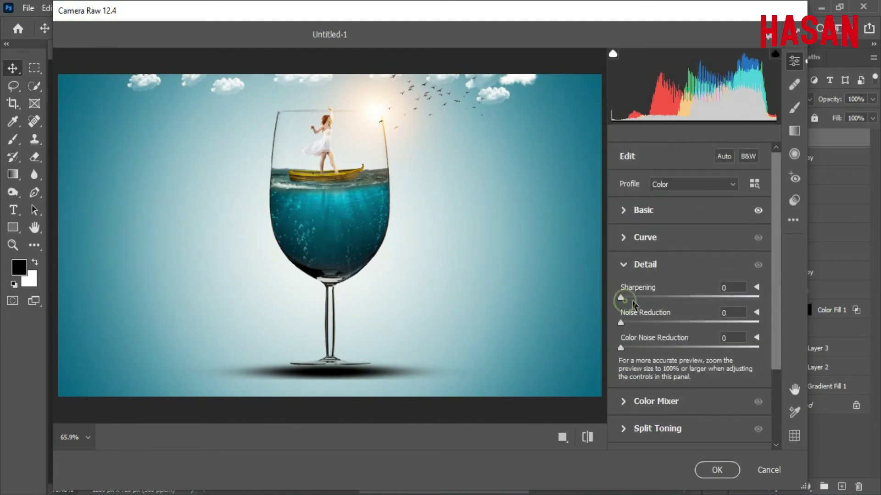
{"action": "mouse_move", "coordinate": [627, 298]}
{"action": "left_mouse_down"}
{"action": "mouse_move", "coordinate": [634, 297]}
{"action": "mouse_move", "coordinate": [632, 321]}
{"action": "left_mouse_up"}
{"action": "left_click", "coordinate": [623, 266]}
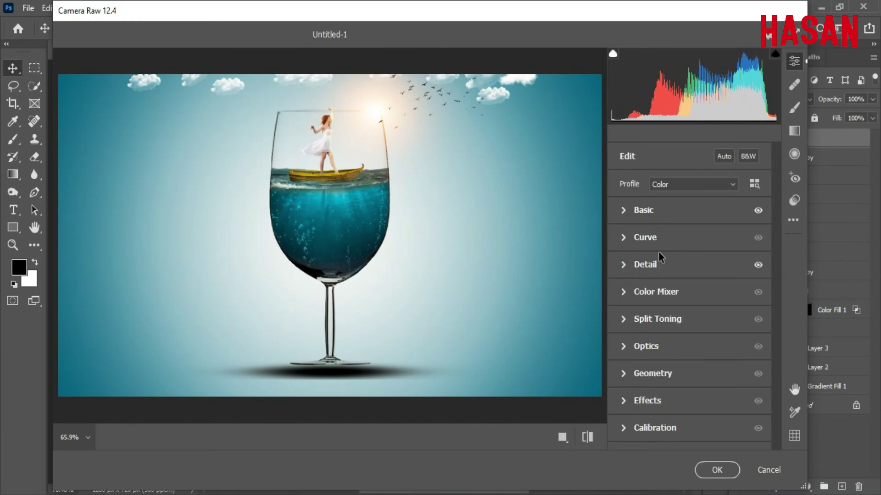
Step: Set HSL saturation Oranges +14, Yellows +19, Aquas +30; luminance Oranges -3, Yellows +2, Aquas -7
{"action": "left_click", "coordinate": [623, 292]}
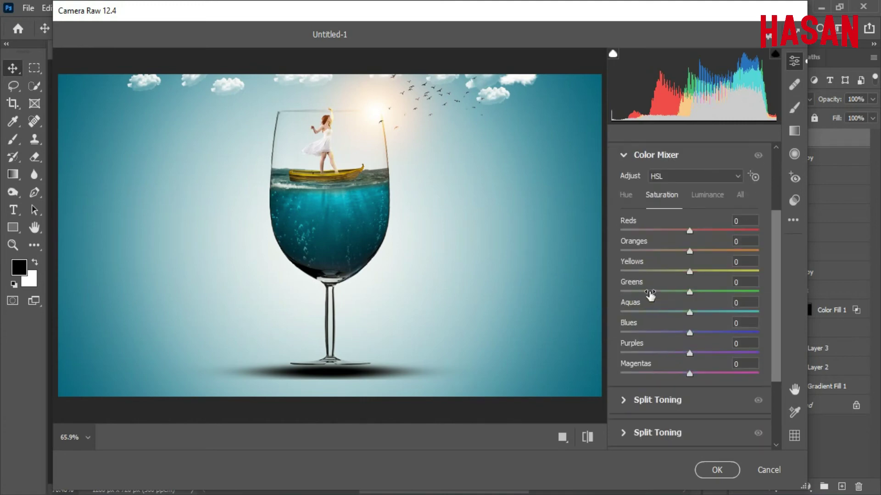
{"action": "mouse_move", "coordinate": [689, 251]}
{"action": "left_mouse_down"}
{"action": "mouse_move", "coordinate": [710, 275]}
{"action": "mouse_move", "coordinate": [688, 275]}
{"action": "mouse_move", "coordinate": [696, 252]}
{"action": "mouse_move", "coordinate": [688, 255]}
{"action": "left_mouse_up"}
{"action": "left_click", "coordinate": [707, 195]}
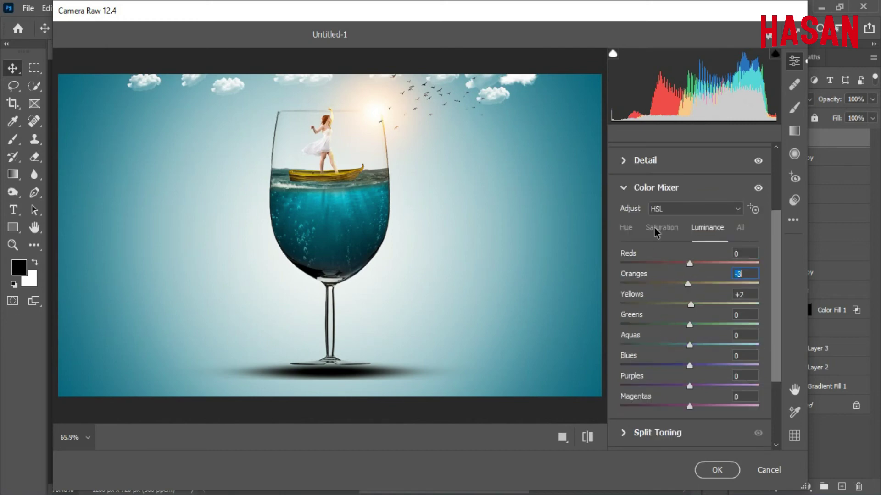
{"action": "mouse_move", "coordinate": [689, 312]}
{"action": "left_mouse_down"}
{"action": "mouse_move", "coordinate": [727, 310]}
{"action": "mouse_move", "coordinate": [665, 326]}
{"action": "mouse_move", "coordinate": [682, 325]}
{"action": "left_mouse_up"}
{"action": "left_click", "coordinate": [707, 195]}
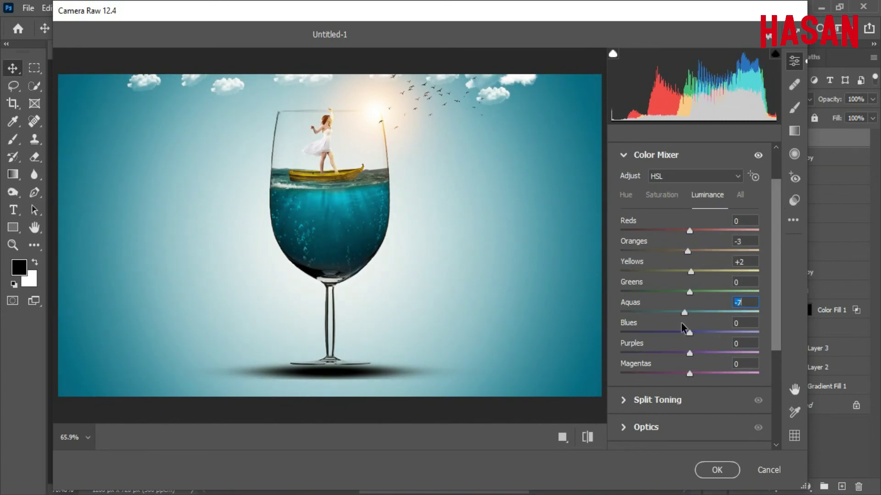
{"action": "left_click", "coordinate": [623, 162]}
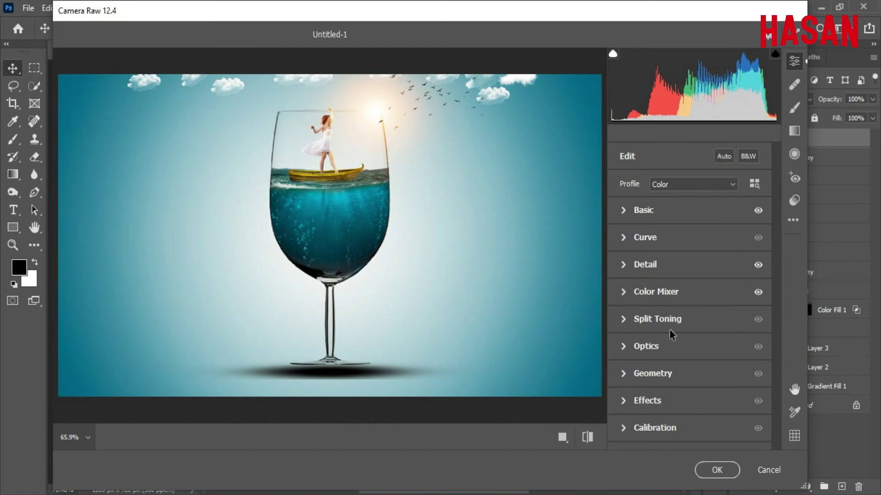
Step: Split-tone shadows to hue 187, saturation 13 and highlights to hue 59, saturation 3
{"action": "left_click", "coordinate": [624, 319]}
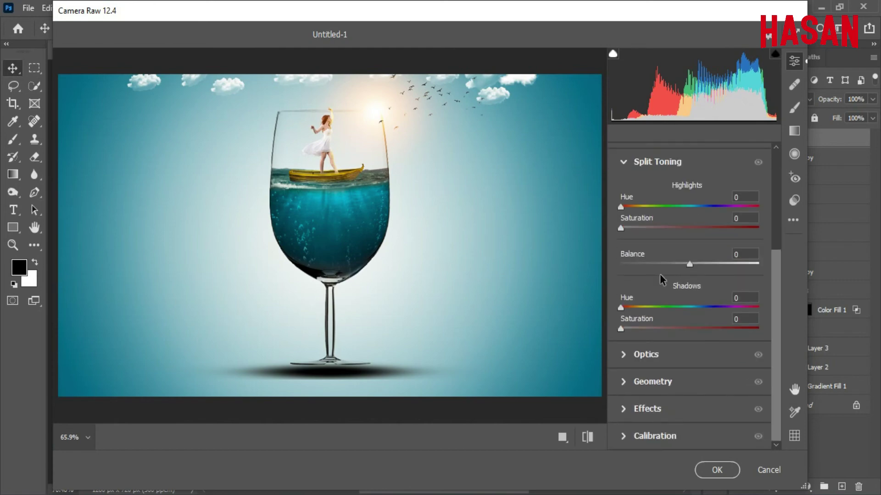
{"action": "scroll", "coordinate": [660, 274], "scroll_direction": "up", "scroll_amount": 1}
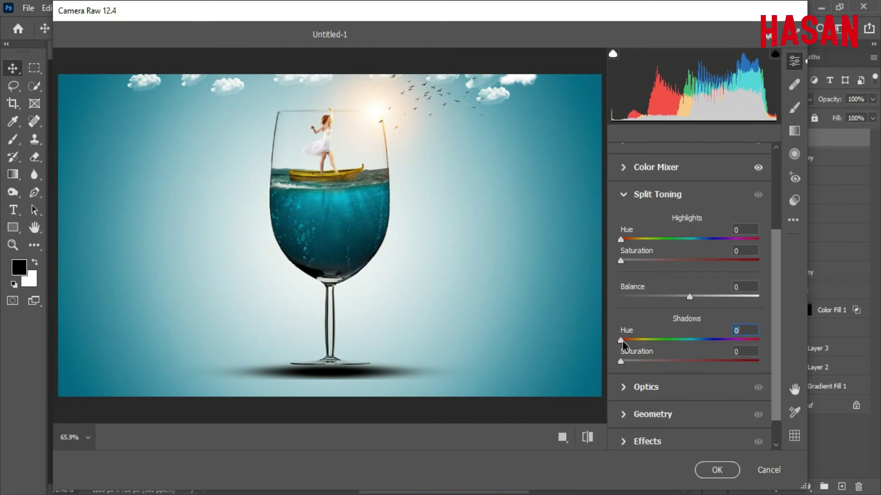
{"action": "left_click_drag", "start_coordinate": [622, 341], "coordinate": [691, 343]}
{"action": "mouse_move", "coordinate": [622, 361]}
{"action": "left_mouse_down"}
{"action": "mouse_move", "coordinate": [658, 361]}
{"action": "mouse_move", "coordinate": [640, 360]}
{"action": "left_mouse_up"}
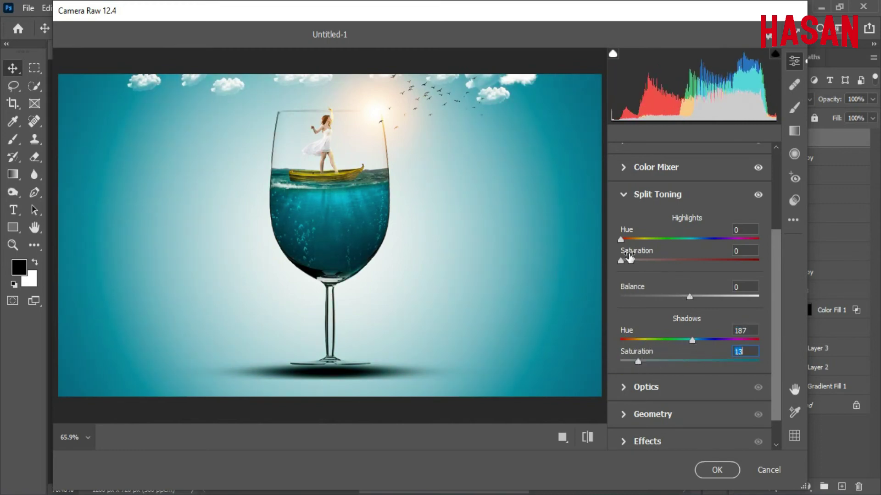
{"action": "mouse_move", "coordinate": [620, 239]}
{"action": "left_mouse_down"}
{"action": "mouse_move", "coordinate": [648, 243]}
{"action": "mouse_move", "coordinate": [625, 263]}
{"action": "left_mouse_up"}
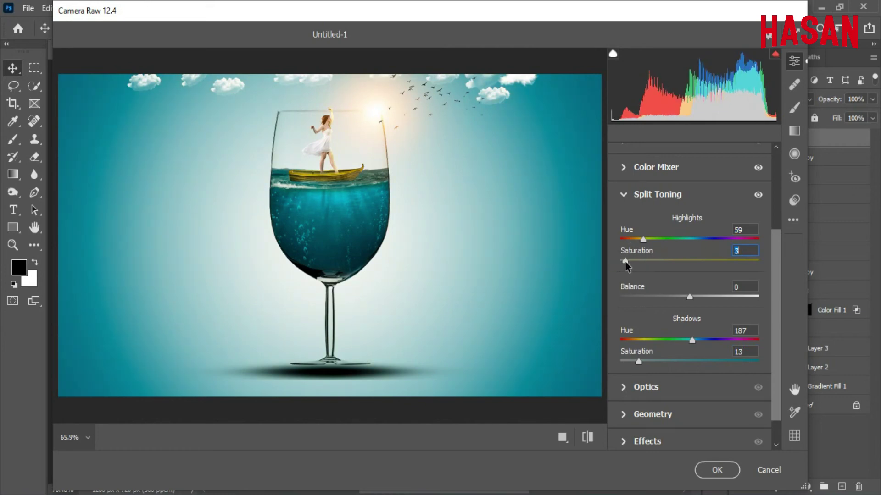
Step: Apply the Camera Raw filter and lower Layer 9's opacity slightly
{"action": "left_click", "coordinate": [624, 195]}
{"action": "left_click", "coordinate": [719, 471]}
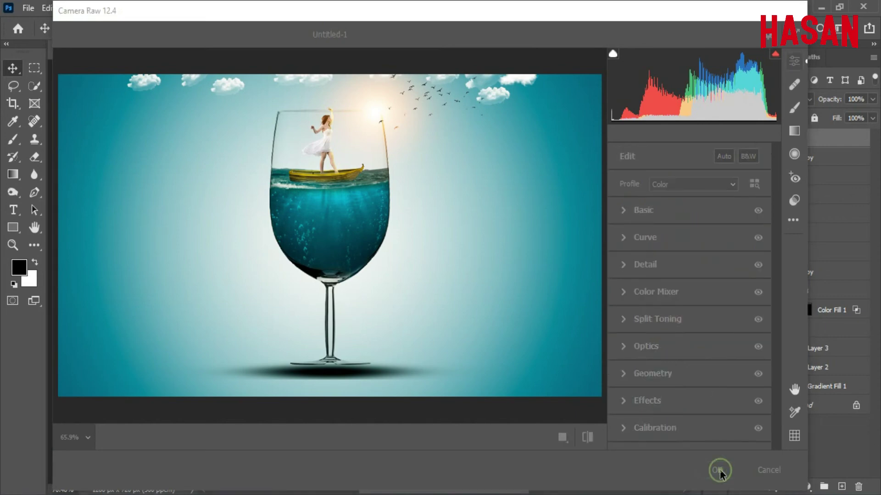
{"action": "left_click_drag", "start_coordinate": [831, 100], "coordinate": [821, 102]}
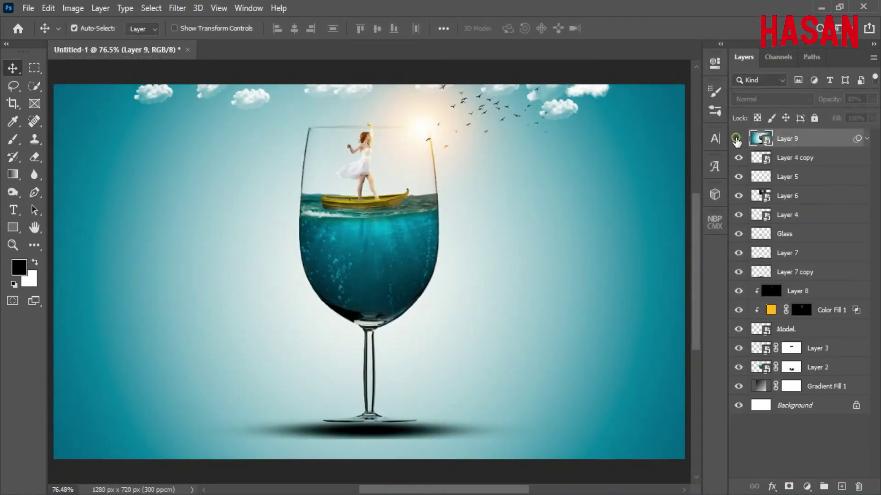
Step: Stamp the visible composite into Layer 10 and convert it to a Smart Object
{"action": "key", "text": "ctrl"}
{"action": "key", "text": "ctrl+shift+alt+e"}
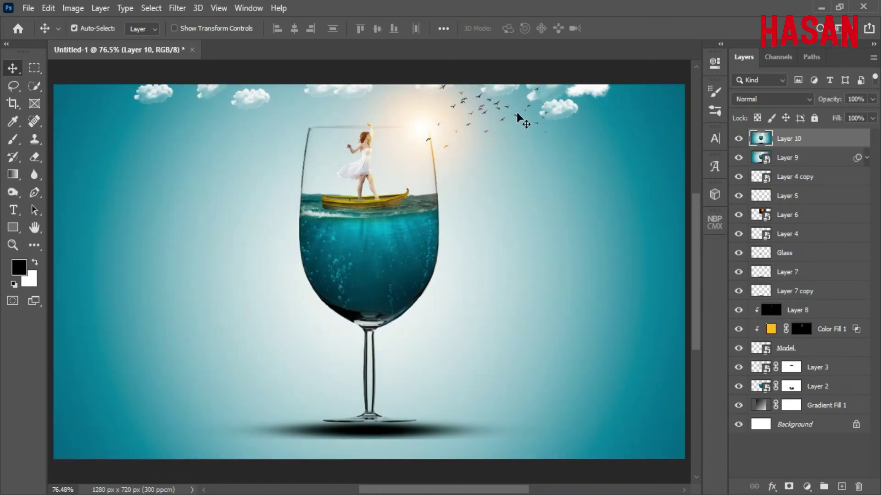
{"action": "right_click", "coordinate": [787, 143]}
{"action": "left_click", "coordinate": [629, 203]}
Step: Stamp another merged copy as Layer 11 and launch Color Efex Pro 4
{"action": "key", "text": "ctrl+shift+alt+e"}
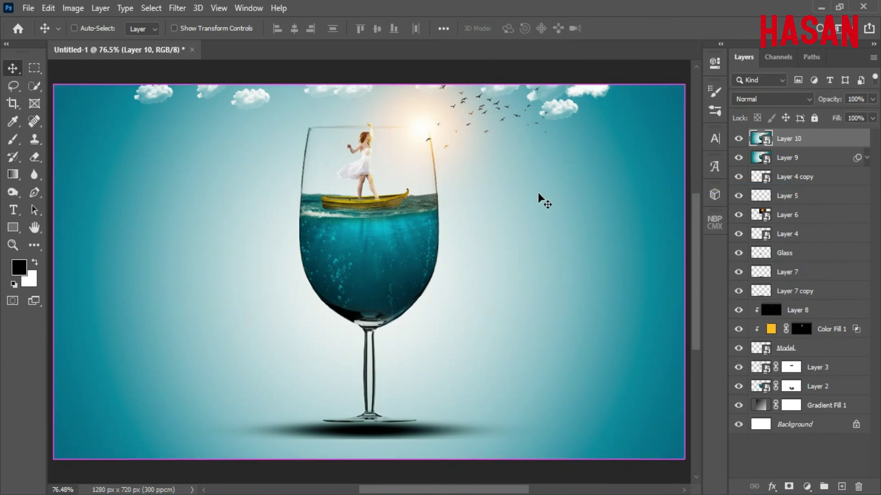
{"action": "left_click", "coordinate": [177, 8]}
{"action": "mouse_move", "coordinate": [202, 323]}
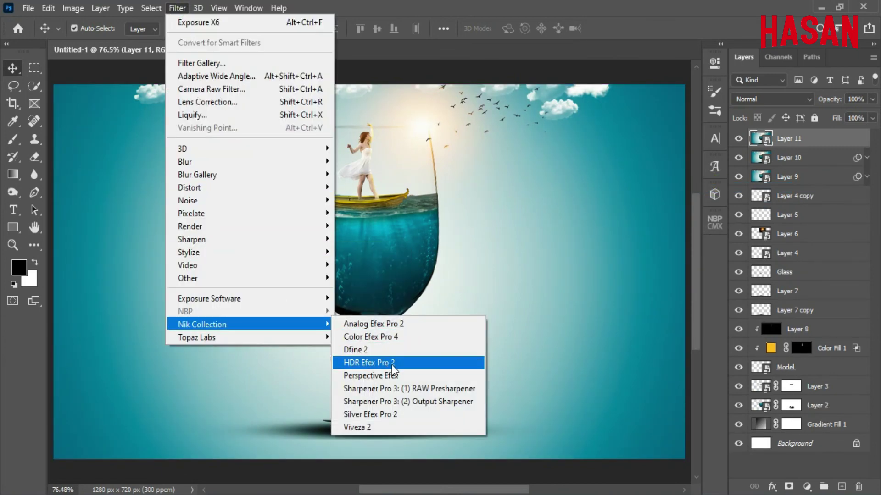
{"action": "left_click", "coordinate": [385, 338]}
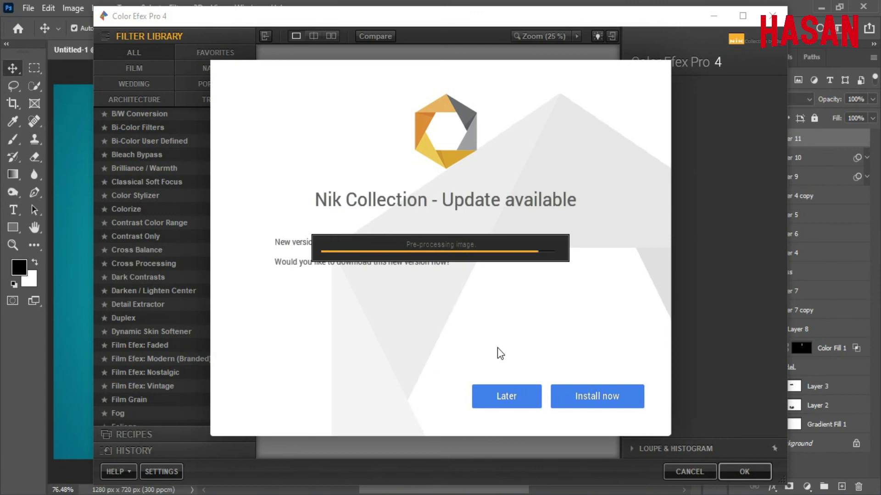
Step: Postpone the update, cool Warmth to -10%, and add Classical Soft Focus using method 2
{"action": "left_click", "coordinate": [511, 397]}
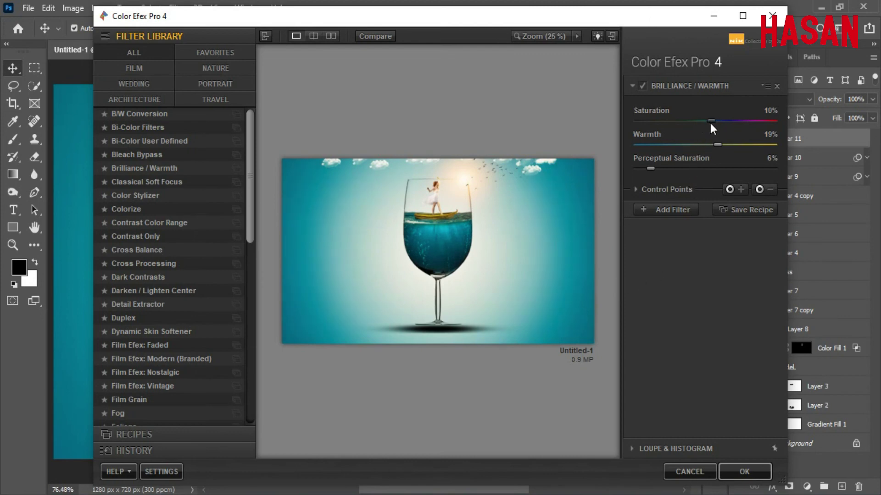
{"action": "left_click_drag", "start_coordinate": [717, 145], "coordinate": [697, 144]}
{"action": "left_click", "coordinate": [677, 207]}
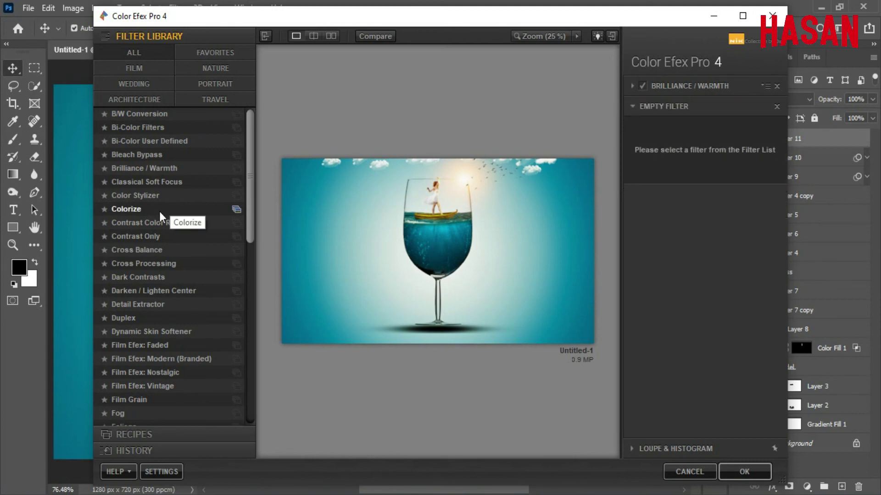
{"action": "scroll", "coordinate": [159, 211], "scroll_direction": "down", "scroll_amount": 1}
{"action": "left_click", "coordinate": [156, 161]}
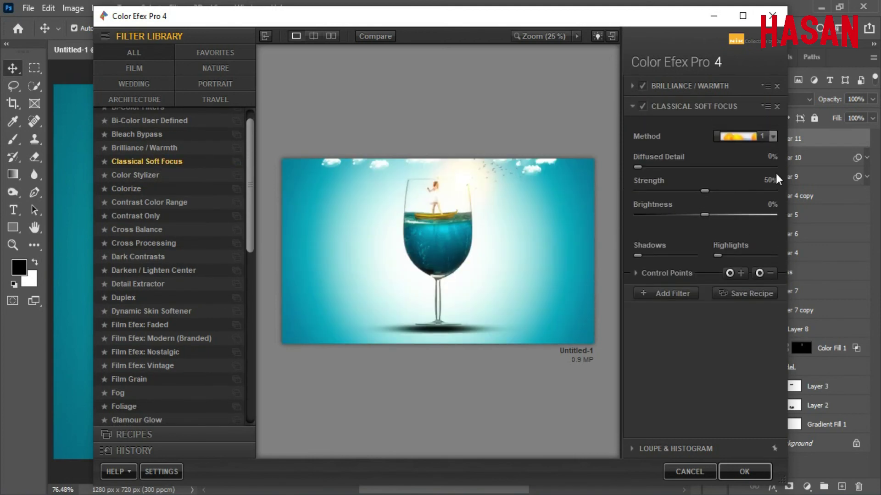
{"action": "left_click", "coordinate": [772, 137]}
{"action": "left_click", "coordinate": [758, 174]}
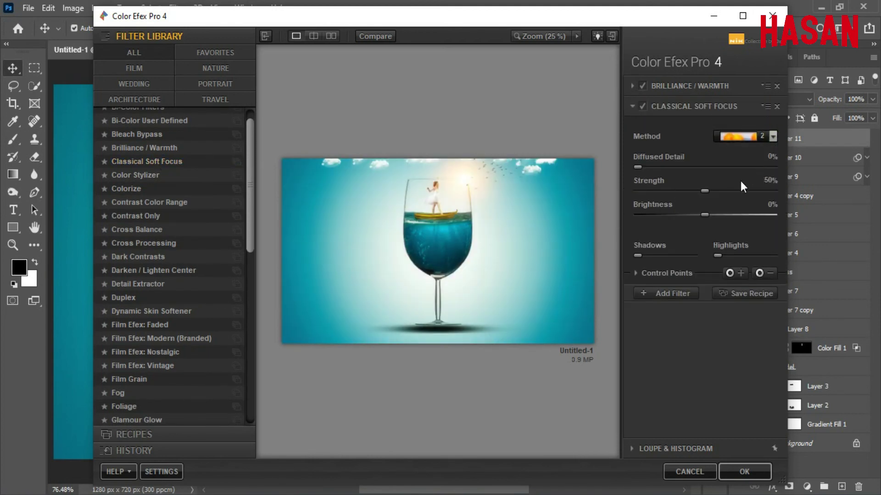
Step: Add a Glamour Glow filter with its glow reduced to 10%
{"action": "left_click", "coordinate": [680, 293]}
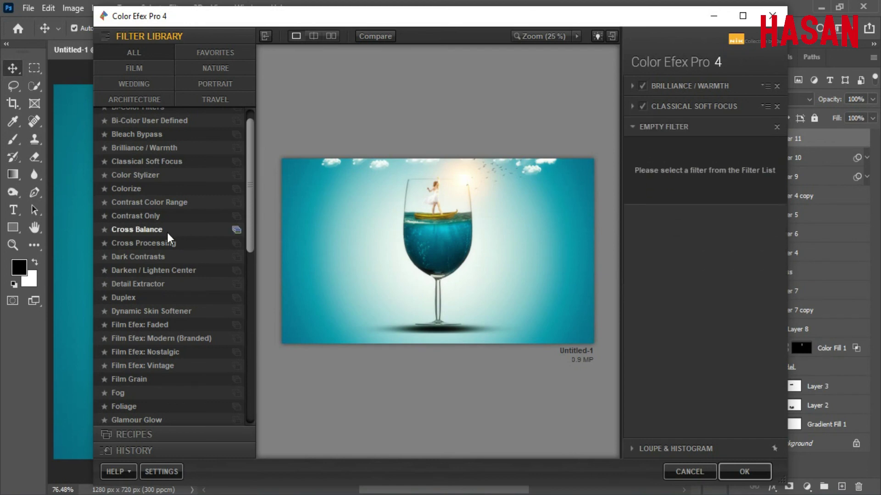
{"action": "scroll", "coordinate": [167, 232], "scroll_direction": "down", "scroll_amount": 2}
{"action": "scroll", "coordinate": [156, 299], "scroll_direction": "down", "scroll_amount": 1}
{"action": "left_click", "coordinate": [154, 318]}
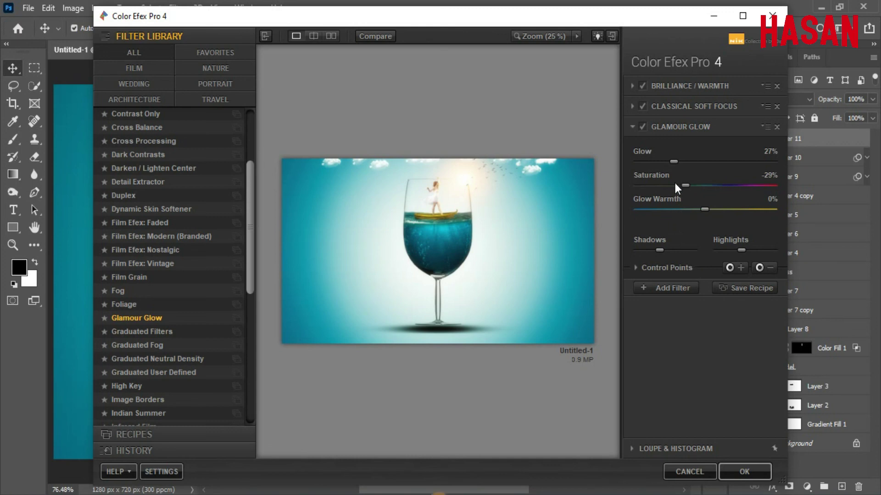
{"action": "mouse_move", "coordinate": [674, 162]}
{"action": "left_mouse_down"}
{"action": "mouse_move", "coordinate": [651, 161]}
{"action": "mouse_move", "coordinate": [675, 184]}
{"action": "mouse_move", "coordinate": [659, 162]}
{"action": "left_mouse_up"}
Step: Add Cross Processing with method L02 and apply the filter stack to Layer 11
{"action": "left_click", "coordinate": [668, 287]}
{"action": "scroll", "coordinate": [147, 277], "scroll_direction": "up", "scroll_amount": 1}
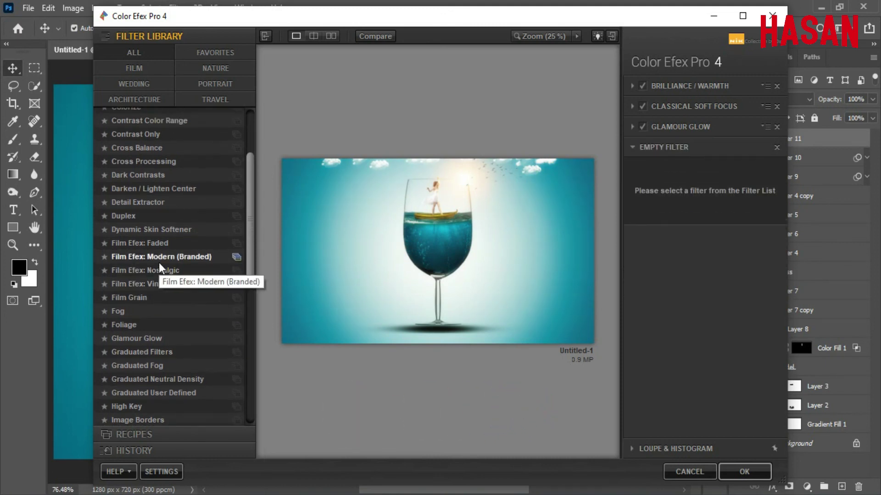
{"action": "scroll", "coordinate": [155, 247], "scroll_direction": "up", "scroll_amount": 1}
{"action": "left_click", "coordinate": [153, 182]}
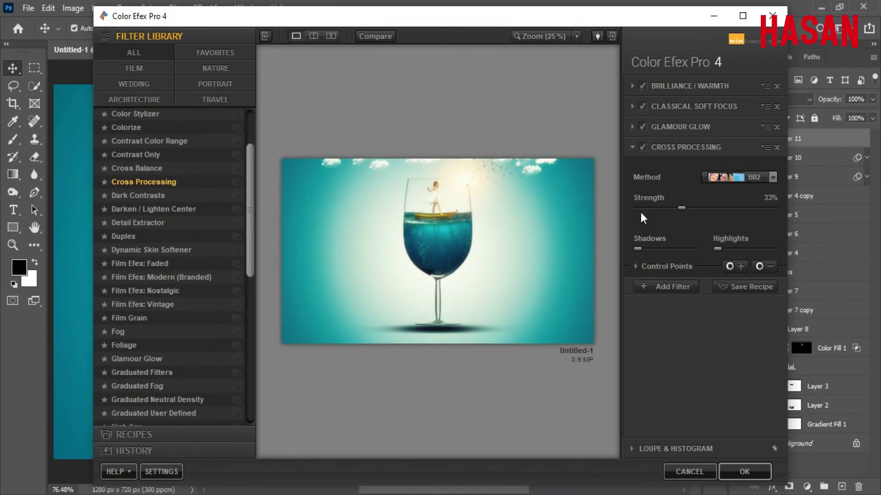
{"action": "left_click", "coordinate": [774, 178]}
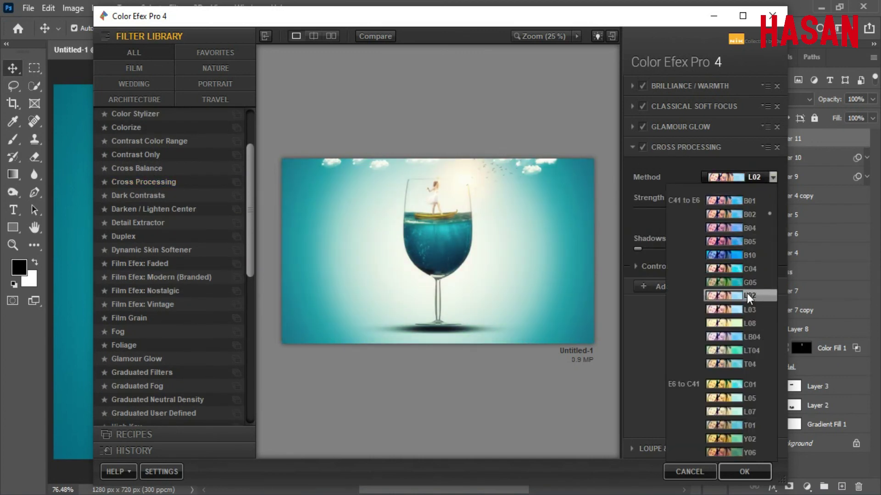
{"action": "left_click", "coordinate": [747, 296]}
{"action": "left_click", "coordinate": [679, 288]}
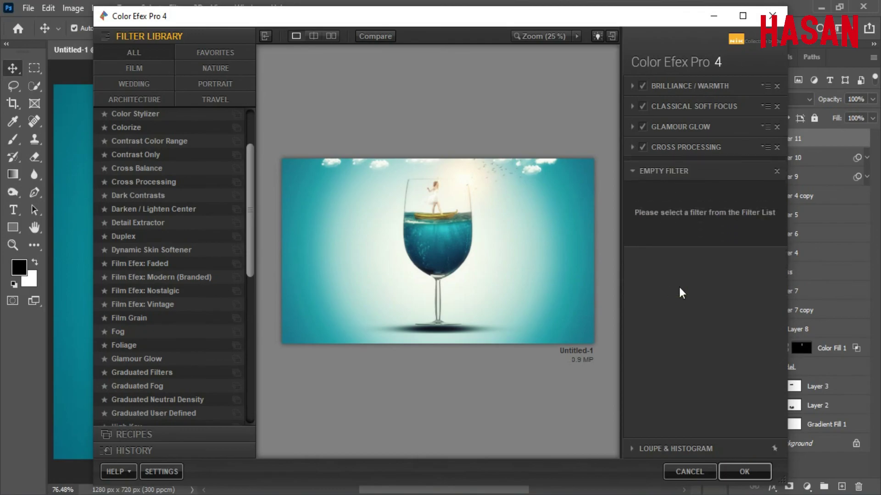
{"action": "left_click", "coordinate": [745, 473]}
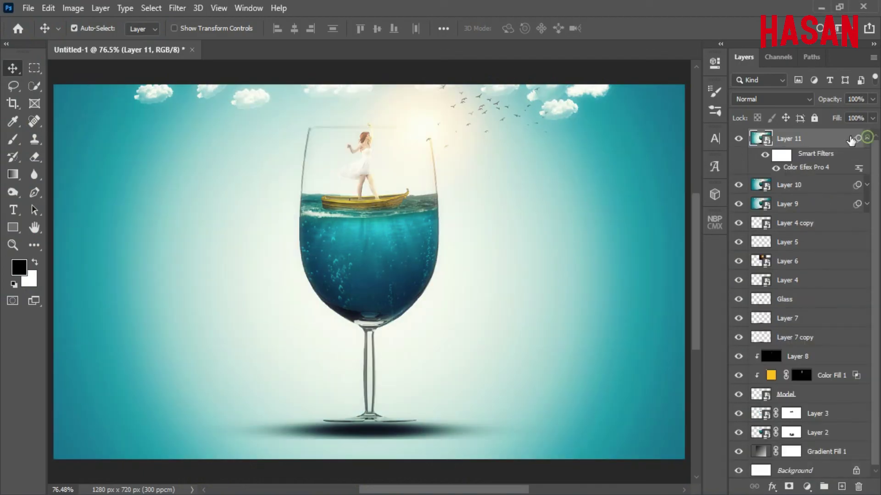
Step: Set Layer 11 to 20% opacity, compare it hidden and shown, then stamp visible into Layer 12
{"action": "left_click", "coordinate": [866, 139]}
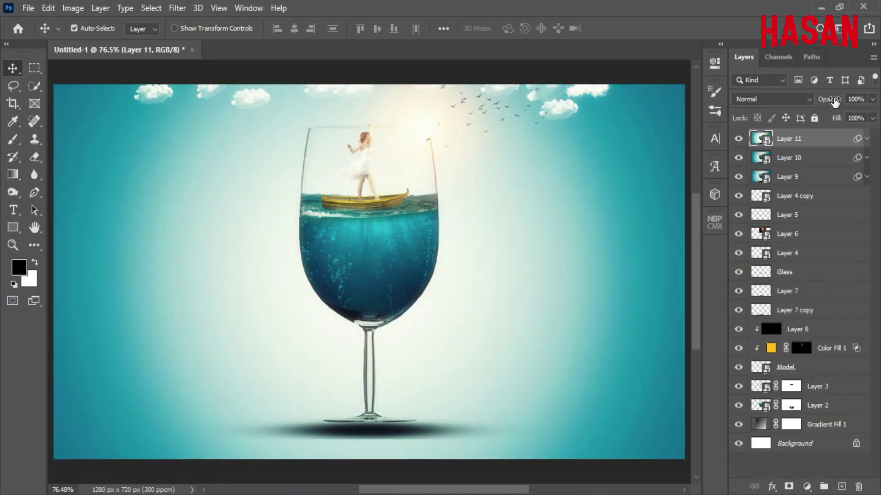
{"action": "left_click_drag", "start_coordinate": [829, 99], "coordinate": [790, 104]}
{"action": "left_click", "coordinate": [738, 139]}
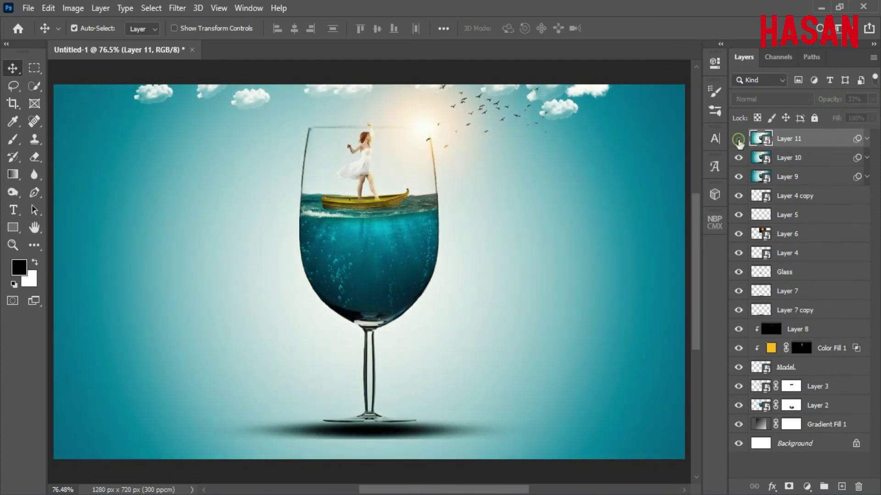
{"action": "left_click_drag", "start_coordinate": [835, 104], "coordinate": [837, 105]}
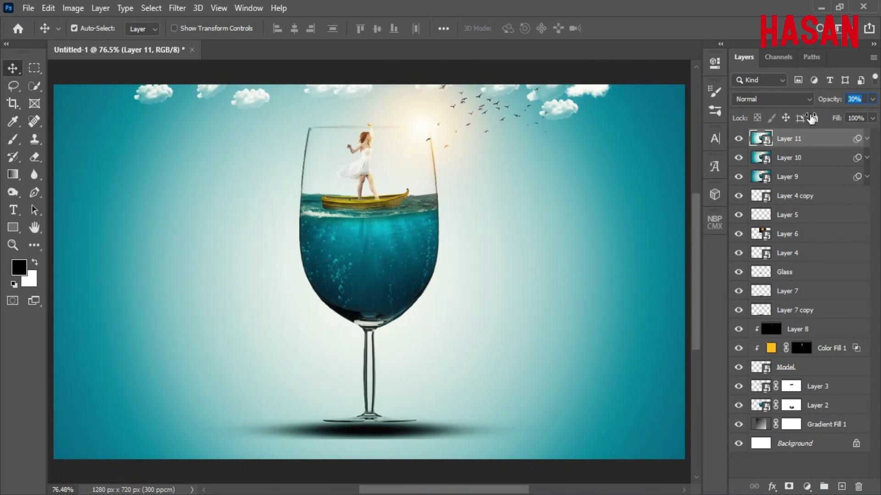
{"action": "left_click", "coordinate": [739, 140]}
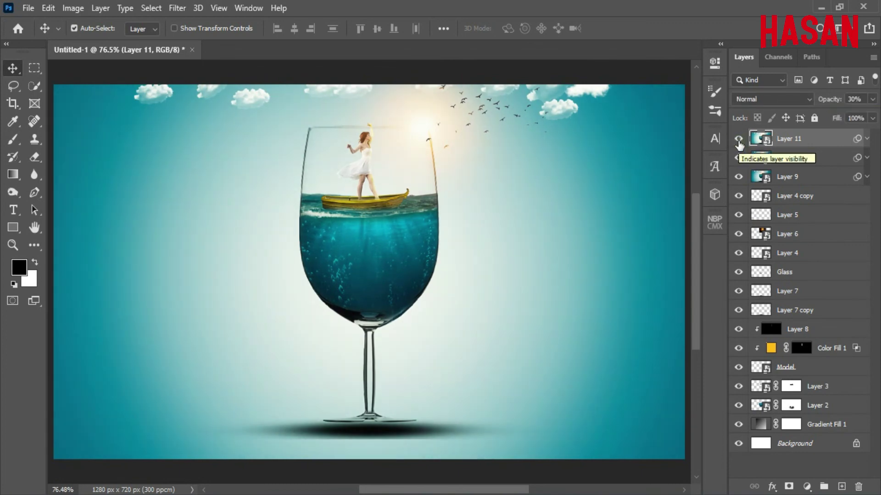
{"action": "left_click", "coordinate": [739, 140]}
{"action": "left_click", "coordinate": [739, 140]}
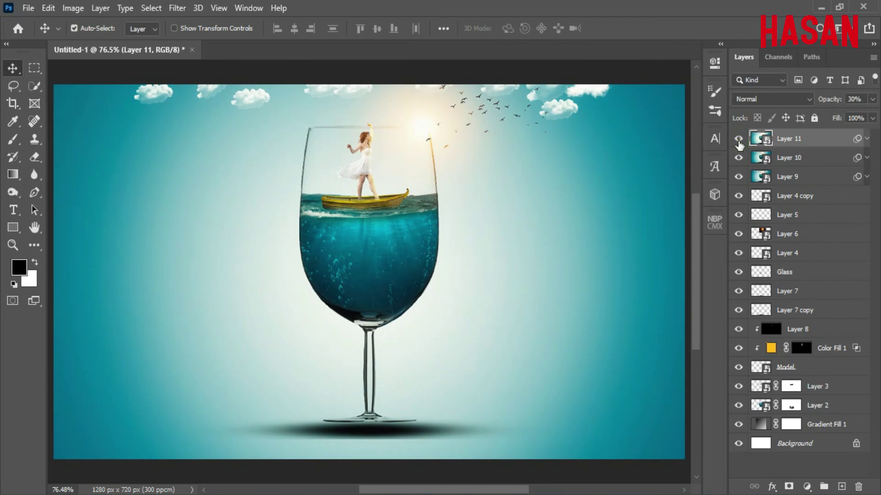
{"action": "left_click_drag", "start_coordinate": [826, 105], "coordinate": [821, 105]}
{"action": "left_click", "coordinate": [739, 140]}
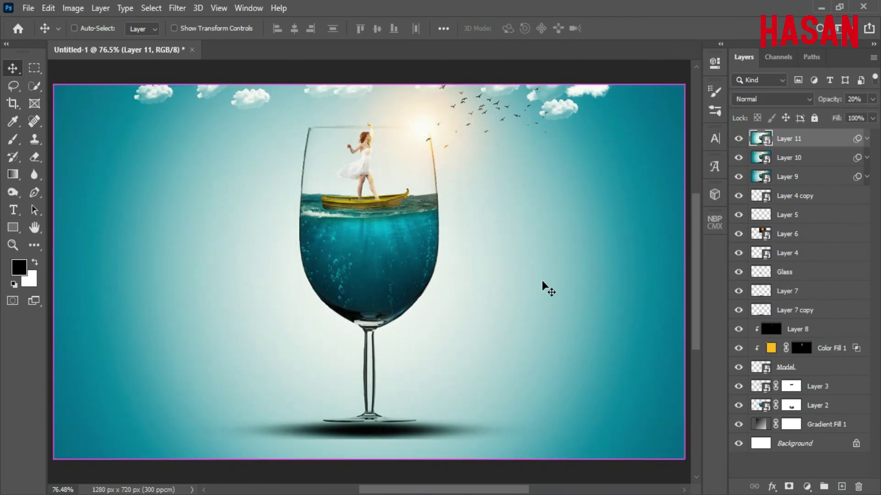
{"action": "key", "text": "ctrl+shift+alt+e"}
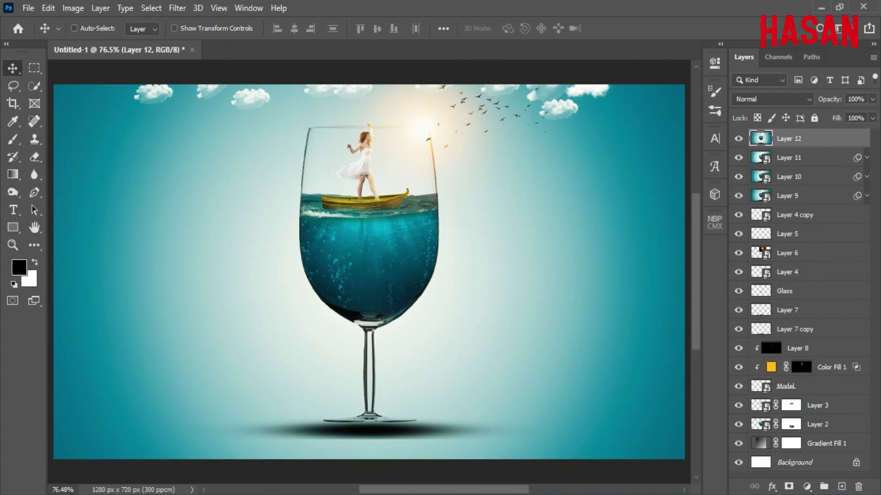